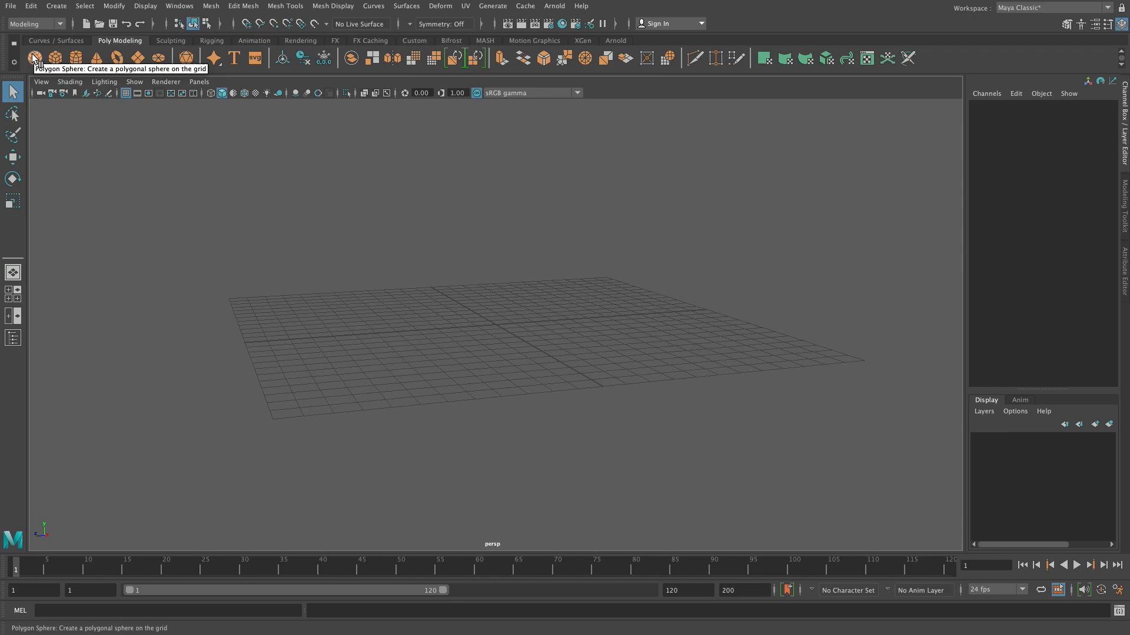
Step: Create a polygon sphere at the grid's centre and show it in the front view
scroll(33, 54, right, 1)
drag(273, 173, 345, 207)
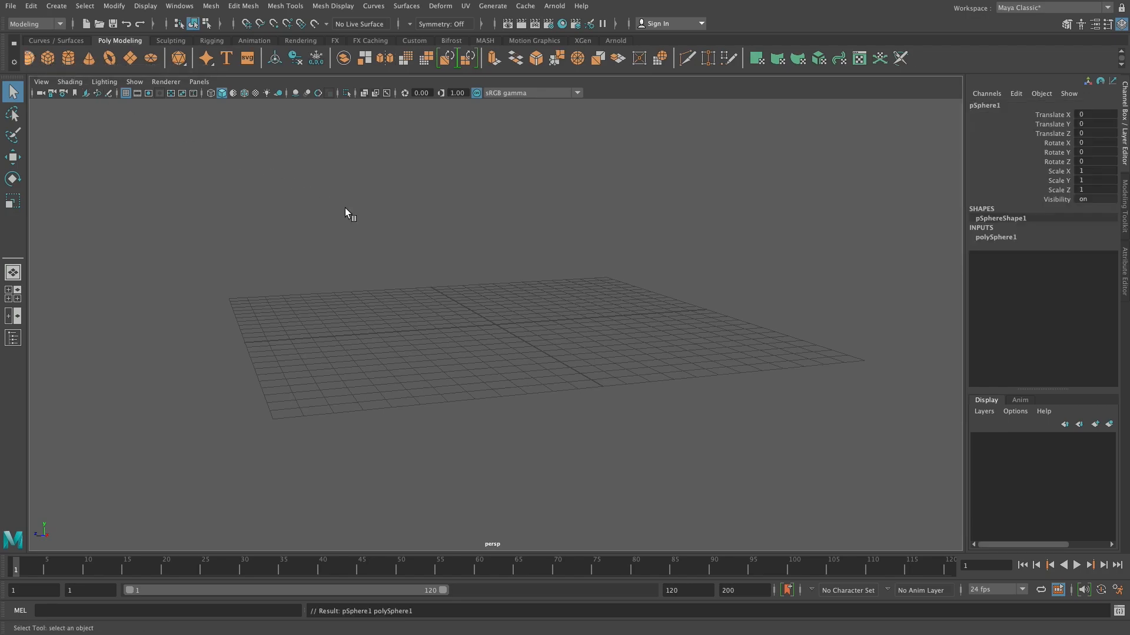
alt+drag(563, 326, 537, 314)
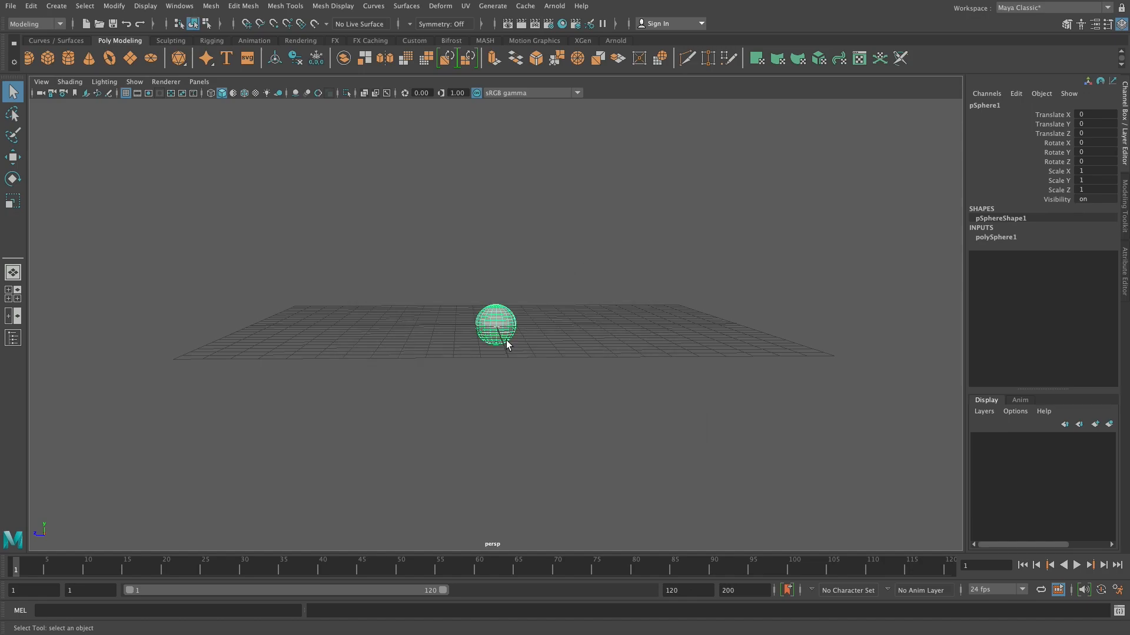
key(space)
key(space)
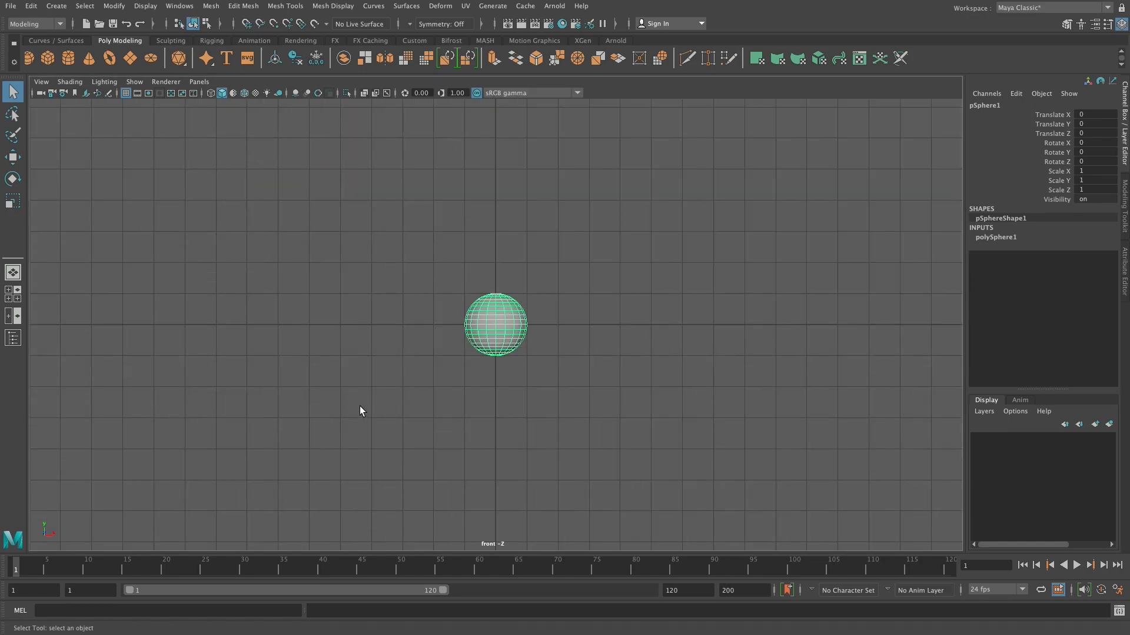
Step: Try rotating the sphere about its central pivot on the Z axis, and undo the rotation
key(w)
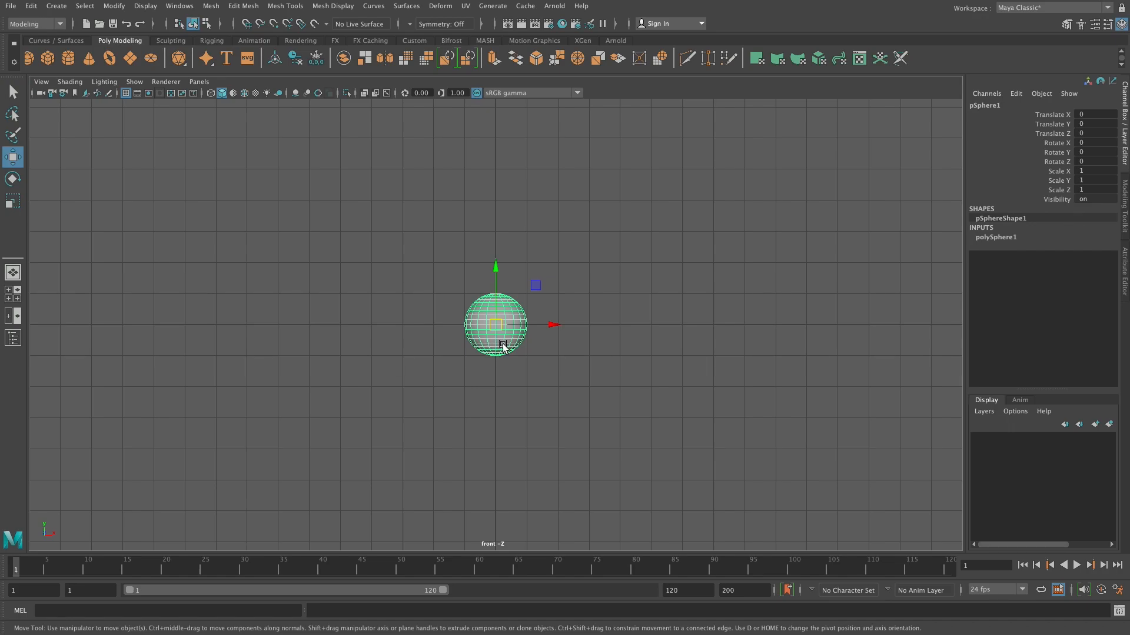
key(d)
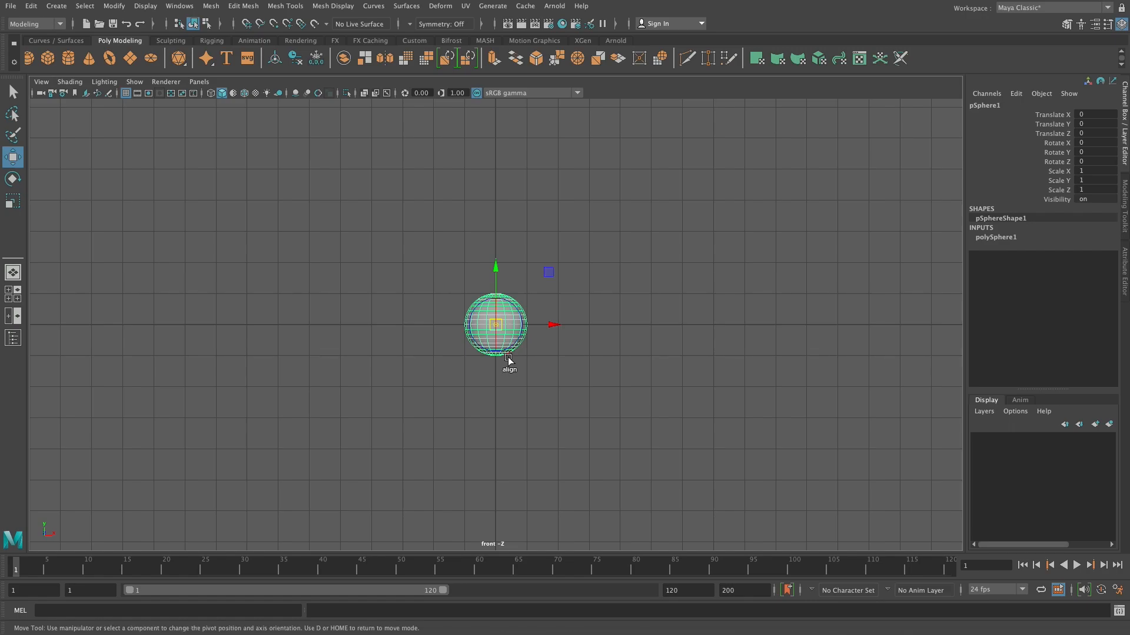
key(r)
key(e)
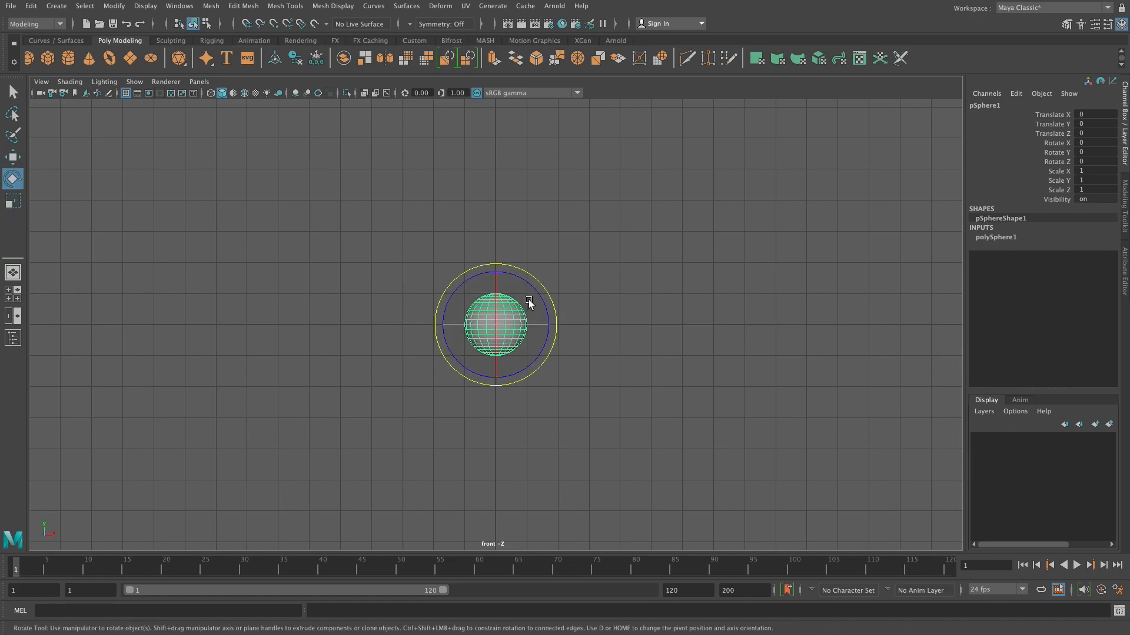
drag(528, 283, 517, 323)
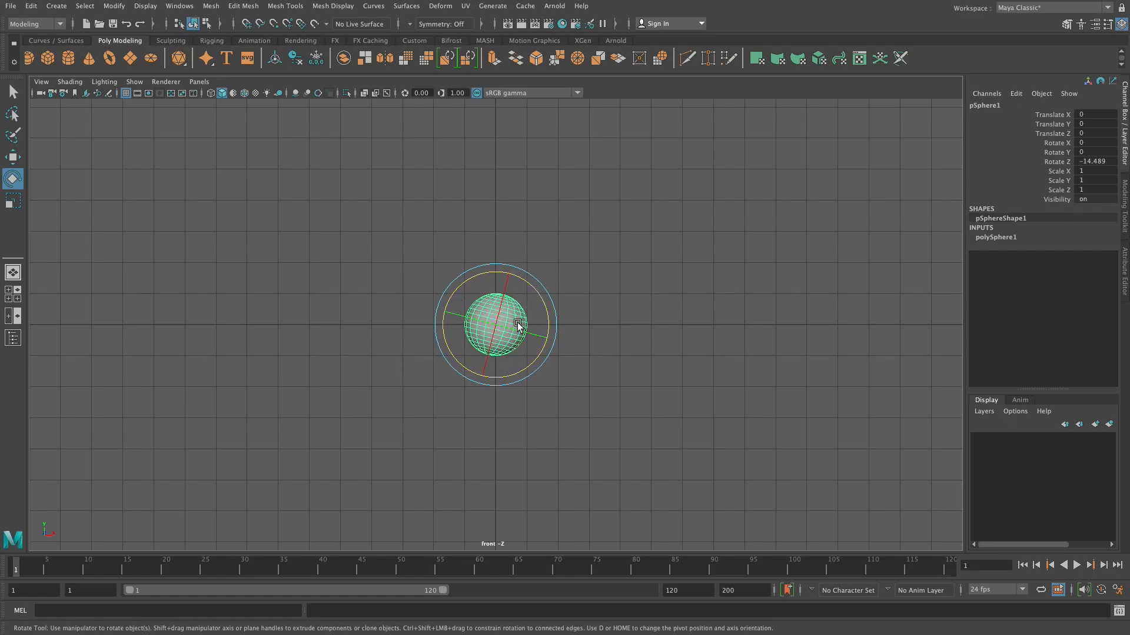
key(ctrl+z)
Step: Move the sphere's pivot straight down to its bottom point using vertex snapping
key(w)
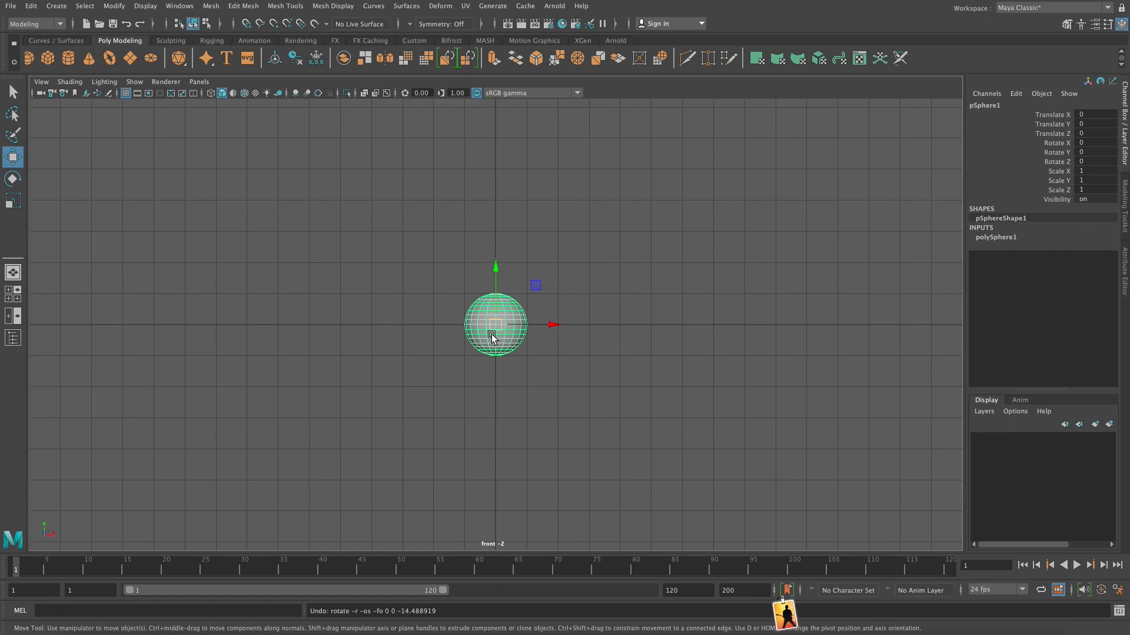
key(d)
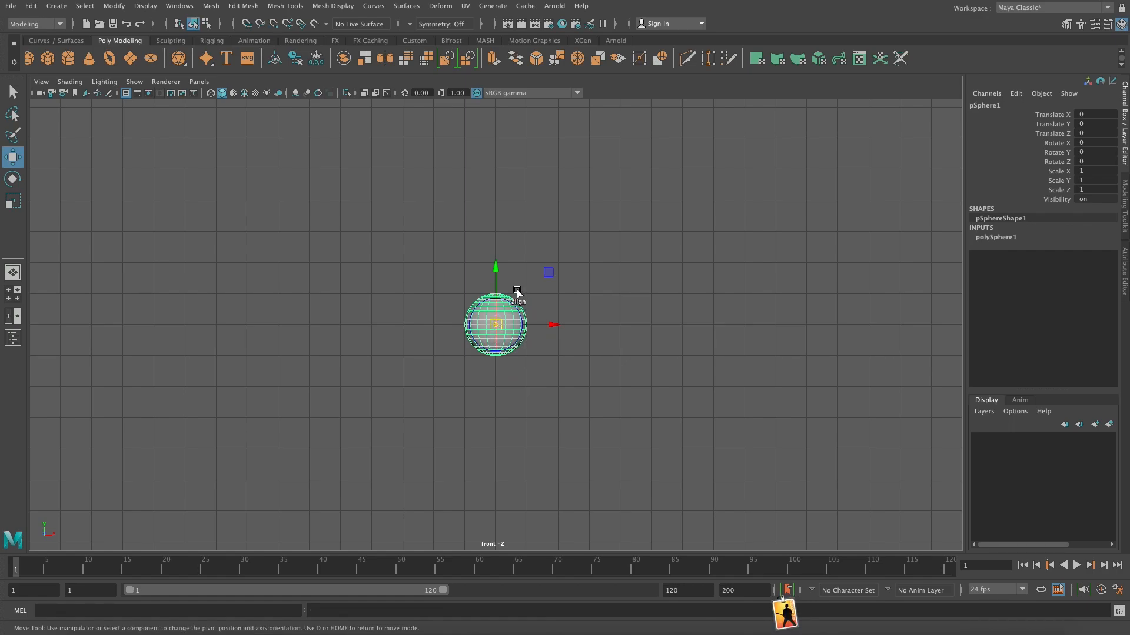
key(v)
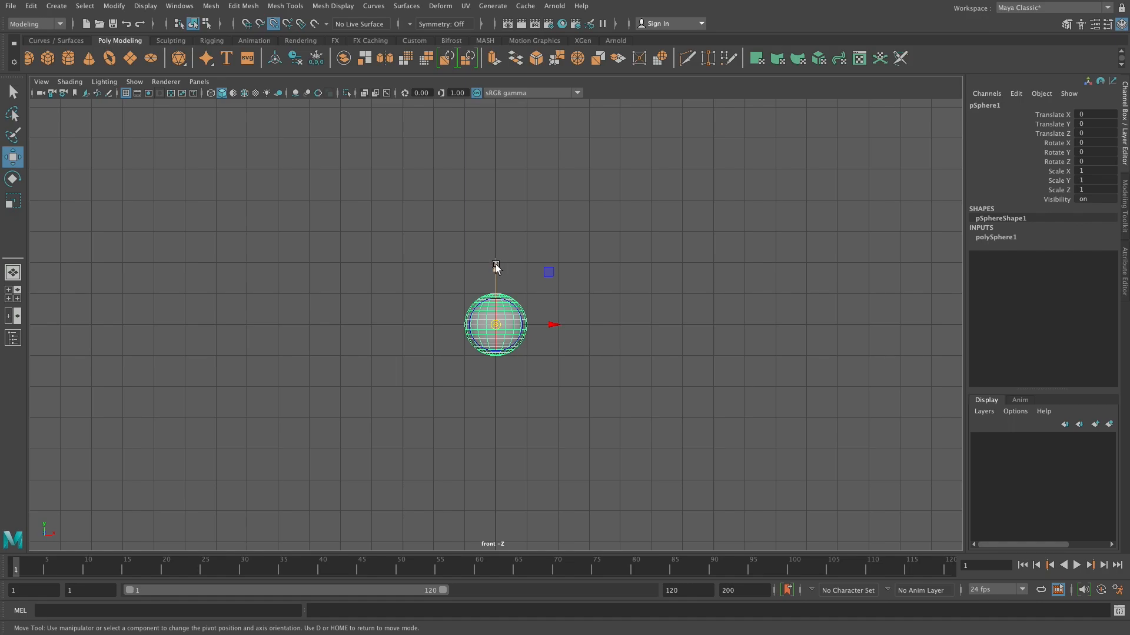
drag(496, 268, 497, 391)
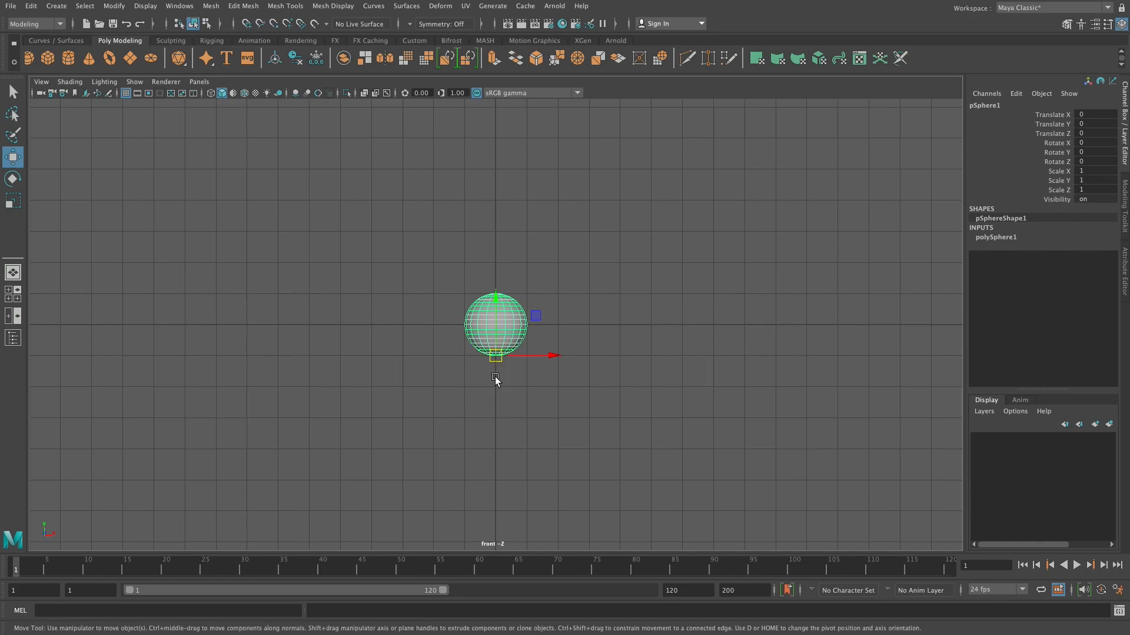
Step: Try rotating the sphere about its bottom pivot, and undo the rotation
key(r)
key(e)
key(r)
key(e)
drag(530, 324, 476, 328)
key(ctrl+z)
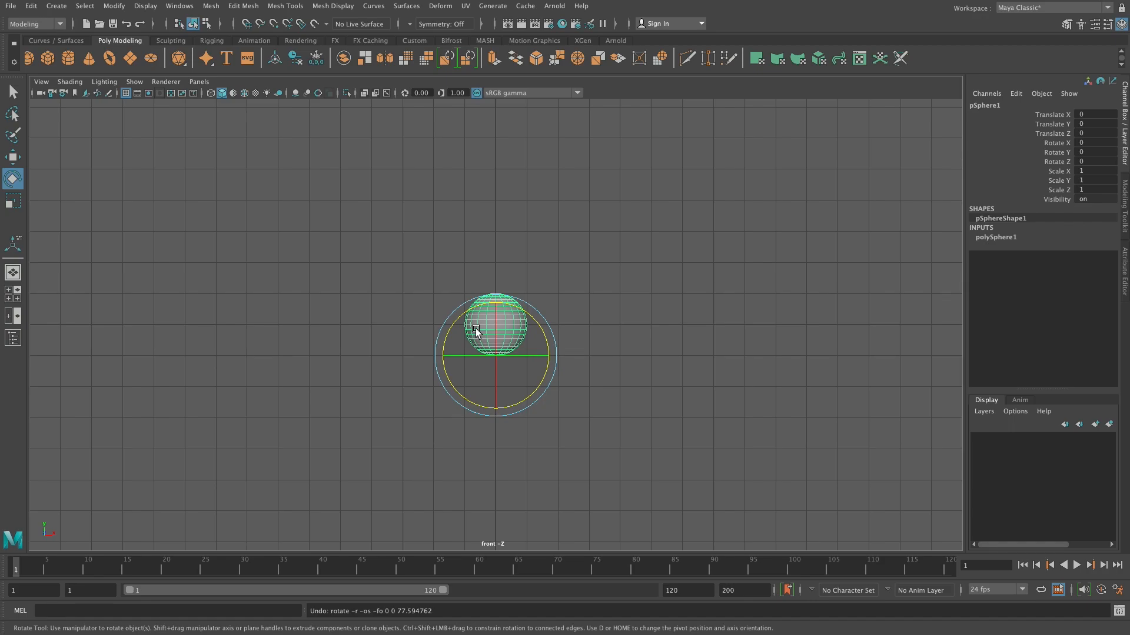
Step: Grid-snap the sphere upward so its bottom pivot sits on the origin, and freeze its transformations
key(w)
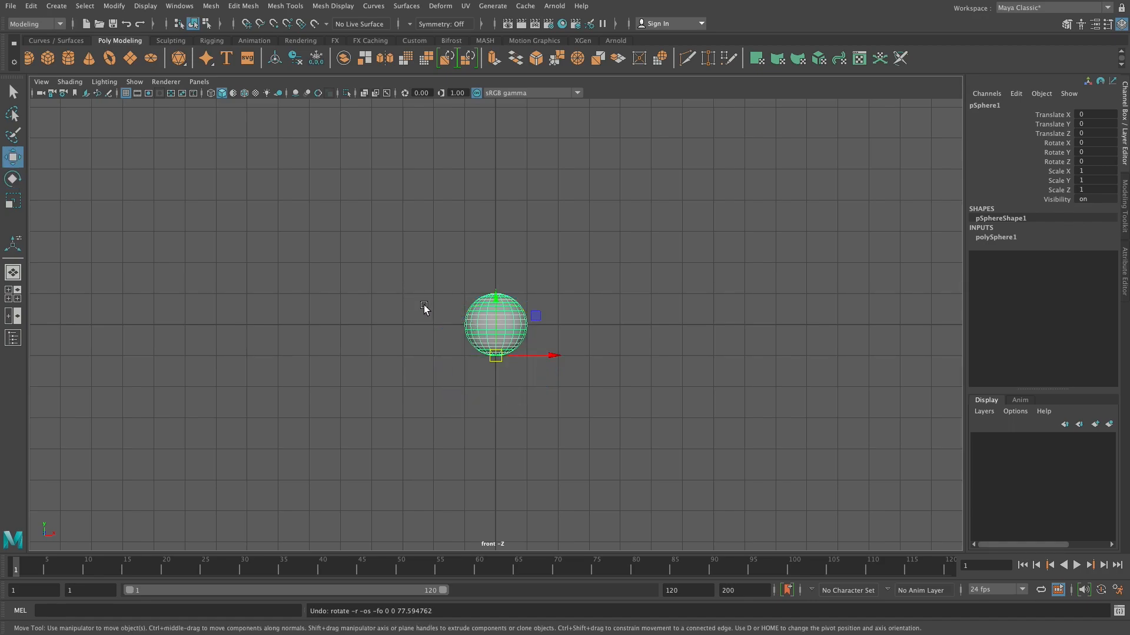
key(x)
drag(494, 356, 496, 324)
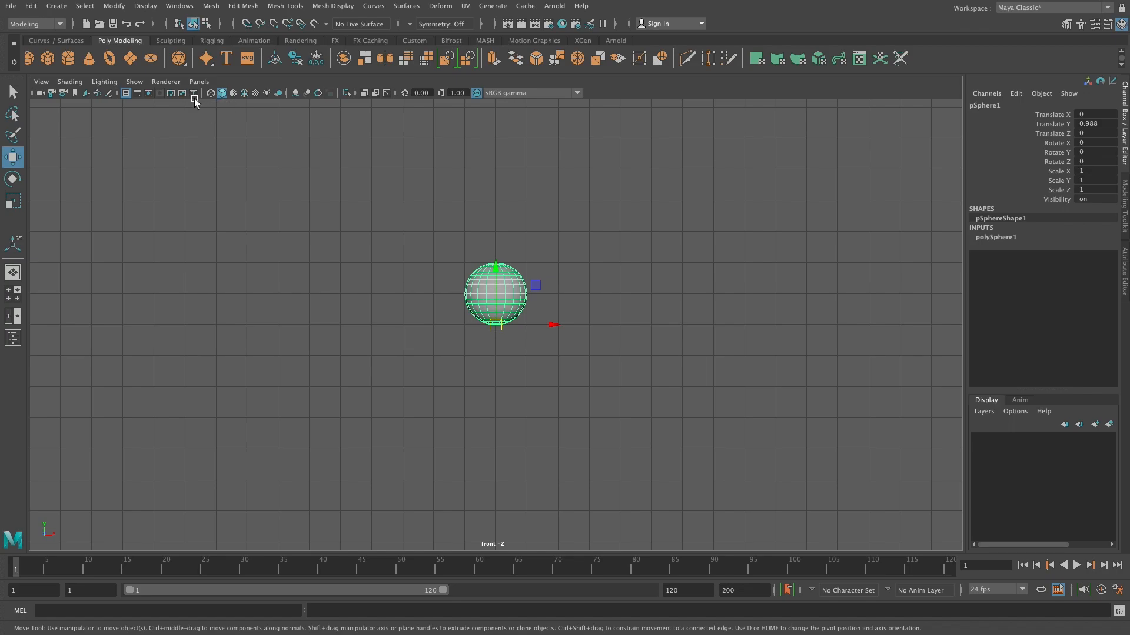
click(57, 6)
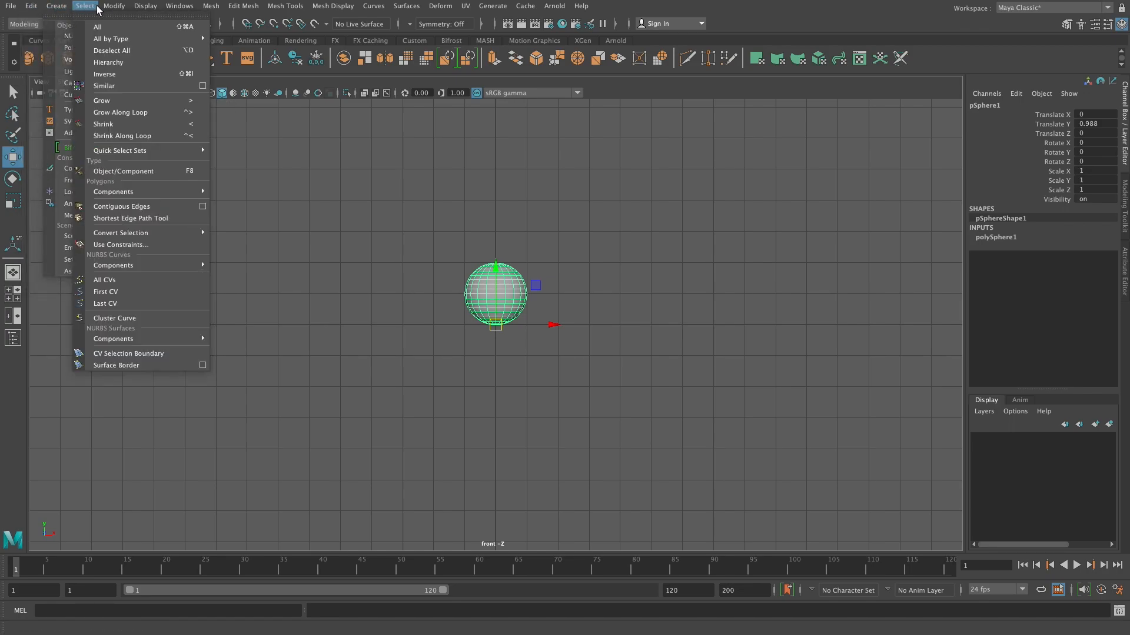
mouse_move(125, 8)
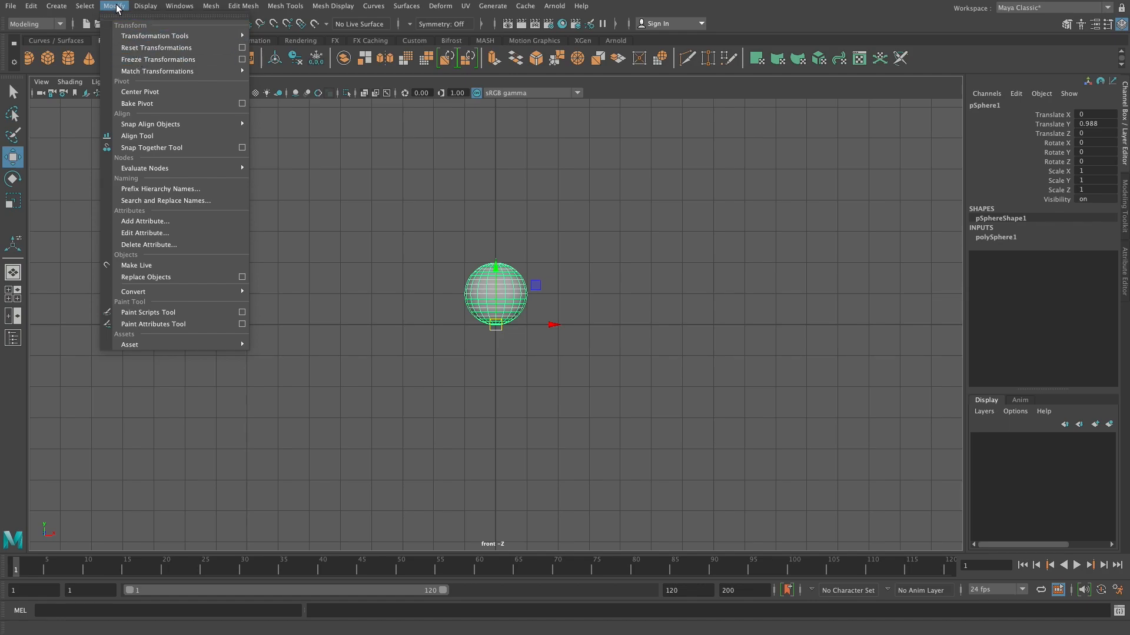
click(143, 61)
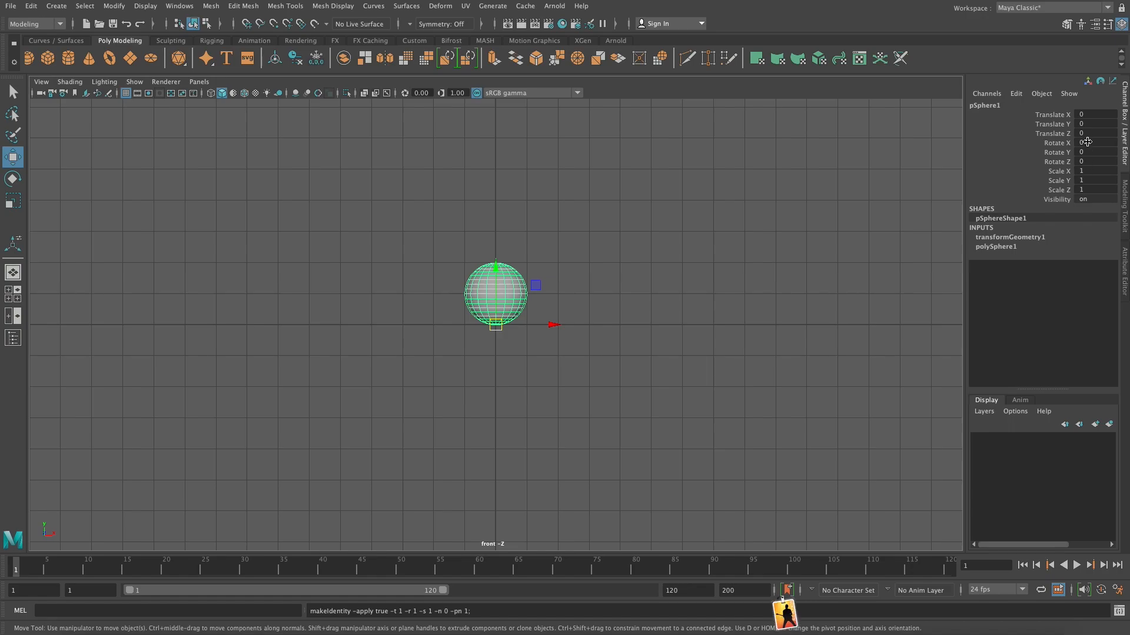
Step: Return to the perspective view and deselect the sphere
key(space)
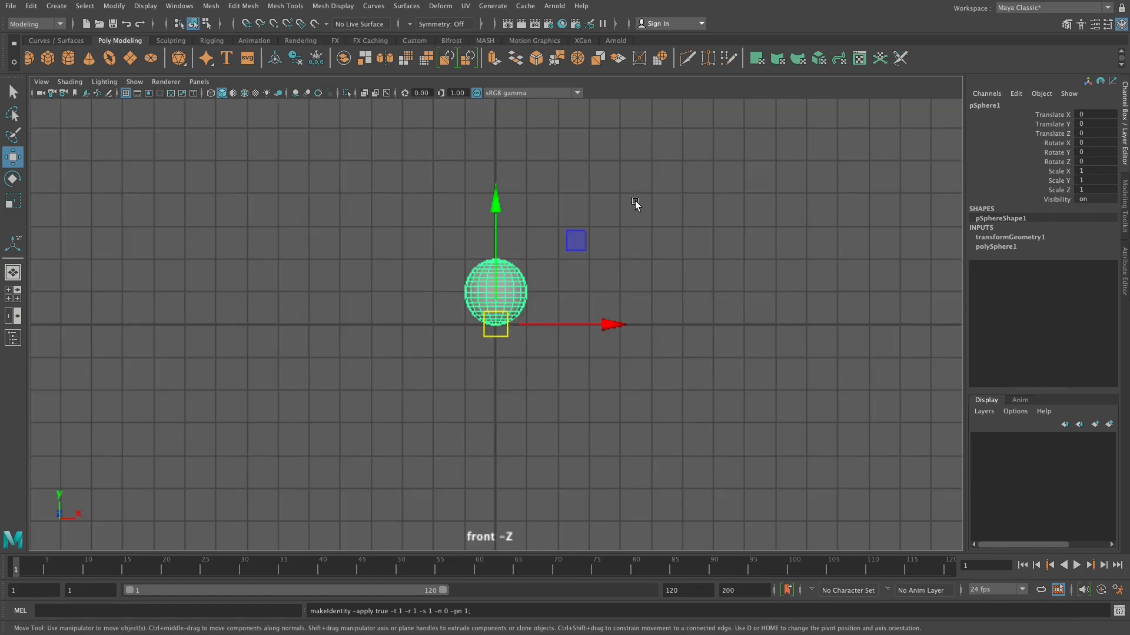
key(space)
key(space)
alt+drag(724, 235, 630, 247)
click(647, 250)
alt+drag(545, 330, 602, 327)
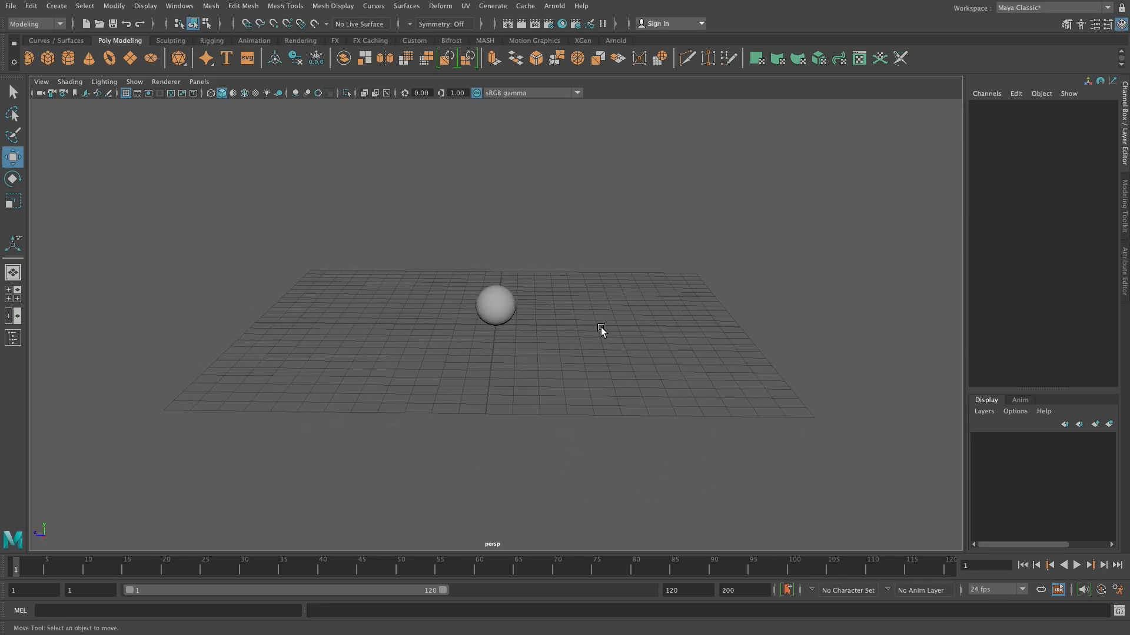
click(49, 58)
key(e)
key(r)
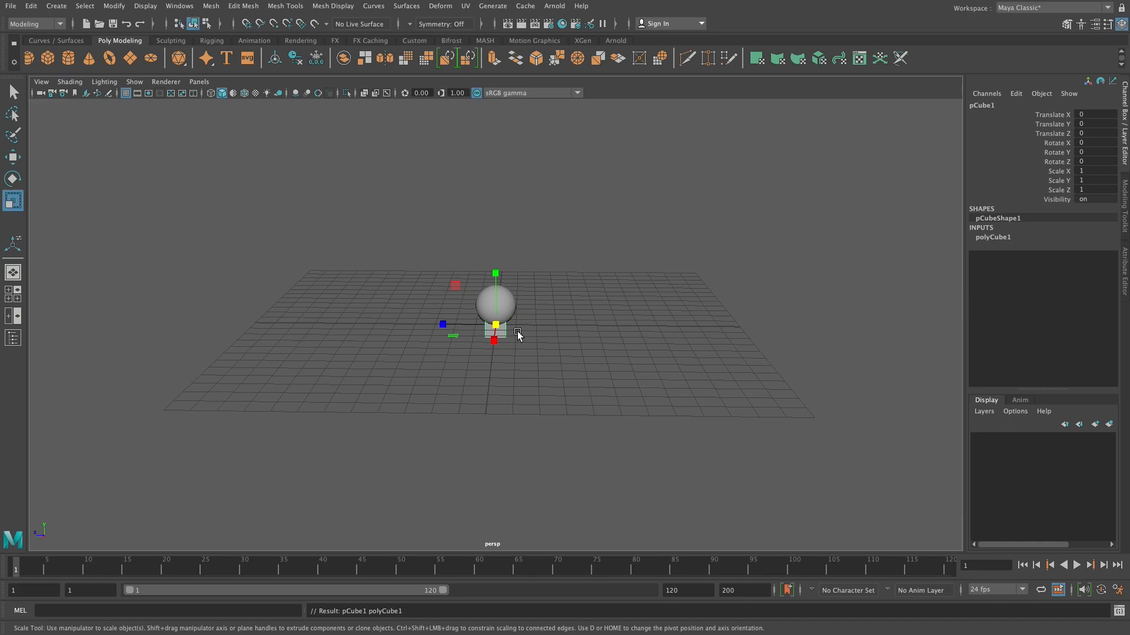
drag(440, 324, 87, 322)
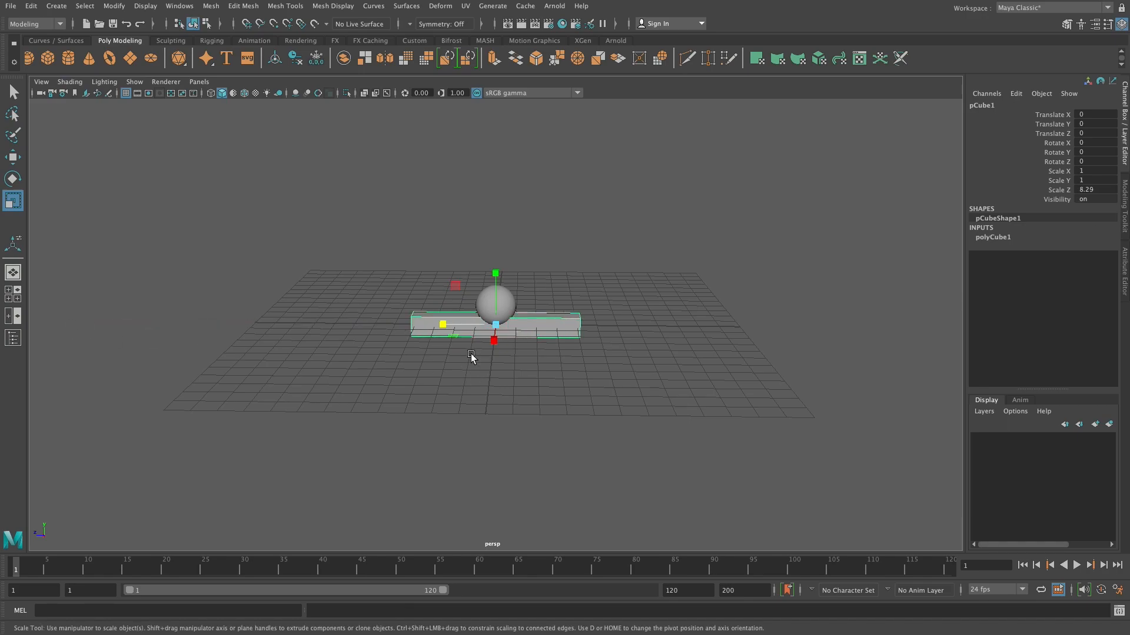
key(Delete)
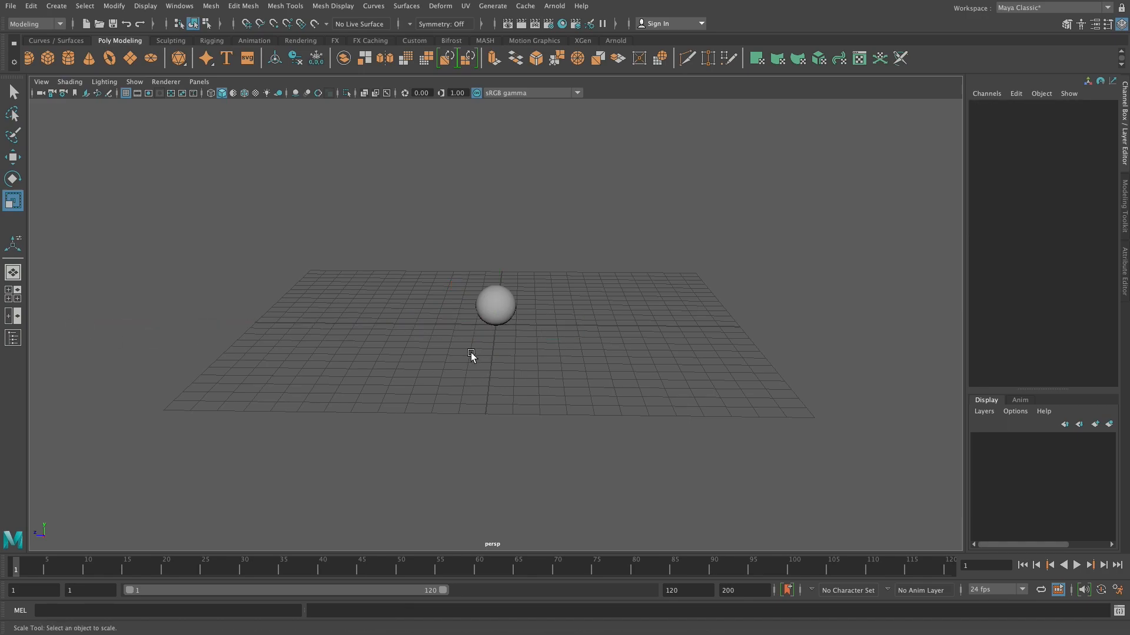
Step: Create a polygon plane under the sphere and scale it uniformly to about 231.8 as a large ground
click(127, 59)
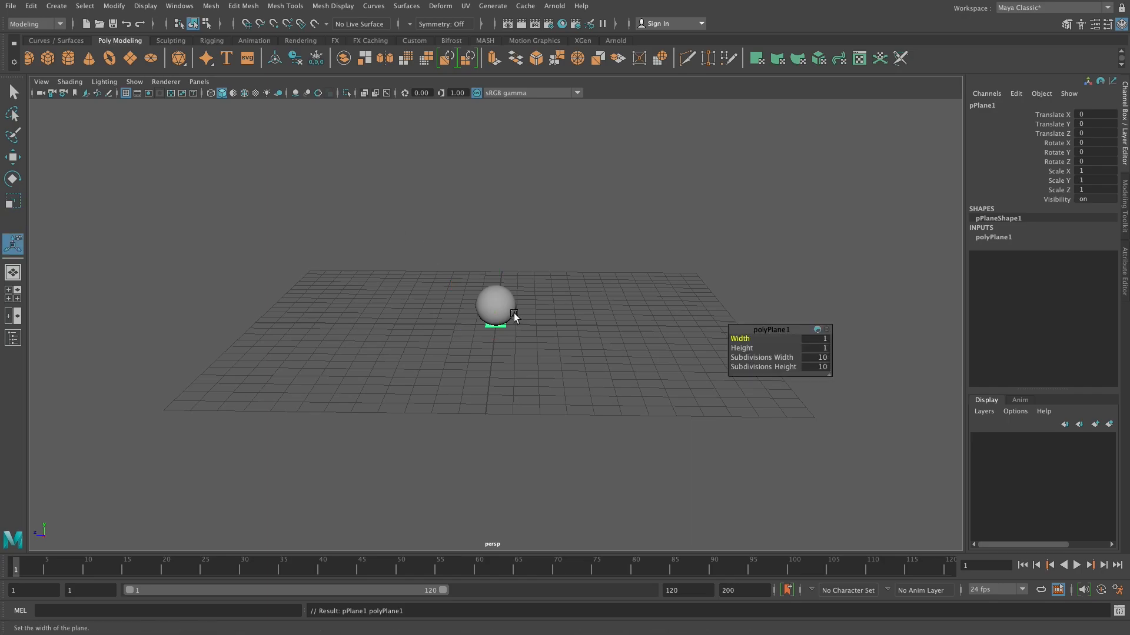
drag(496, 325, 938, 353)
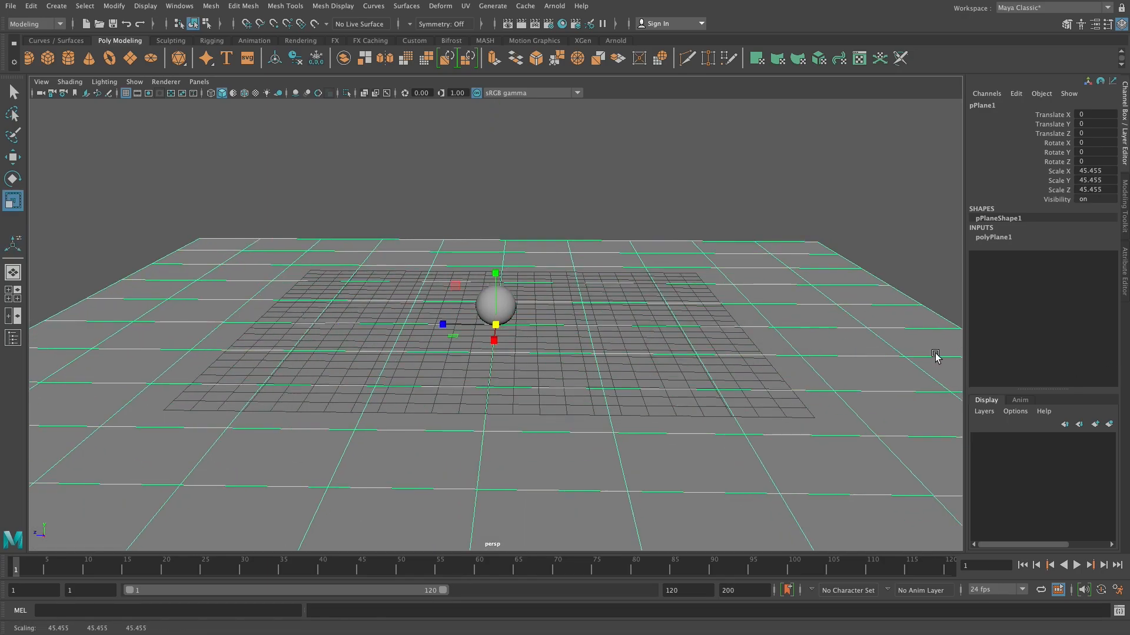
drag(496, 325, 916, 353)
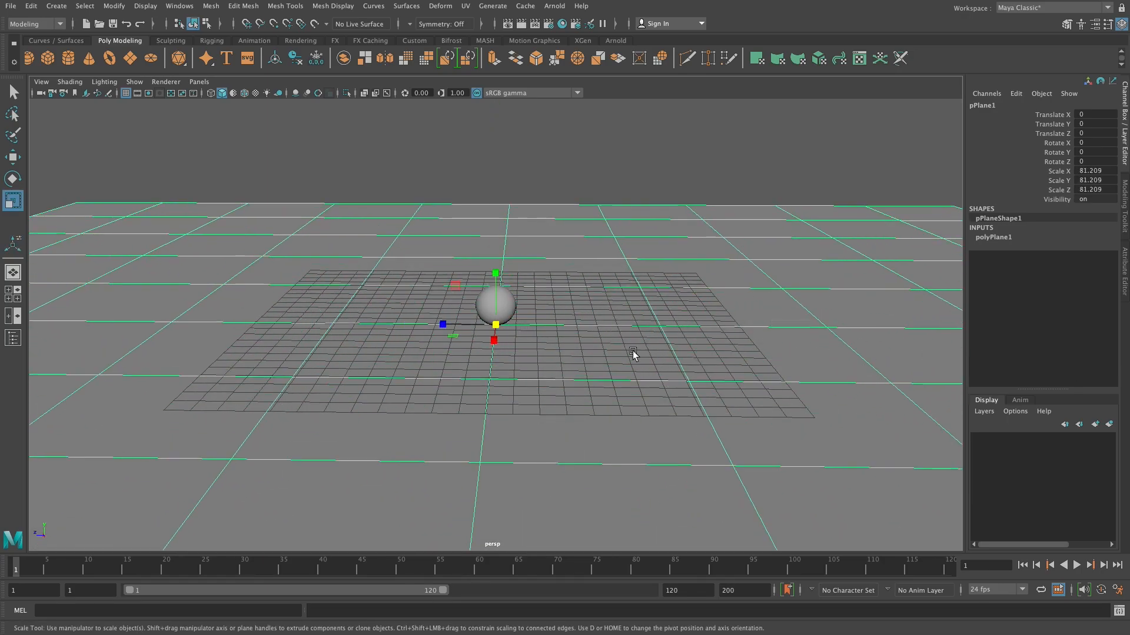
scroll(651, 360, down, 5)
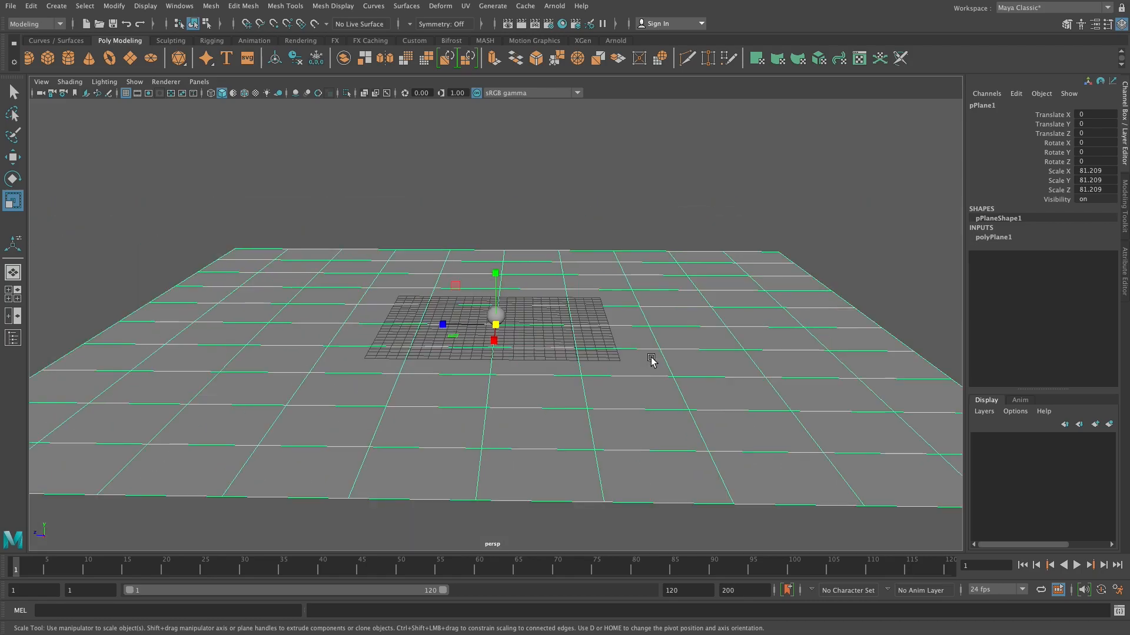
drag(509, 326, 913, 343)
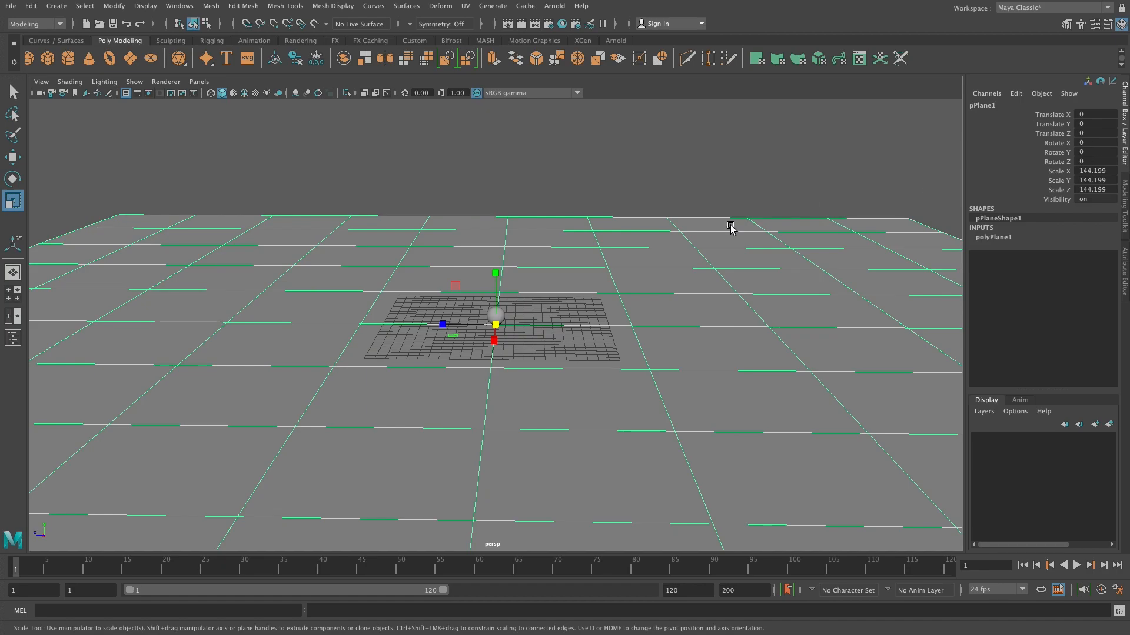
drag(496, 324, 693, 317)
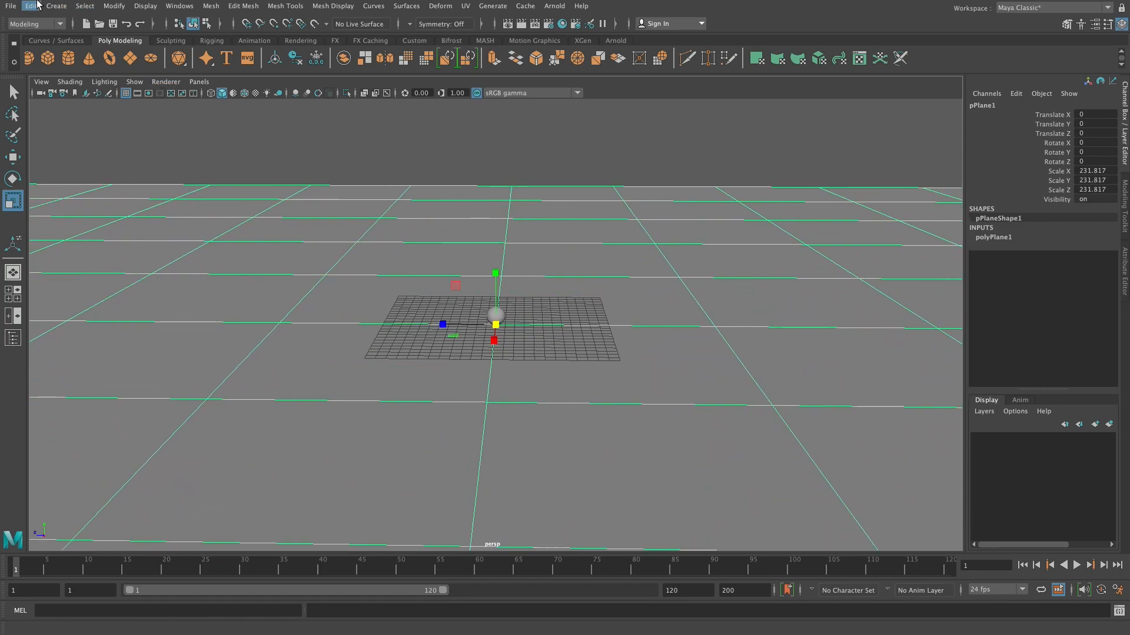
Step: Freeze the ground plane's transformations and deselect it
click(114, 6)
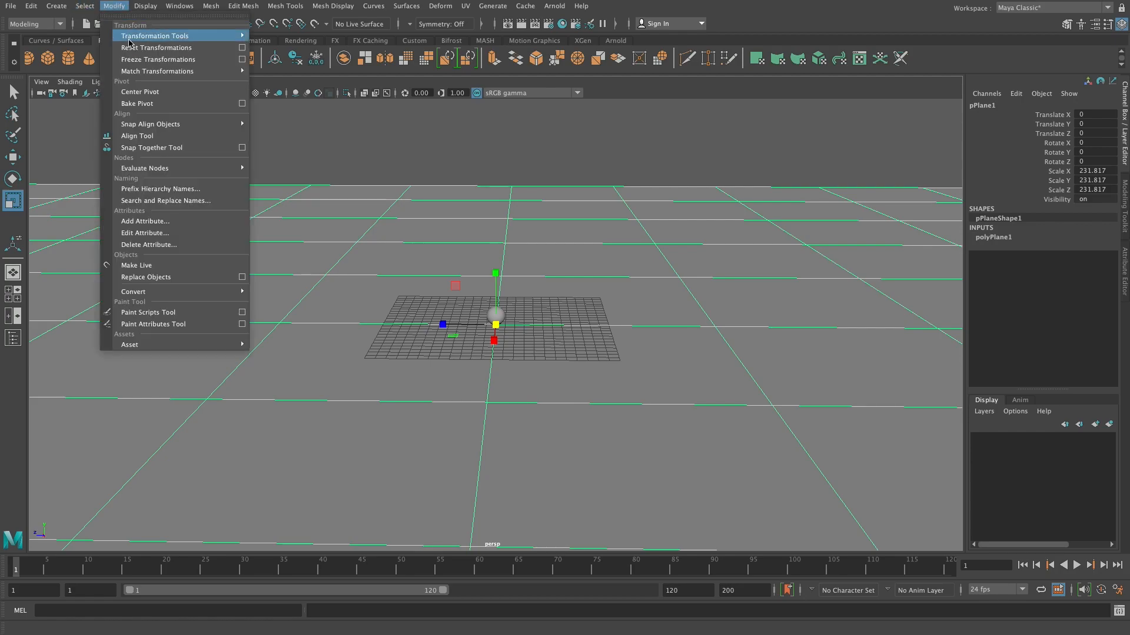
click(159, 58)
click(393, 230)
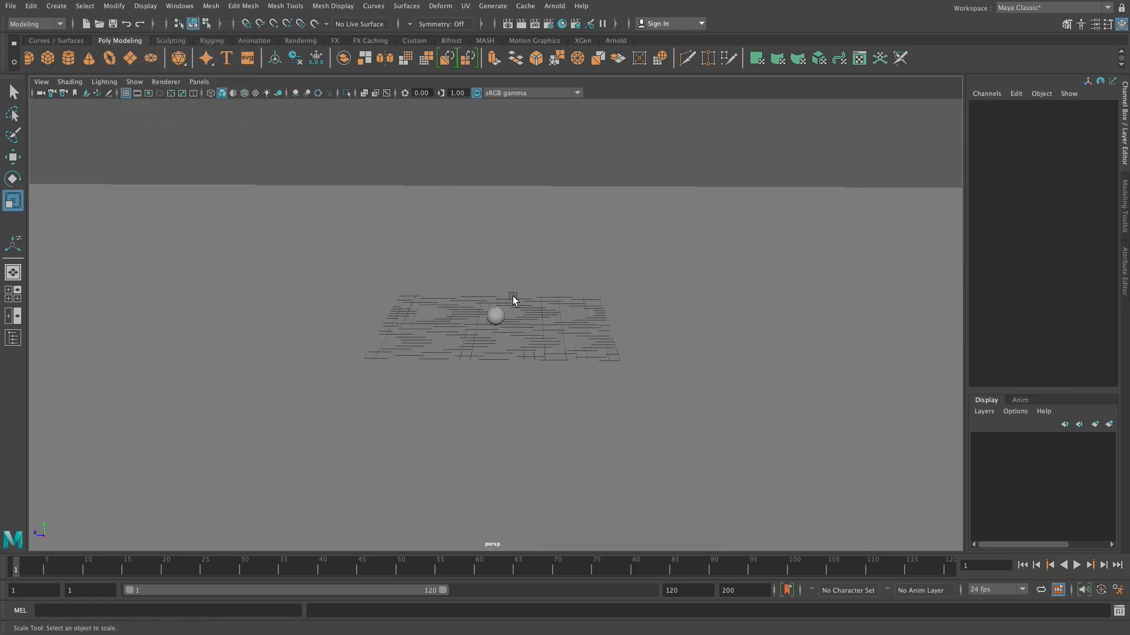
Step: Assign a new Lambert material to the ground plane
scroll(516, 297, up, 5)
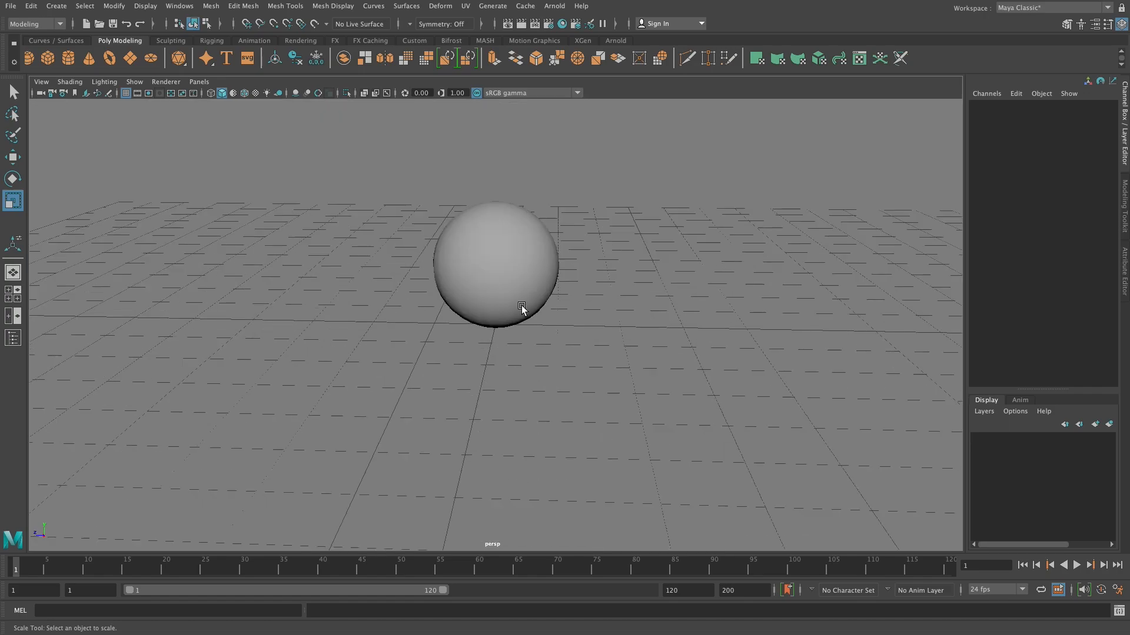
scroll(601, 316, down, 5)
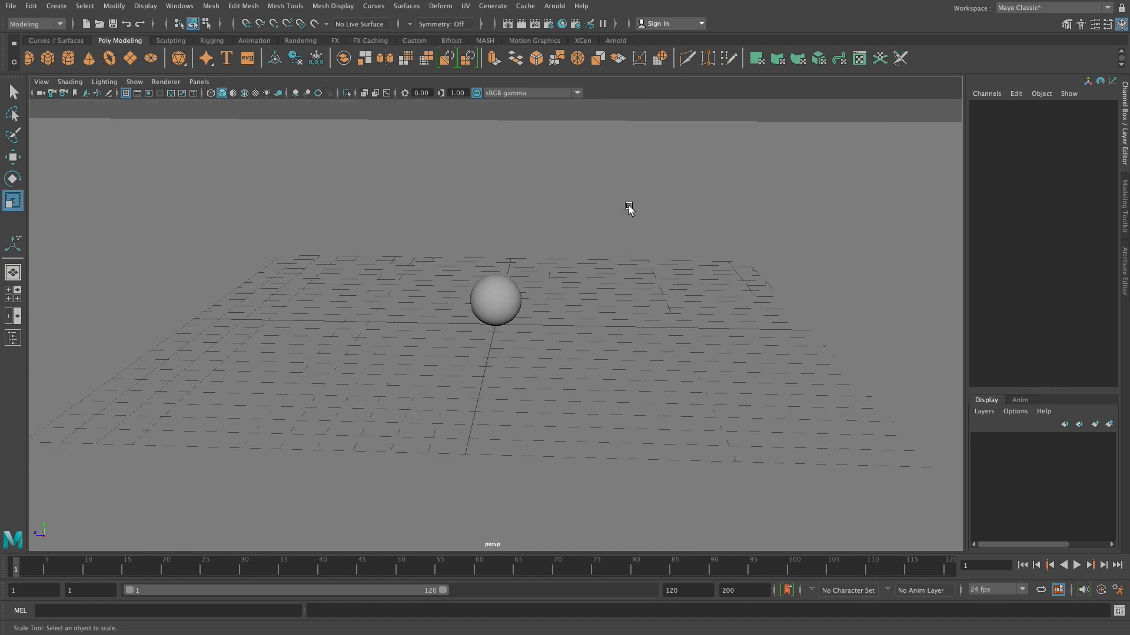
click(611, 294)
right_click(623, 304)
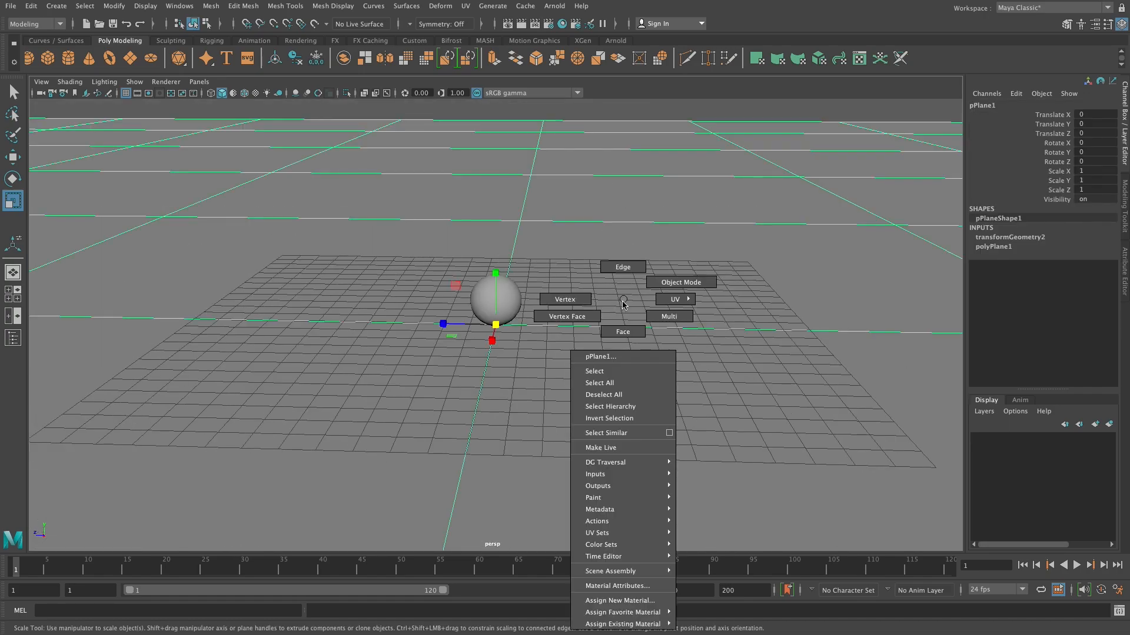
click(643, 604)
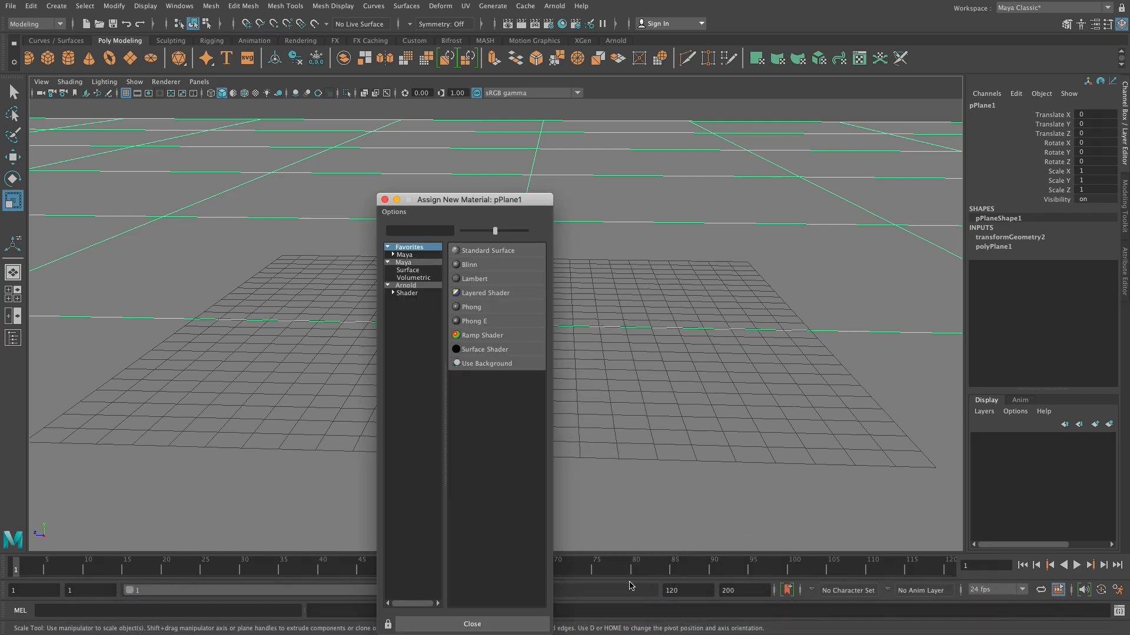
click(482, 278)
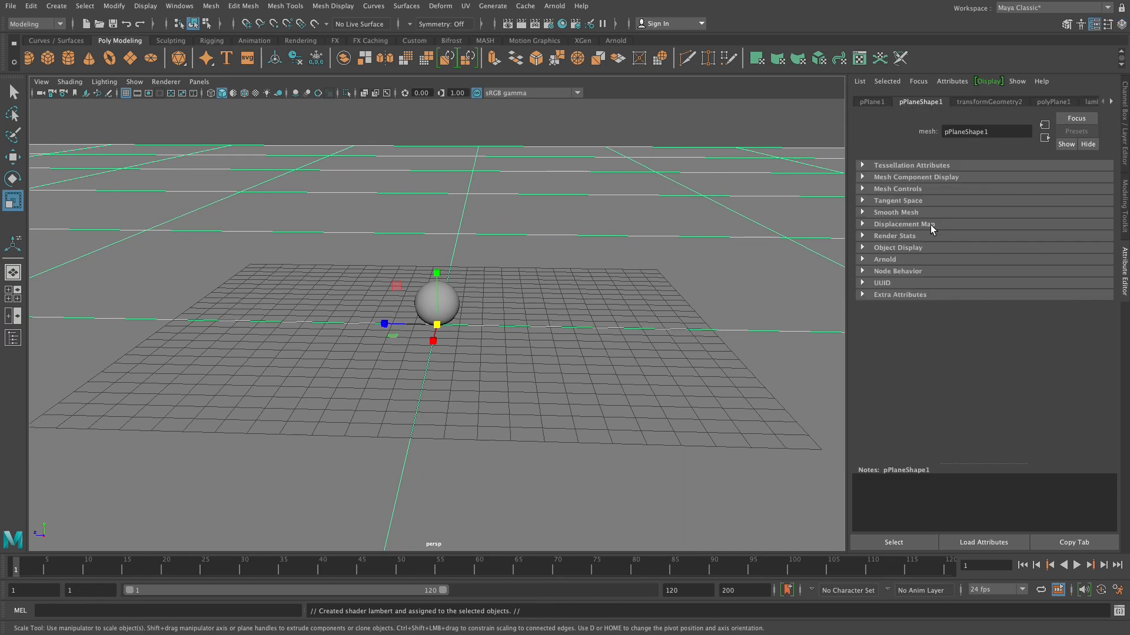
Step: Map a Checker texture to the Color of the ground plane's Lambert material
click(1072, 103)
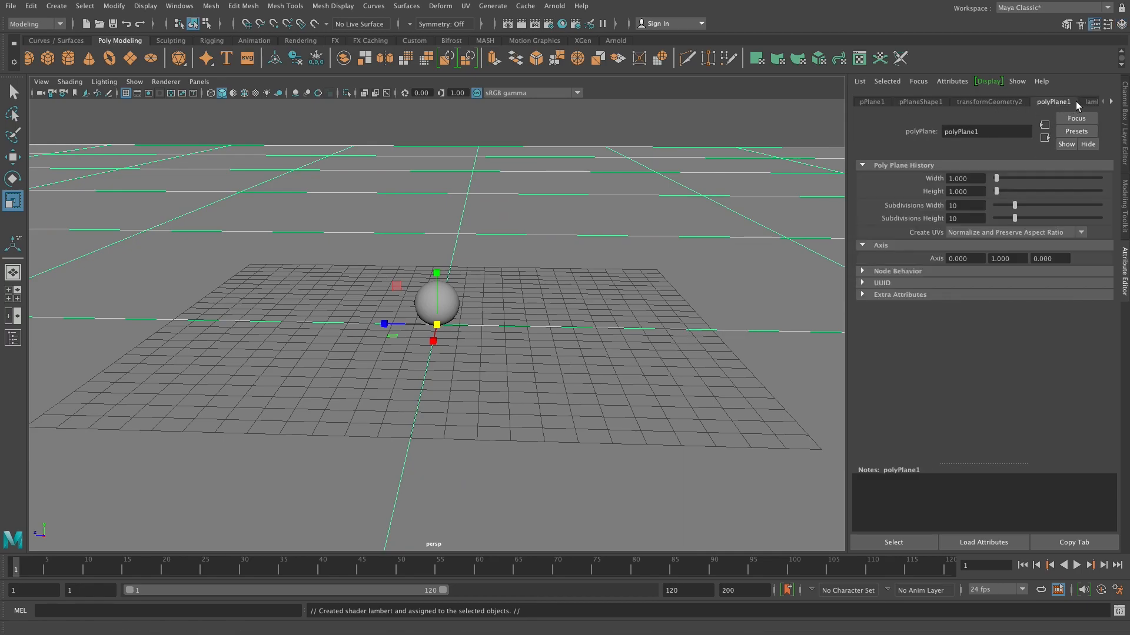
click(1090, 102)
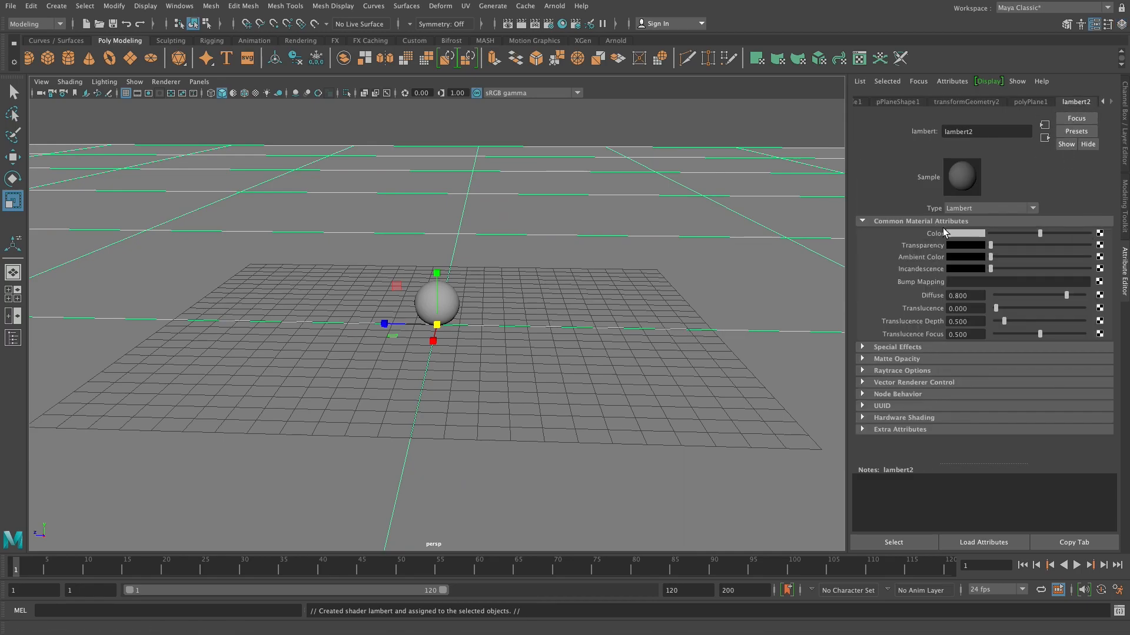
click(1098, 233)
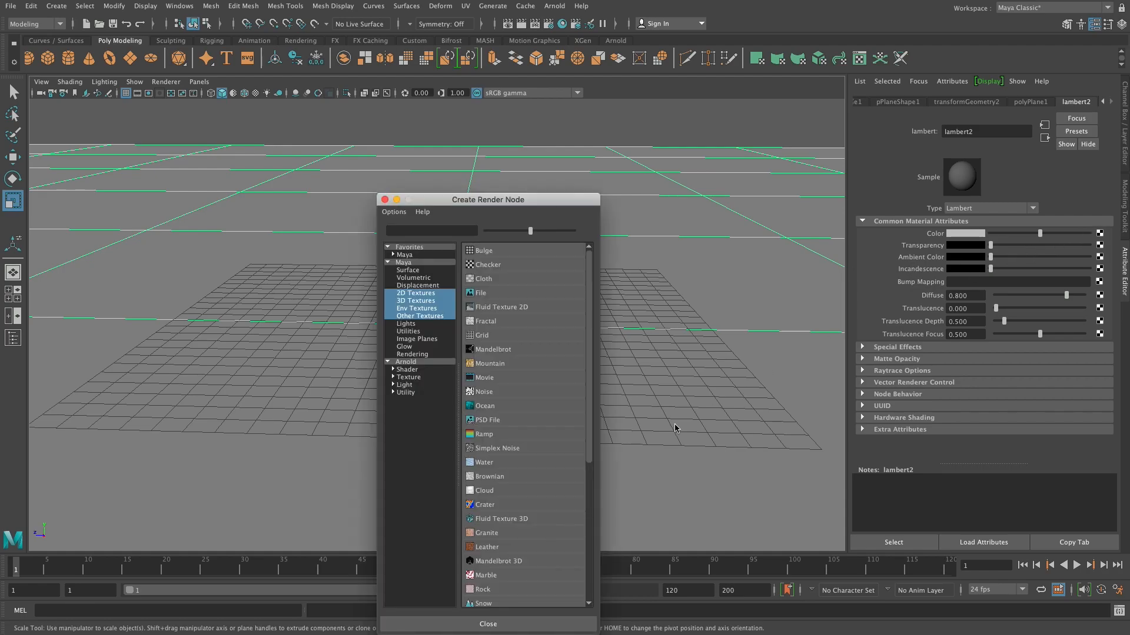
click(492, 264)
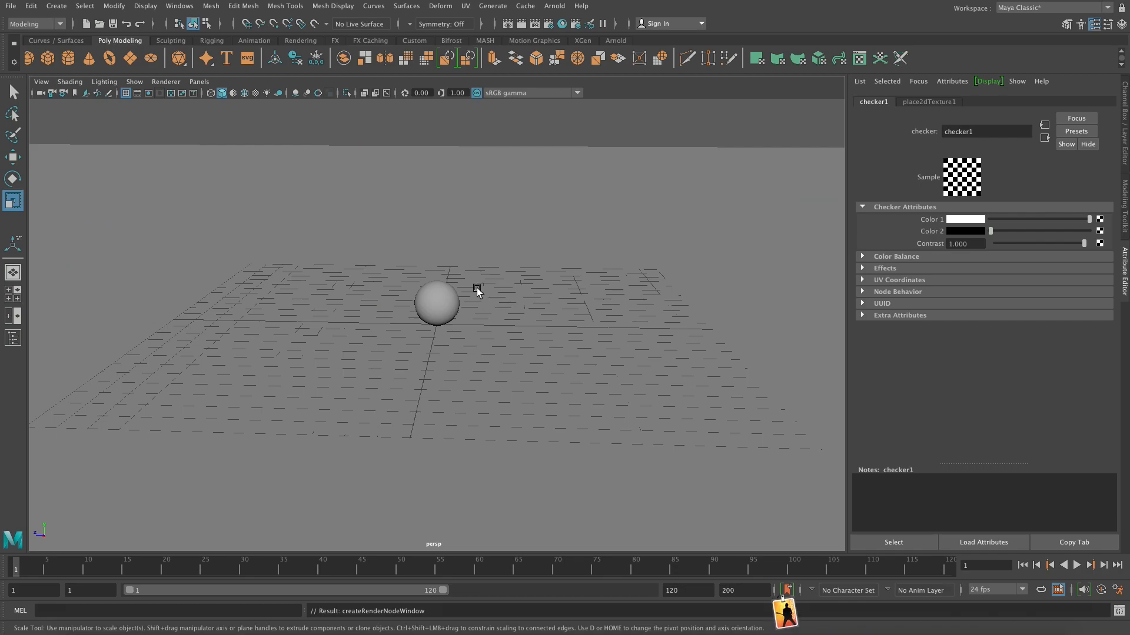
Step: Turn on textured display and wireframe on shaded in the perspective view, keeping the current viewport renderer
click(256, 93)
click(243, 93)
click(243, 93)
click(243, 93)
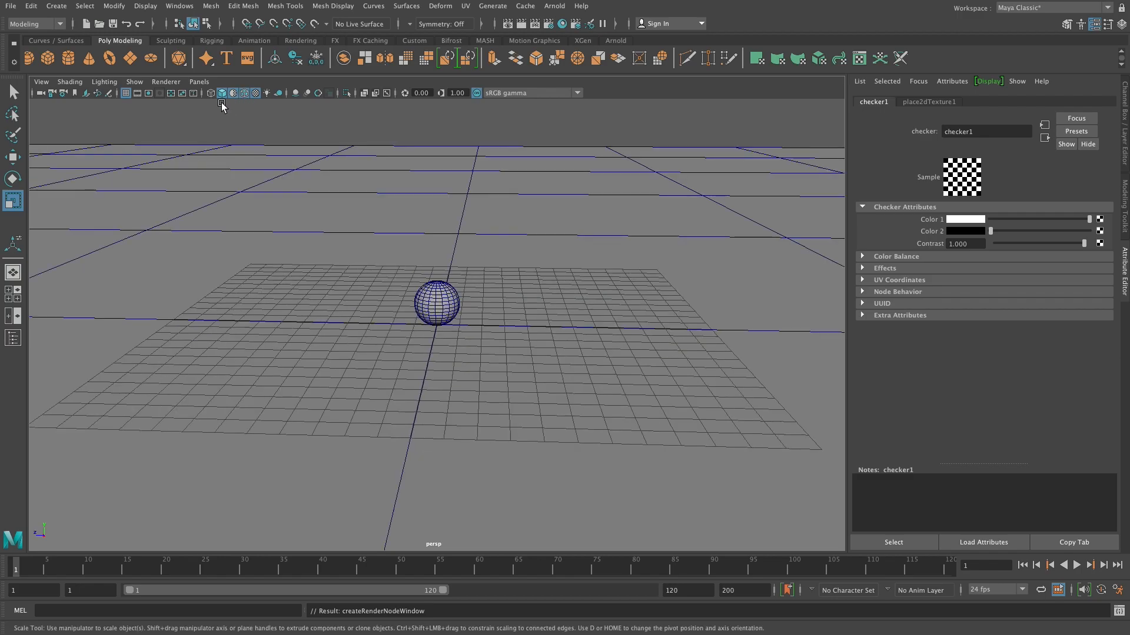
click(266, 93)
click(266, 93)
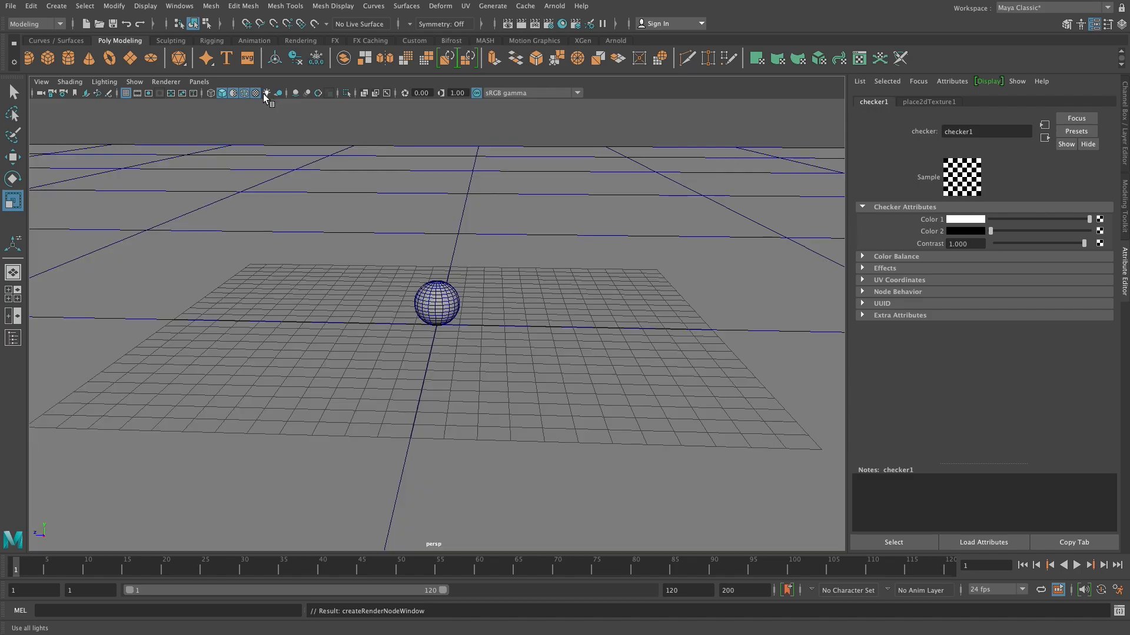
click(165, 83)
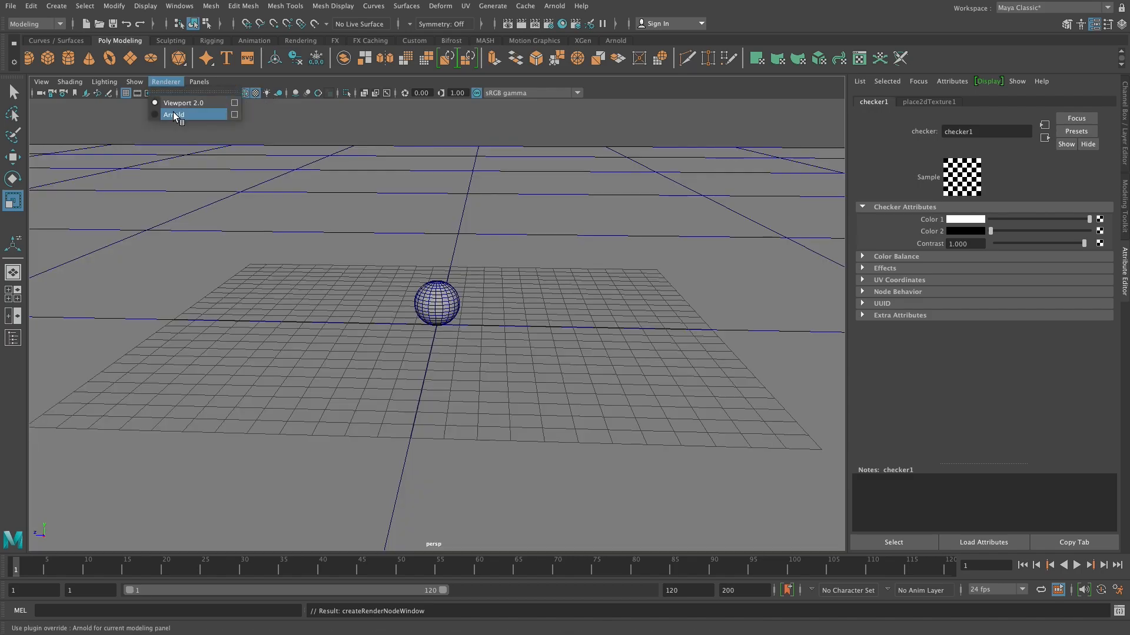
click(327, 123)
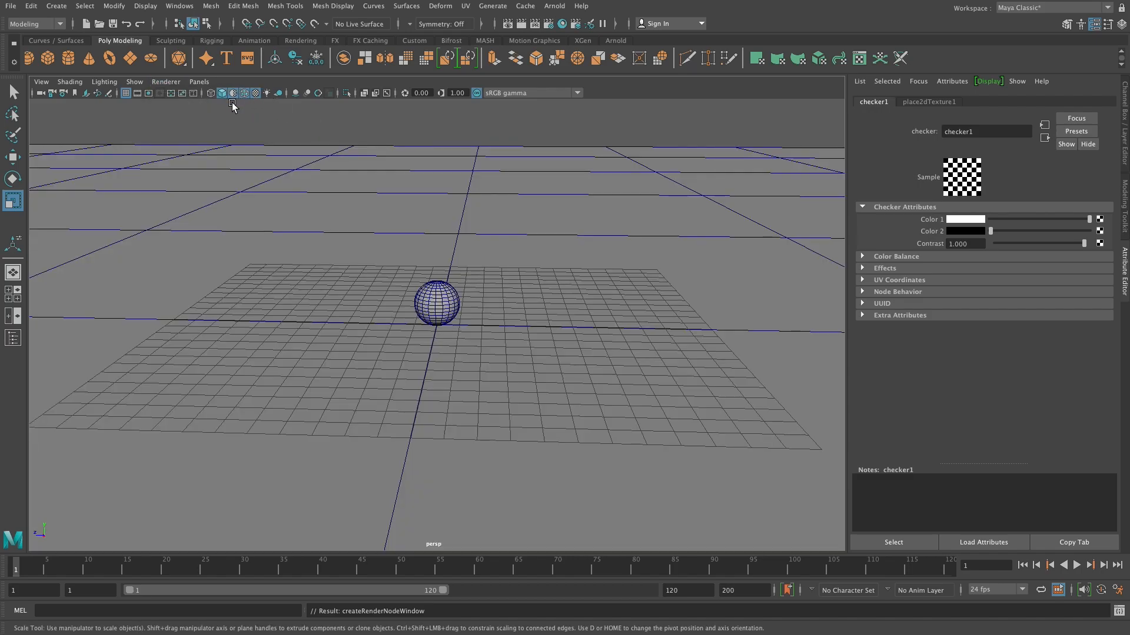
Step: Turn off the default material override in the smooth-shaded perspective view so the ground plane shows its checker texture
click(221, 94)
click(221, 94)
click(232, 93)
click(232, 93)
click(231, 93)
click(279, 133)
mouse_move(440, 281)
alt+mouse_down()
mouse_move(449, 270)
mouse_move(453, 294)
alt+mouse_up()
click(453, 314)
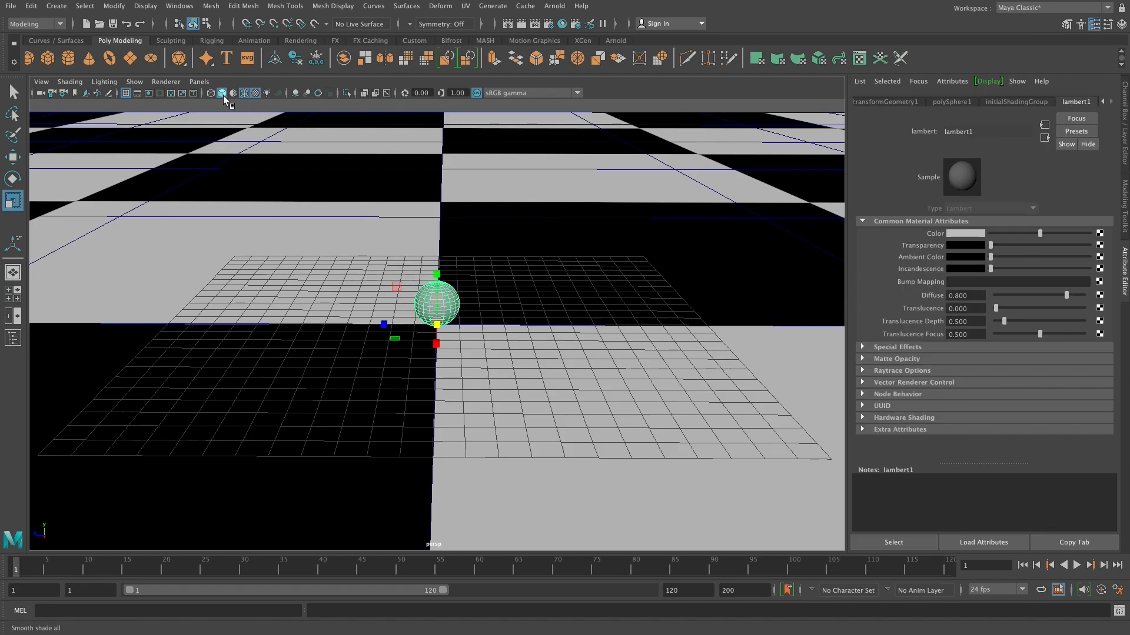
Step: Turn off the wireframe overlay on shaded objects while keeping textures displayed, and select the ground plane
click(256, 93)
click(244, 93)
click(345, 179)
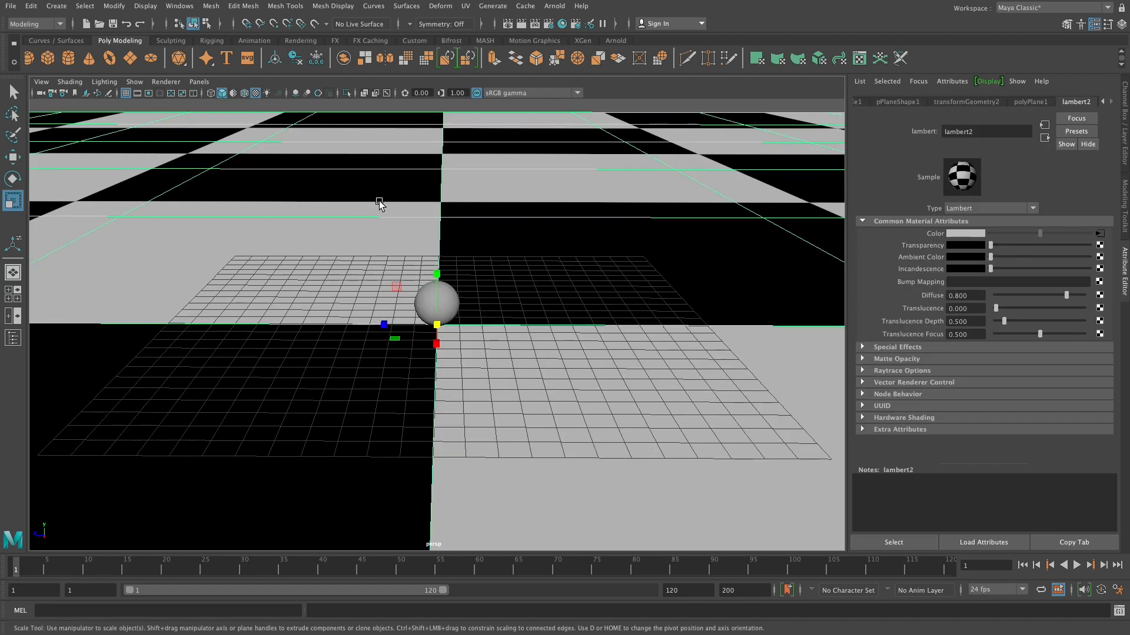
alt+drag(470, 278, 459, 282)
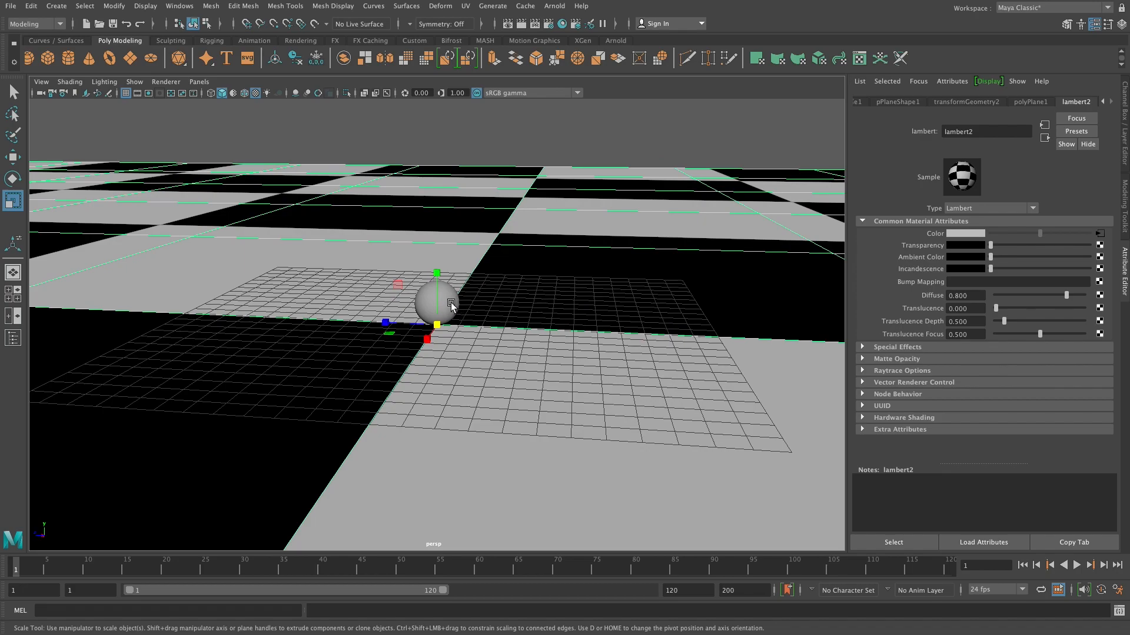
Step: Select the sphere and frame it in the perspective view with some of the ground around it
click(451, 304)
alt+drag(479, 322, 504, 320)
key(f)
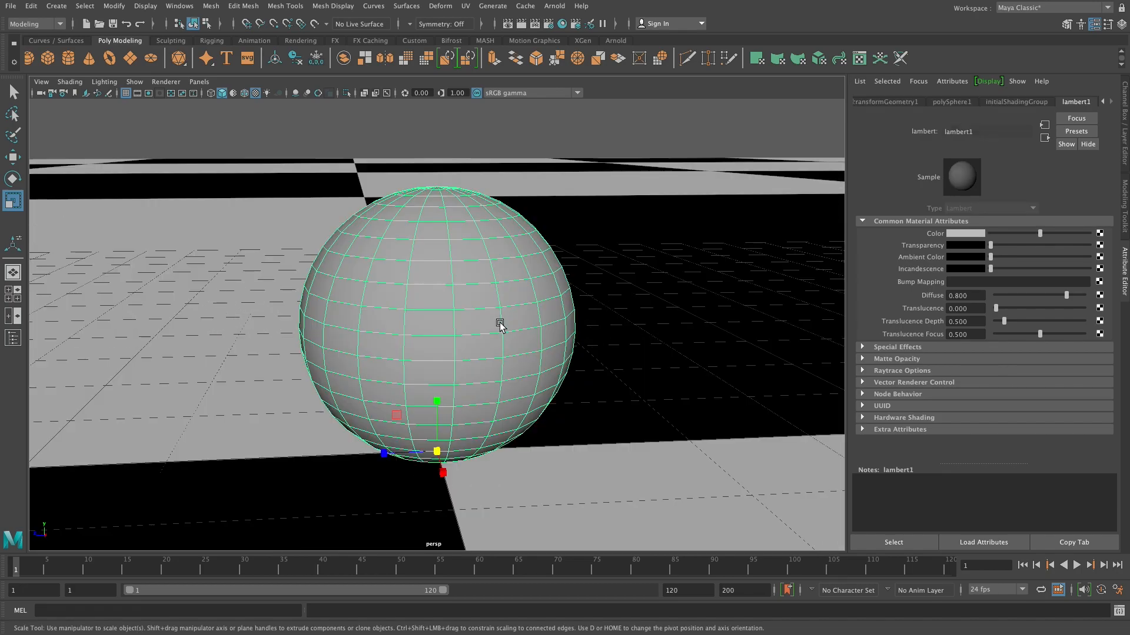
scroll(518, 331, down, 6)
alt+drag(518, 332, 506, 333)
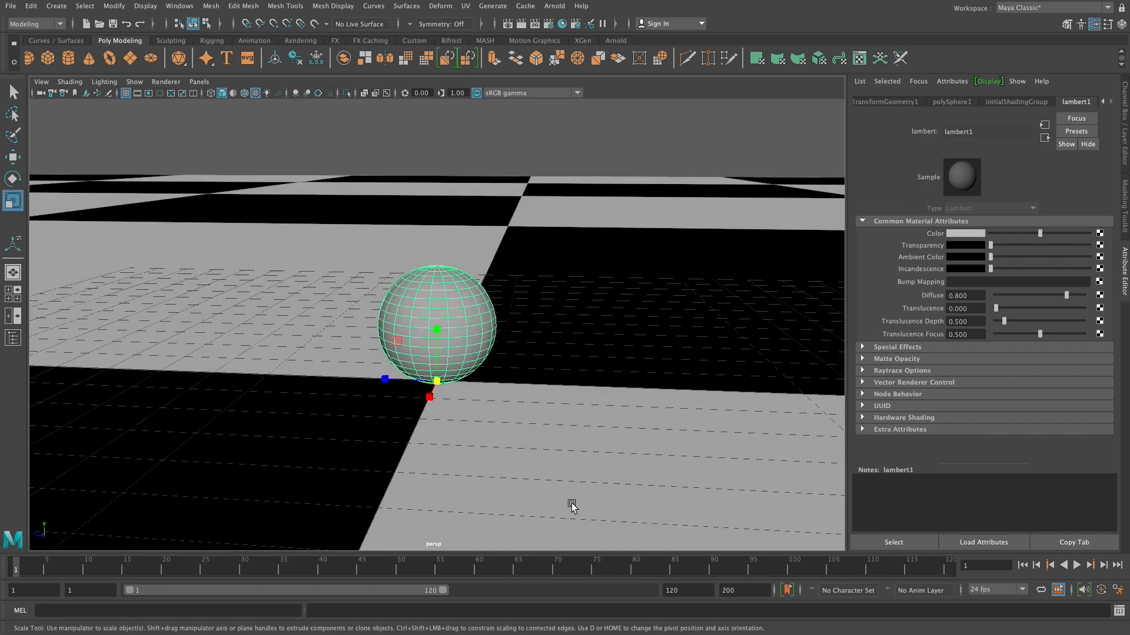
Step: Switch to System Preferences and assign Button 3 to the middle button in the mouse settings
mouse_move(607, 633)
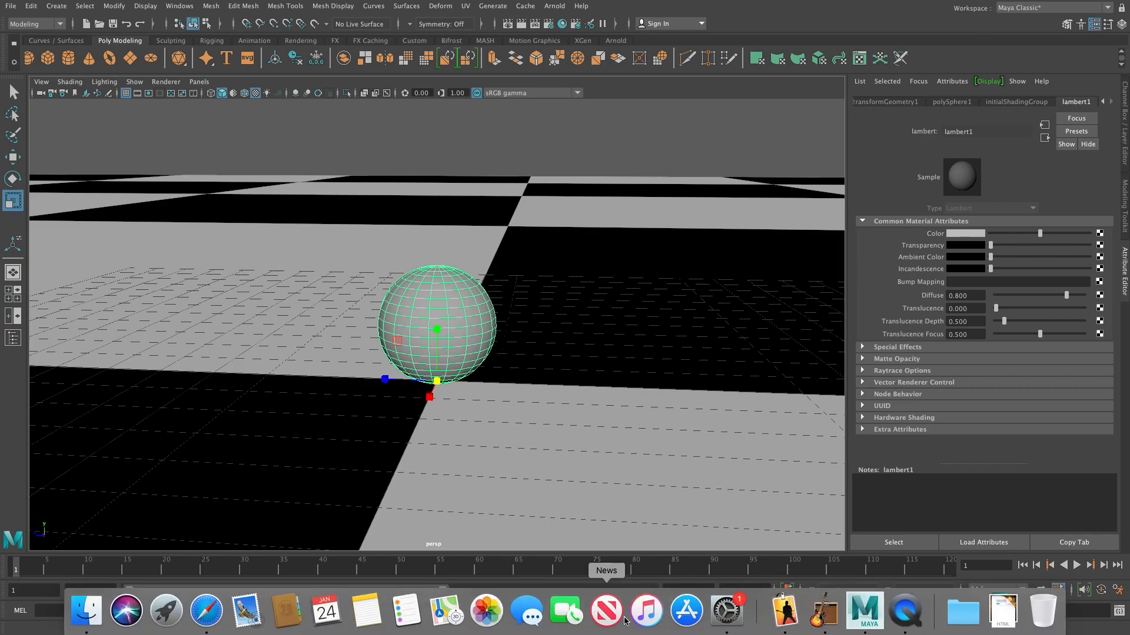
click(726, 612)
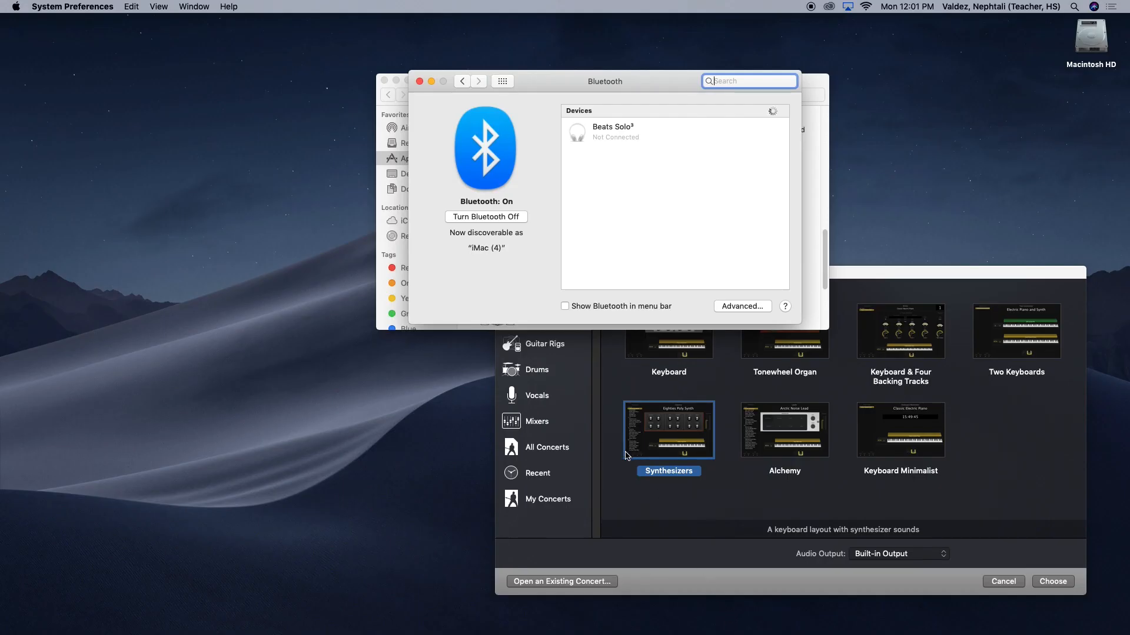
click(420, 82)
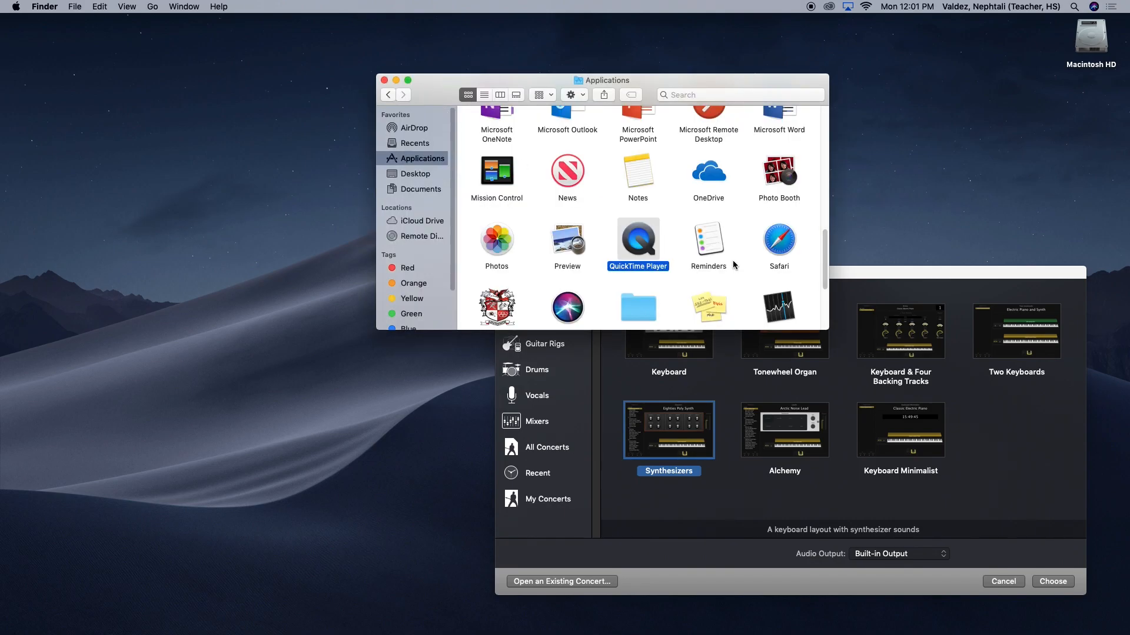
mouse_move(622, 634)
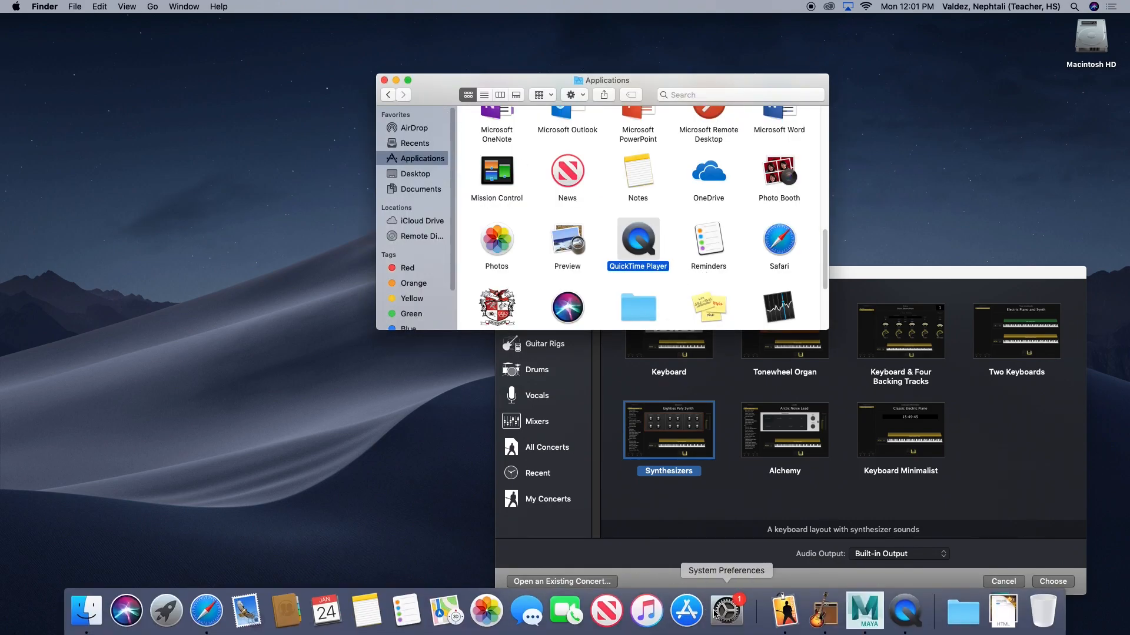
click(719, 624)
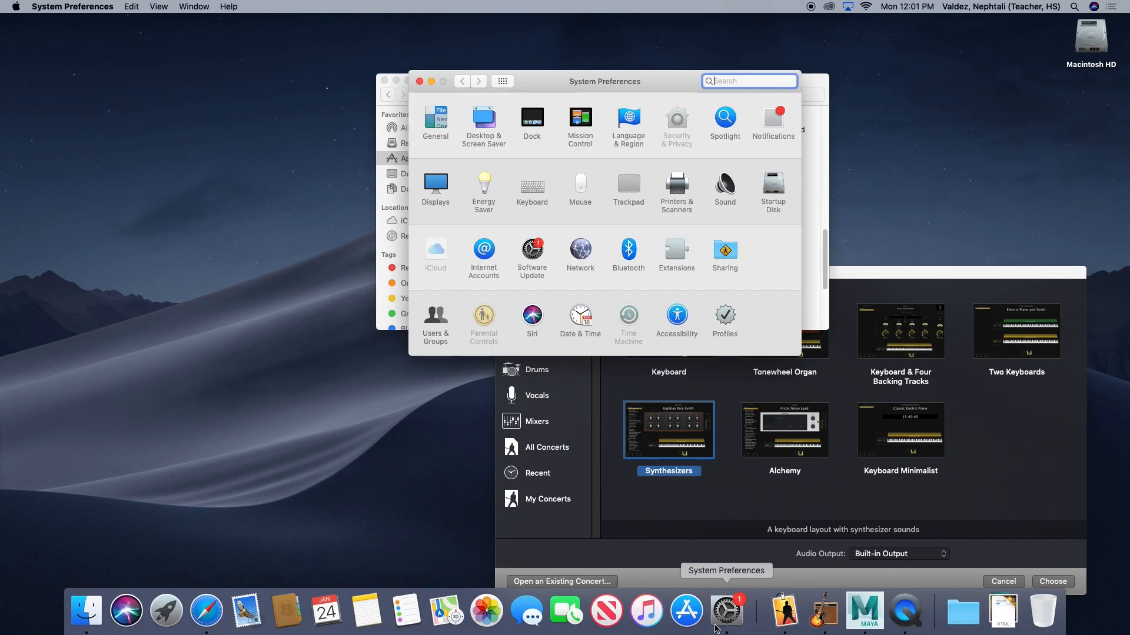
click(580, 190)
click(580, 193)
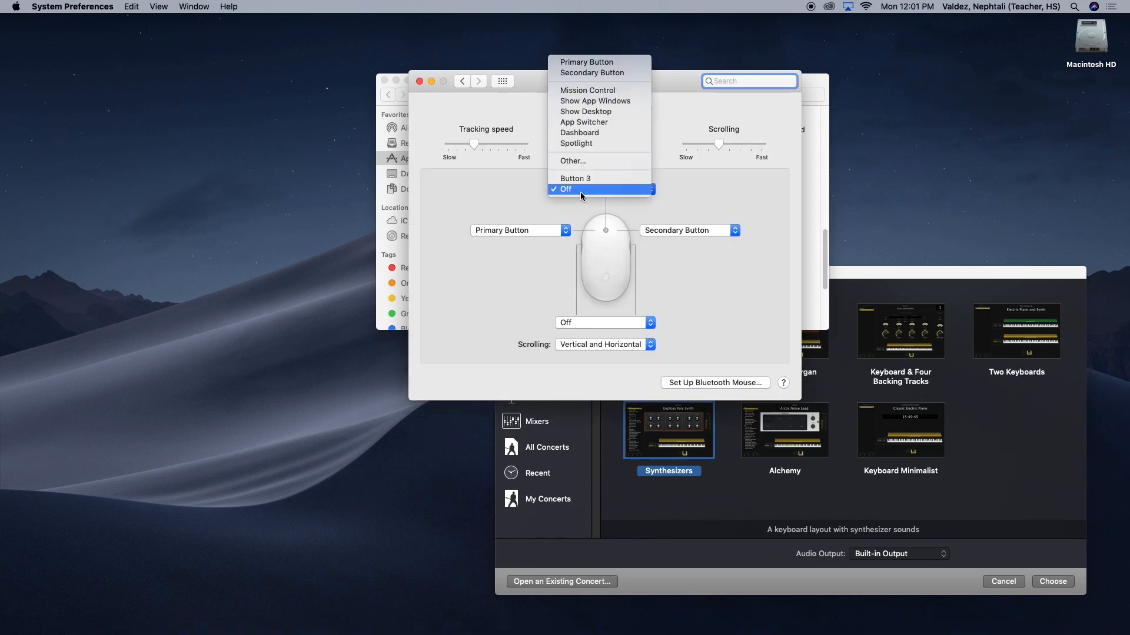
click(589, 177)
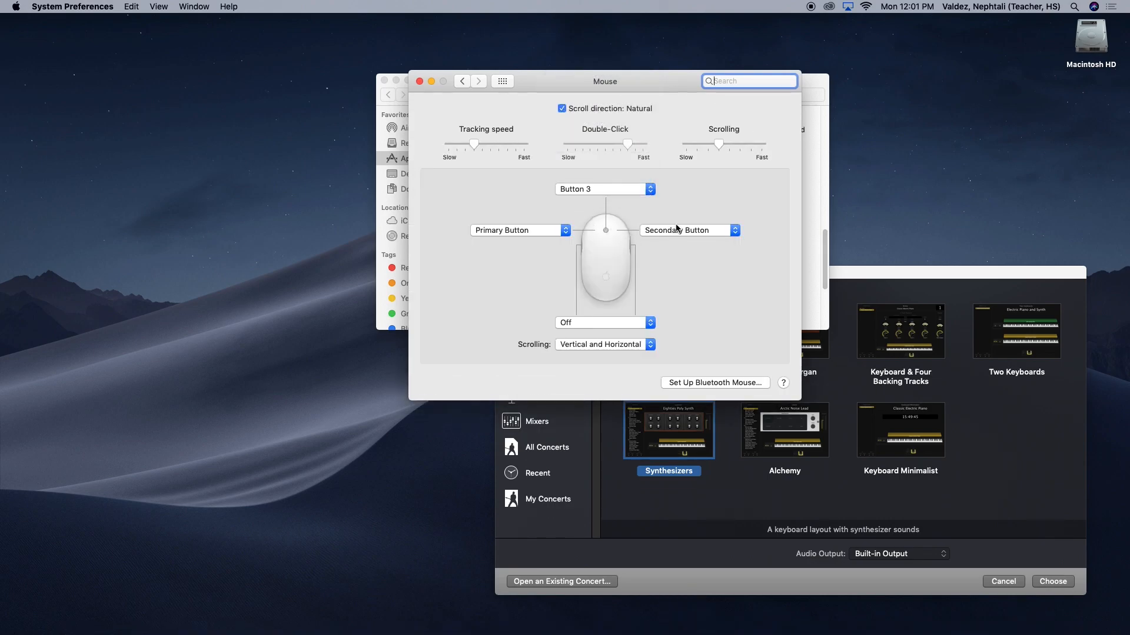
Step: Close the mouse settings and switch back to Maya
click(420, 82)
mouse_move(772, 634)
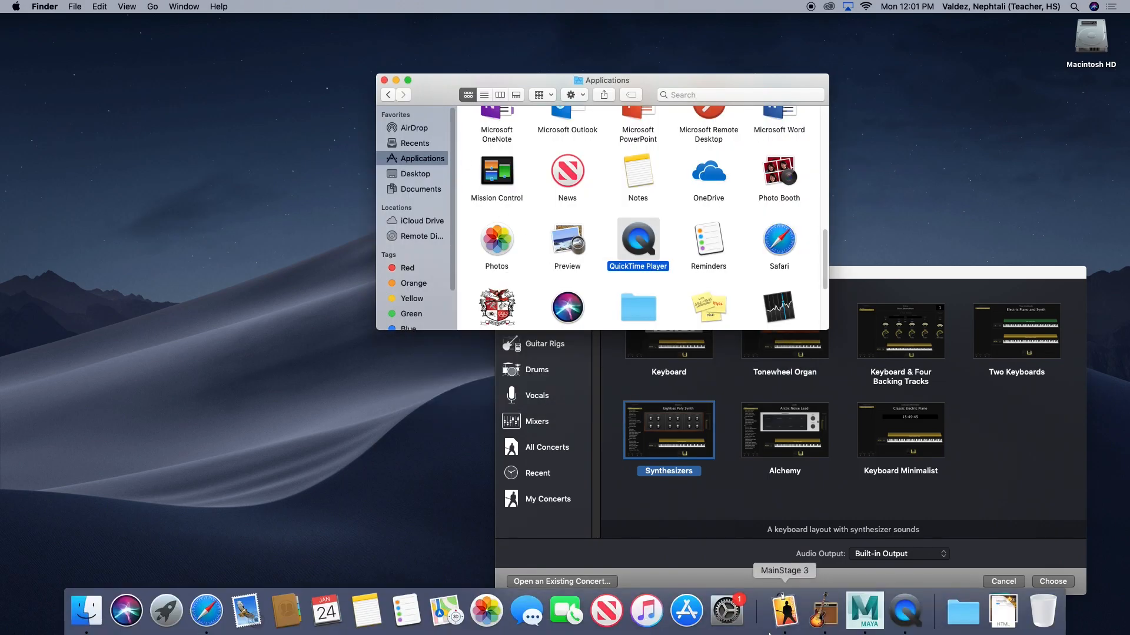
click(861, 609)
Step: Shorten the playback range so it ends at frame 40
alt+middle_drag(419, 324, 332, 335)
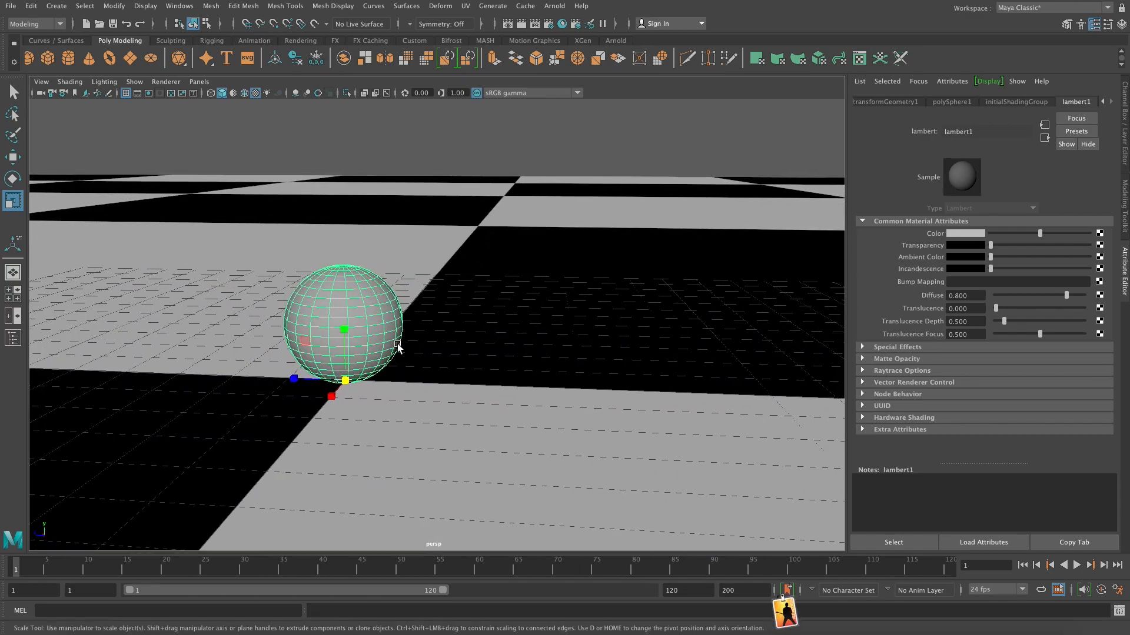
alt+drag(398, 343, 403, 354)
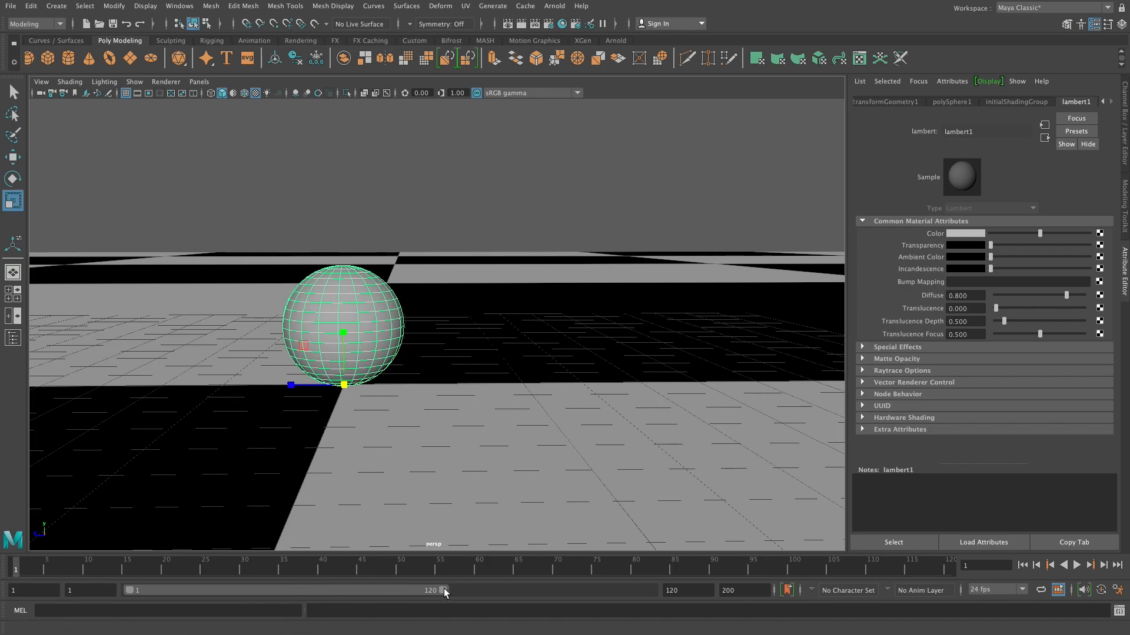
drag(444, 590, 231, 592)
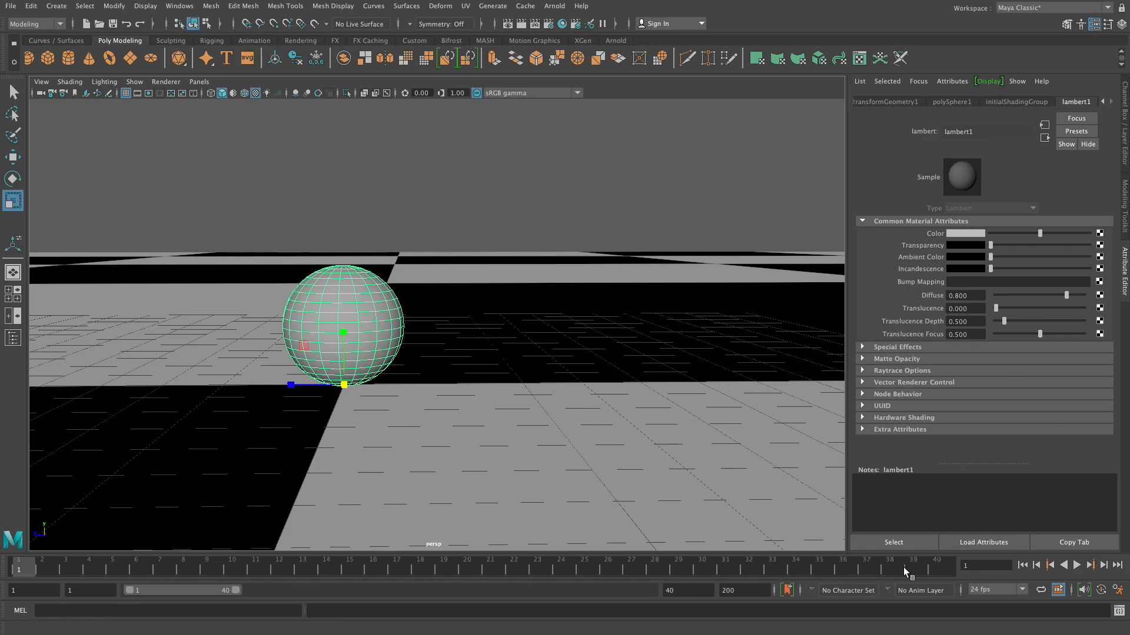
Step: Show the sphere's transform channels and set a key on all of them at frame 1
click(398, 212)
click(354, 330)
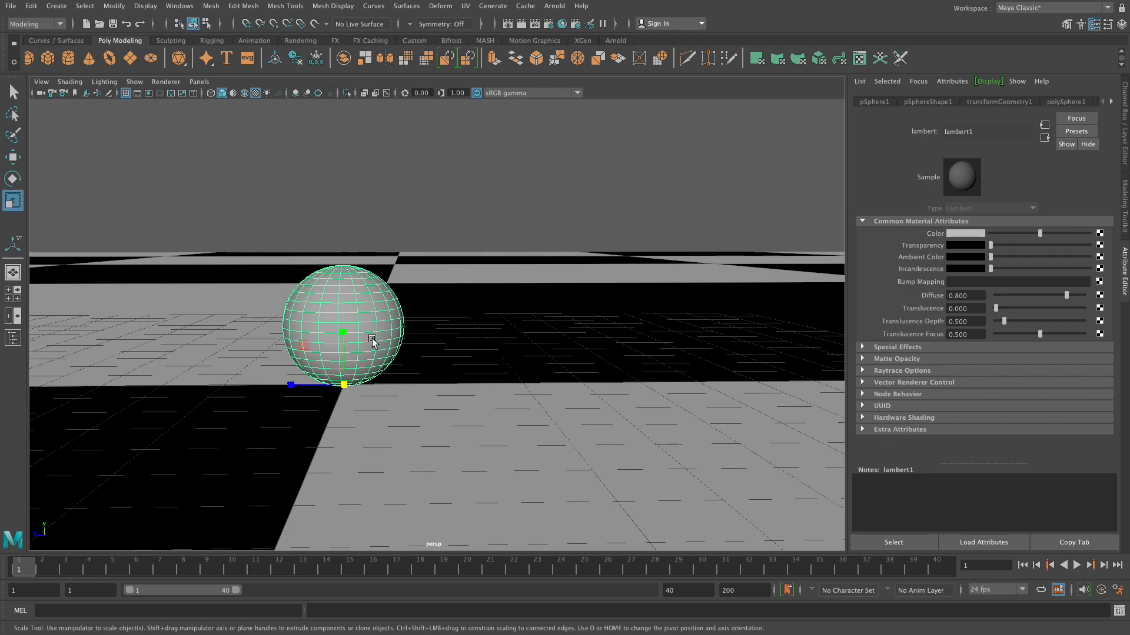
alt+drag(372, 338, 373, 333)
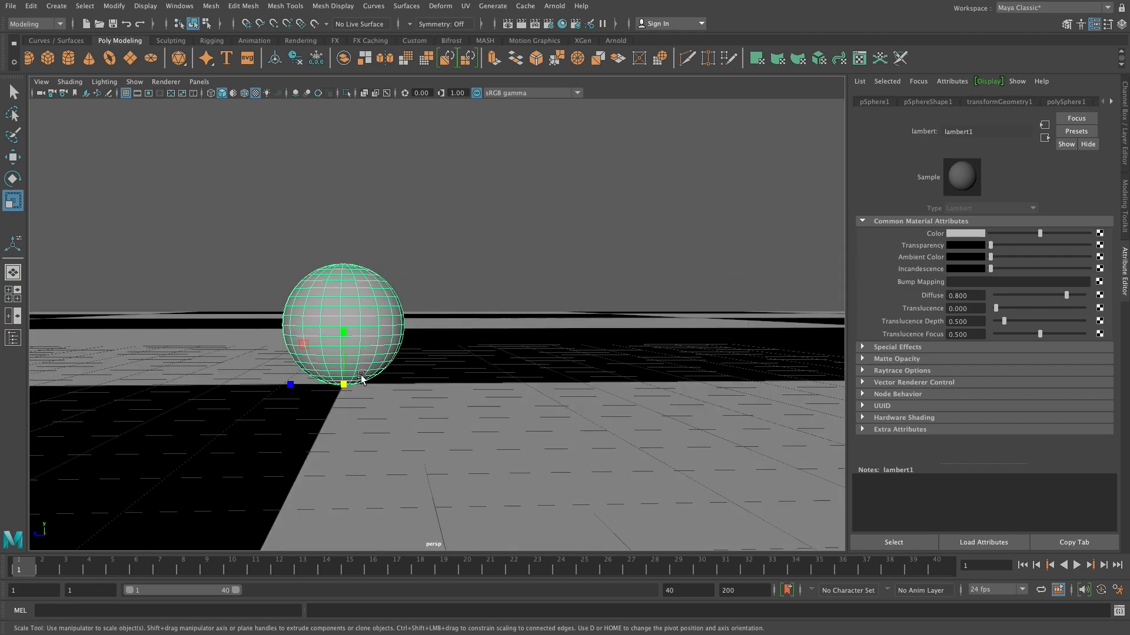
click(1124, 119)
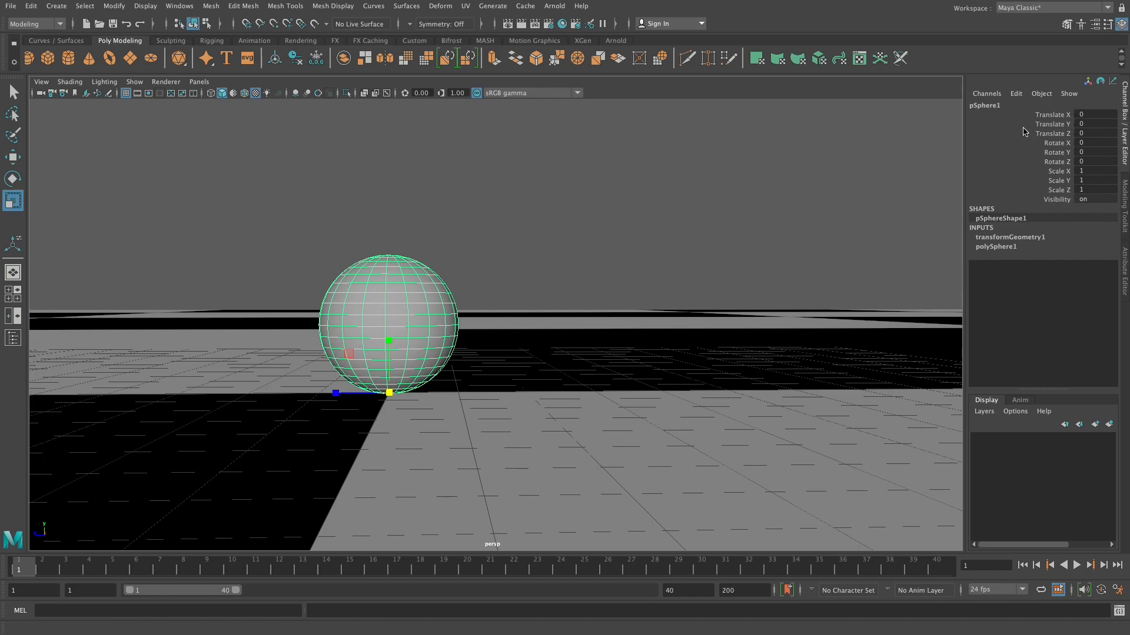
alt+drag(439, 234, 441, 231)
click(441, 231)
click(396, 302)
key(s)
Step: At frame 4, squash the sphere to Scale Y 0.74 with Scale X and Z 1.52, and key the pose
drag(58, 571, 95, 565)
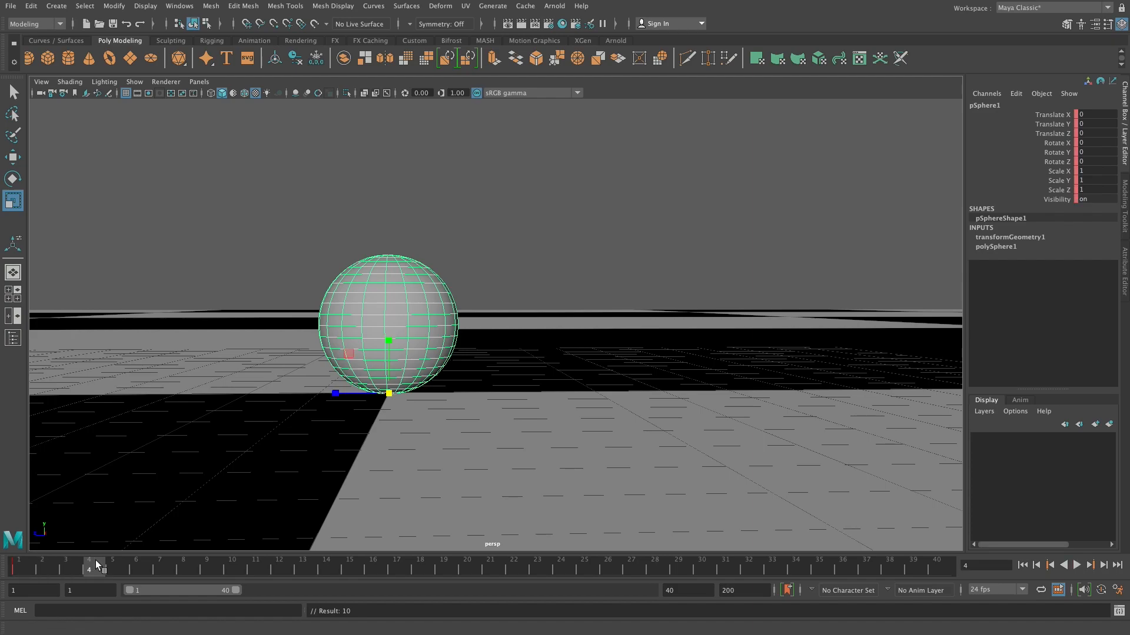
key(e)
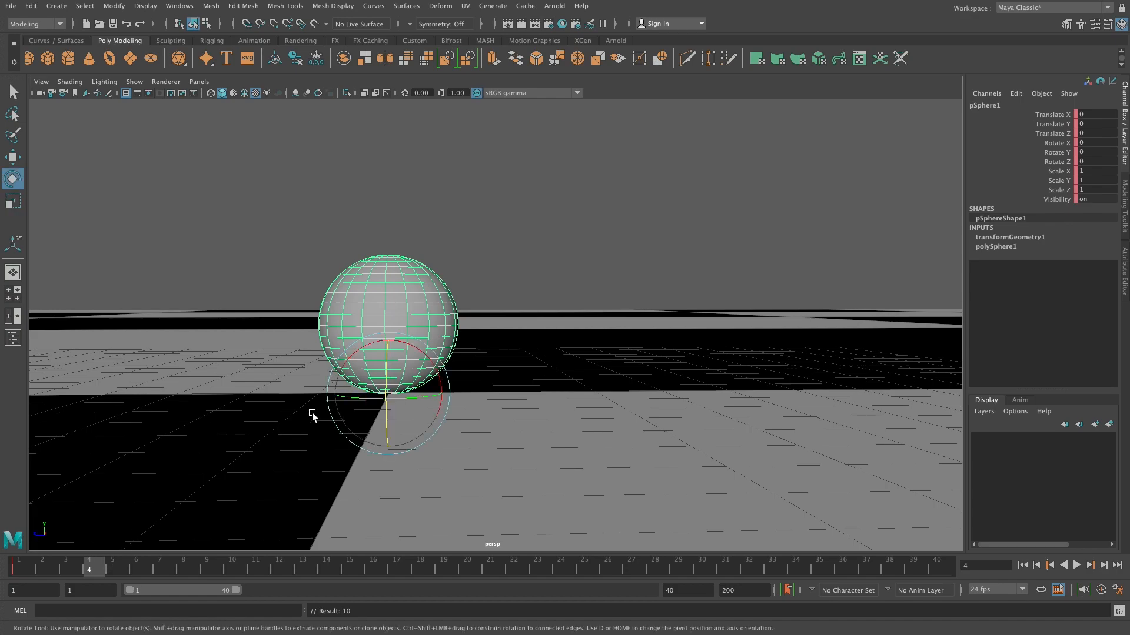
key(r)
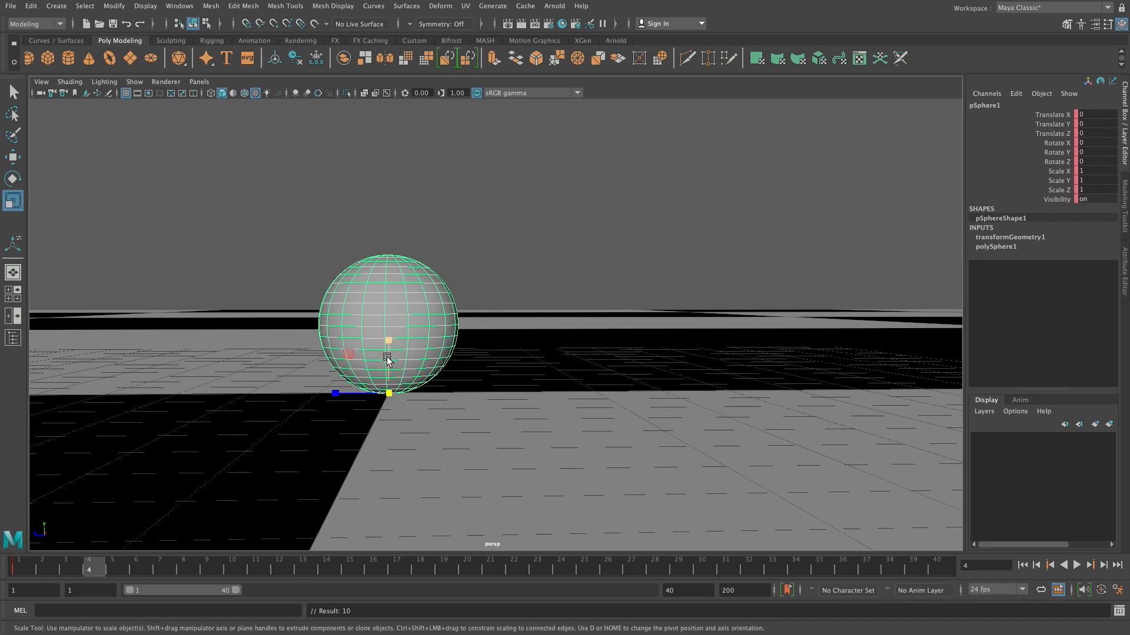
drag(391, 337, 447, 411)
drag(407, 376, 450, 396)
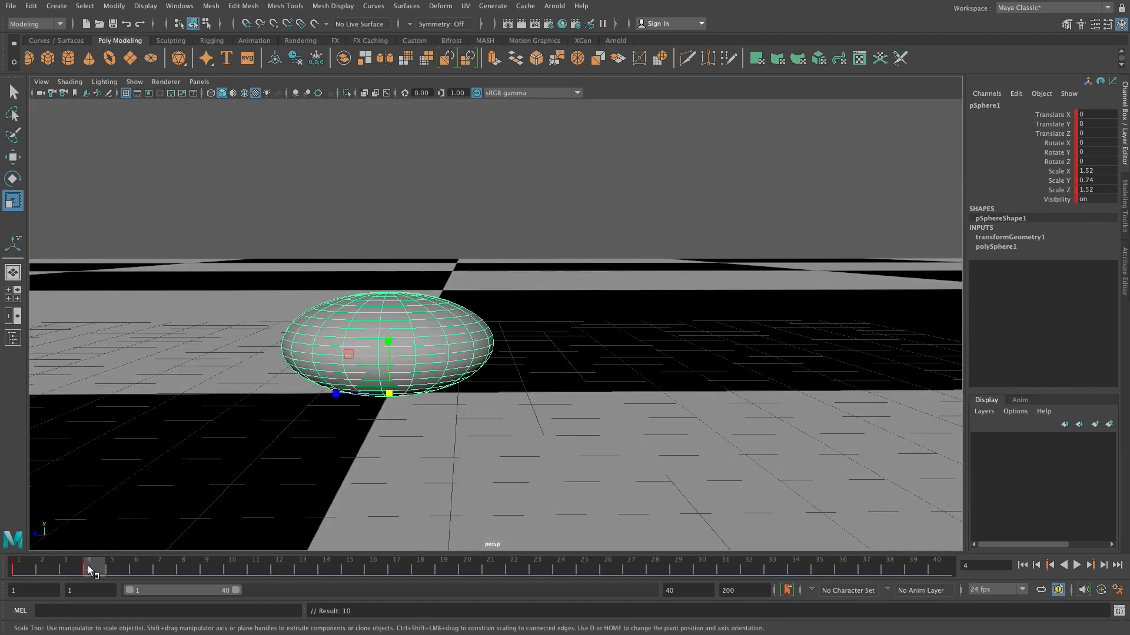
Step: Tilt the squashed sphere at frame 4 to Rotate X -29.368 and key the pose
key(alt+v)
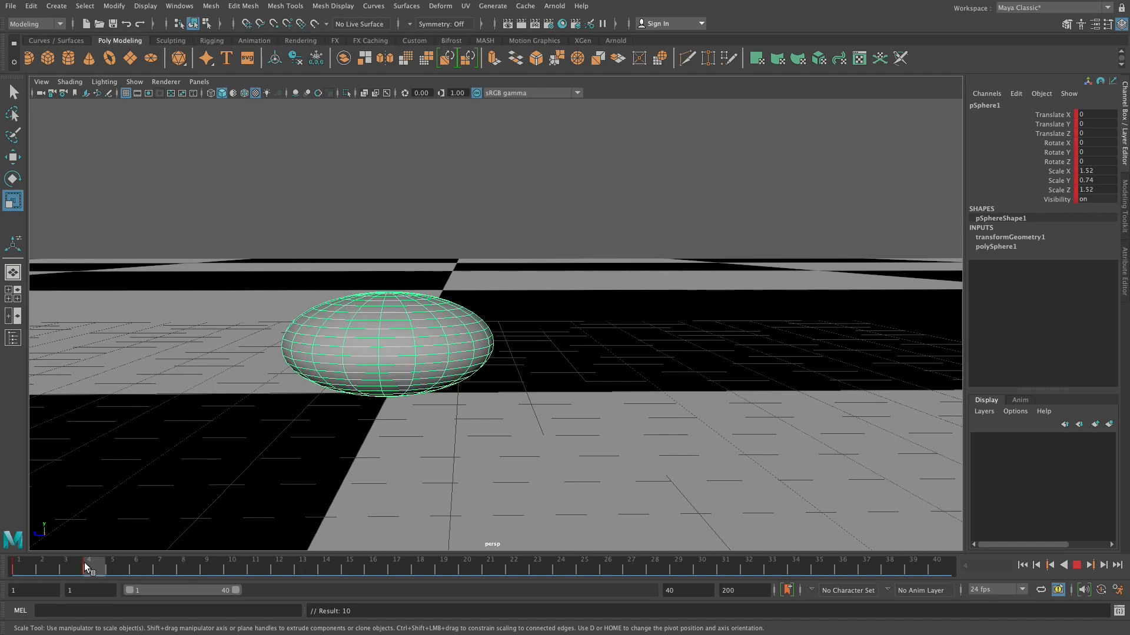
click(93, 564)
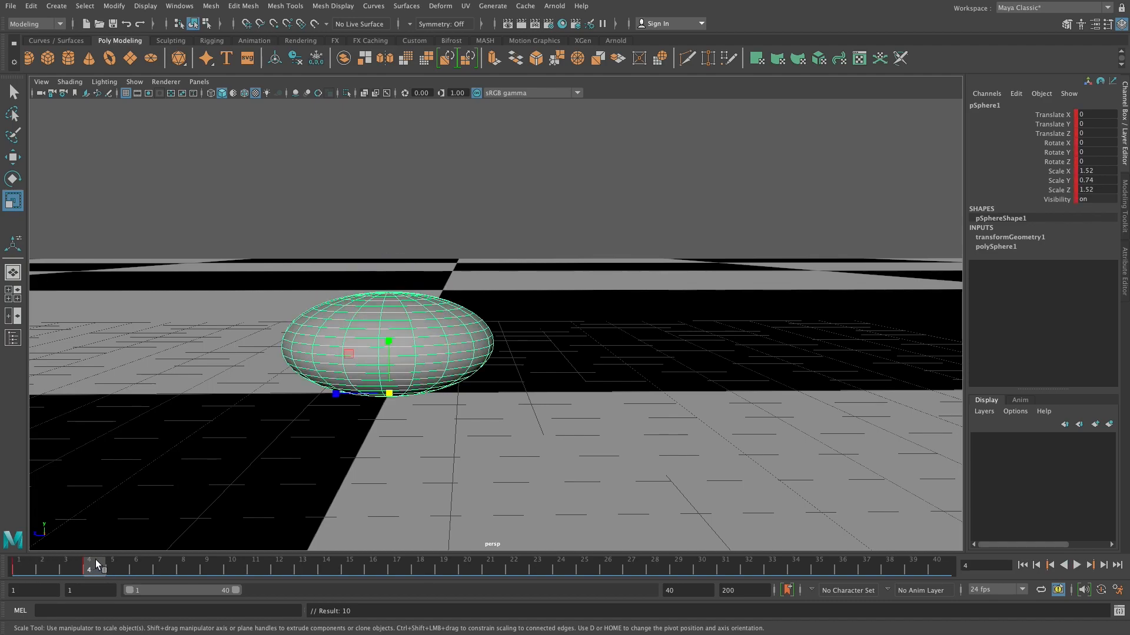
key(e)
drag(409, 344, 430, 362)
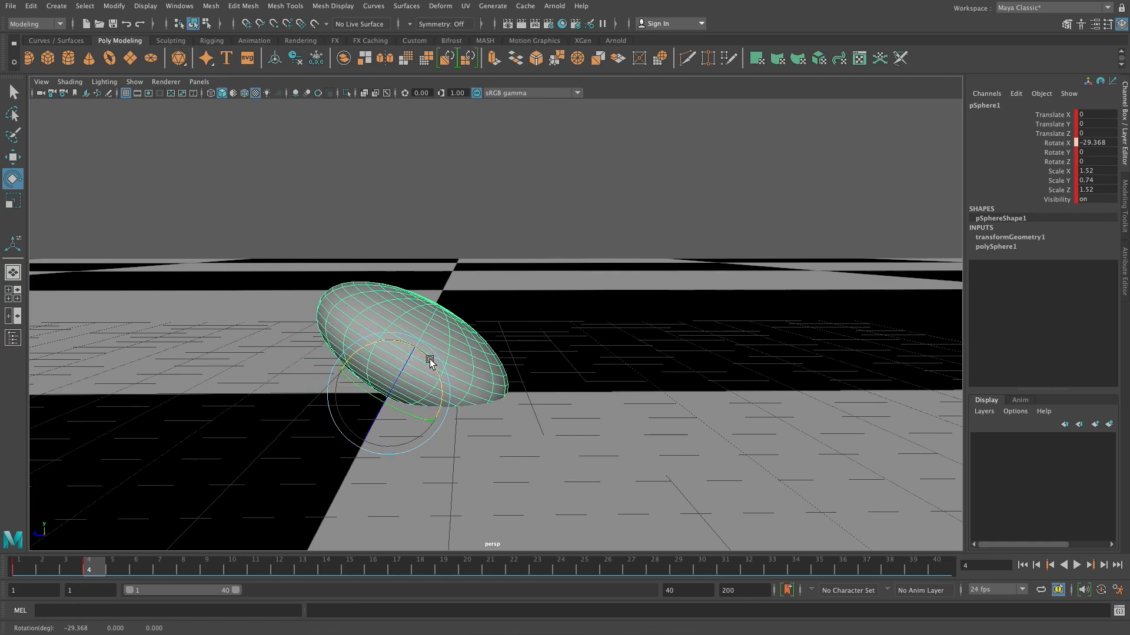
click(387, 215)
click(402, 339)
key(s)
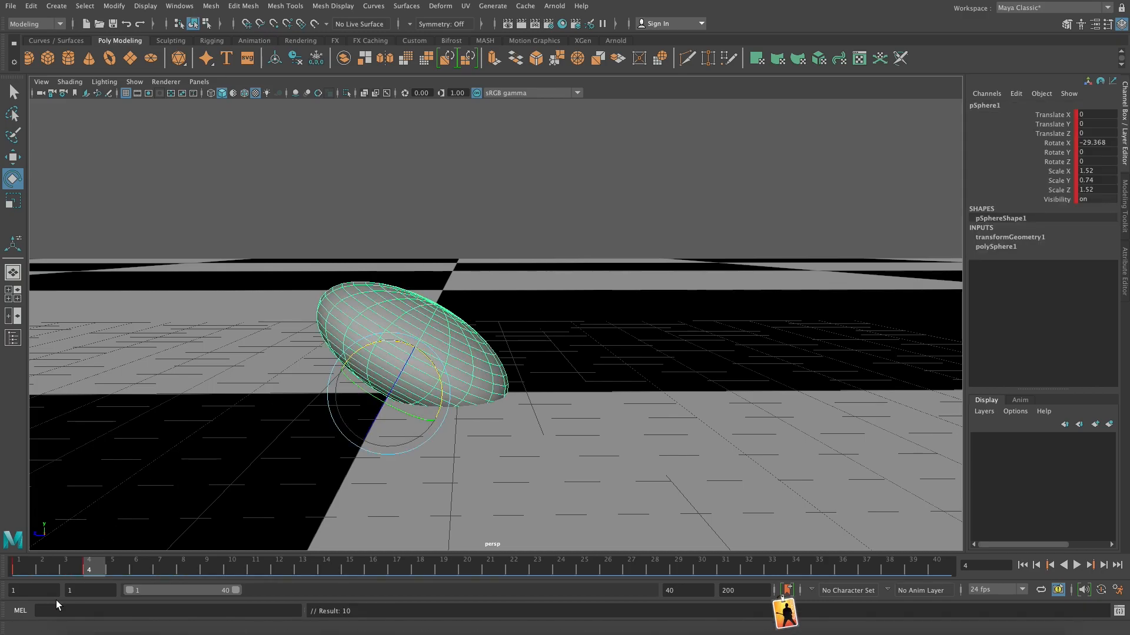
Step: At frame 10, move the sphere in the side view to Translate Y 6.387 and Translate Z -12.299
drag(106, 566, 228, 566)
key(w)
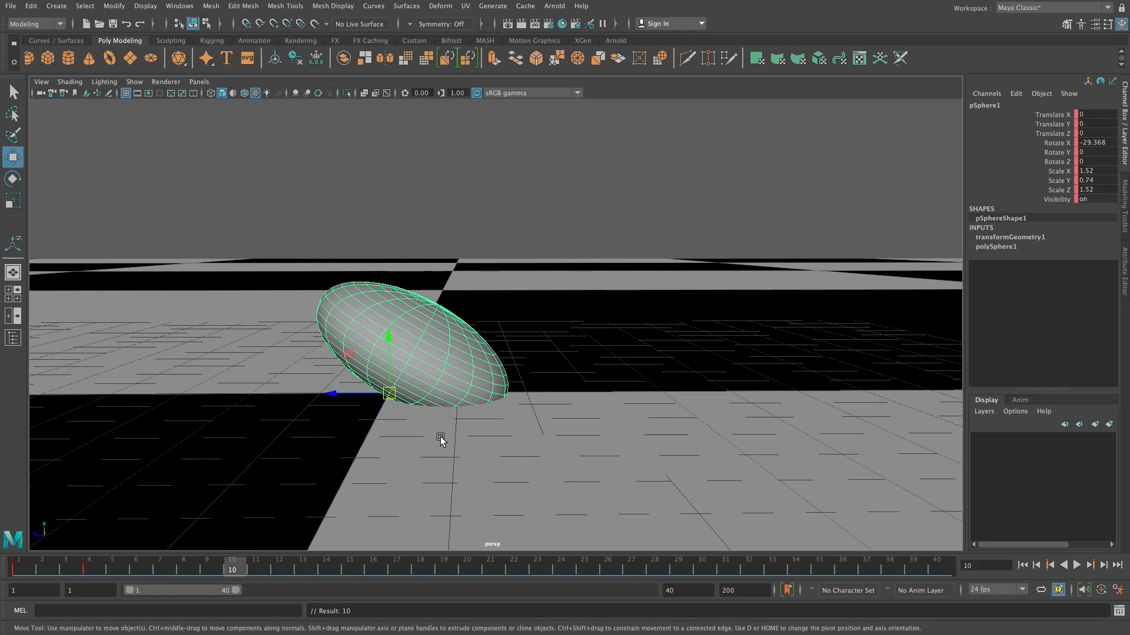
key(space)
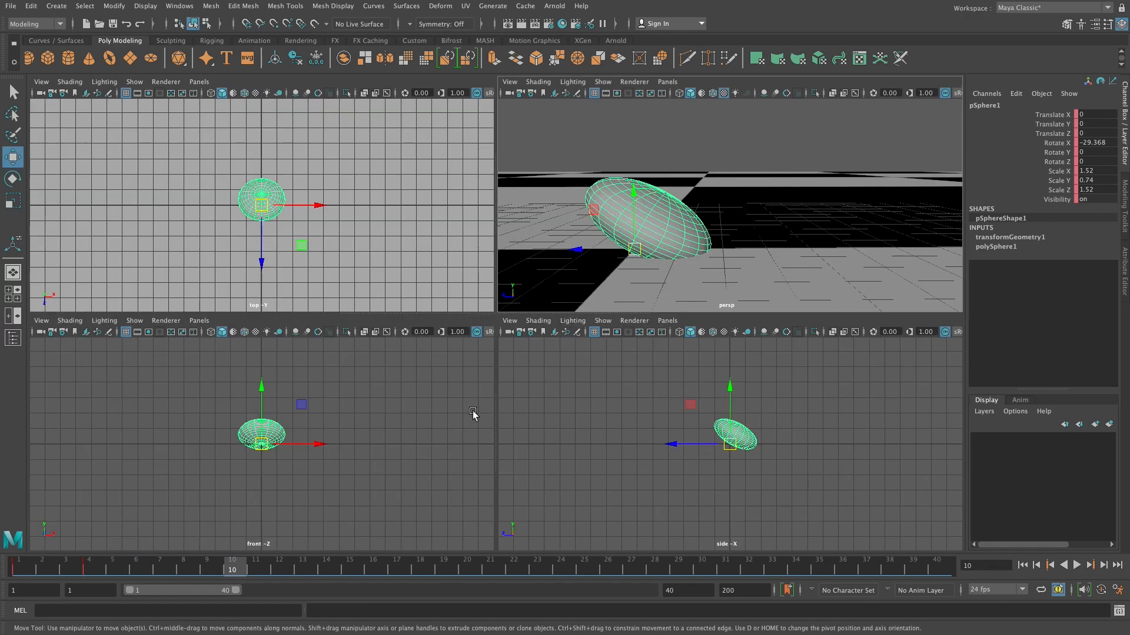
key(space)
alt+middle_drag(814, 365, 586, 449)
drag(267, 412, 648, 214)
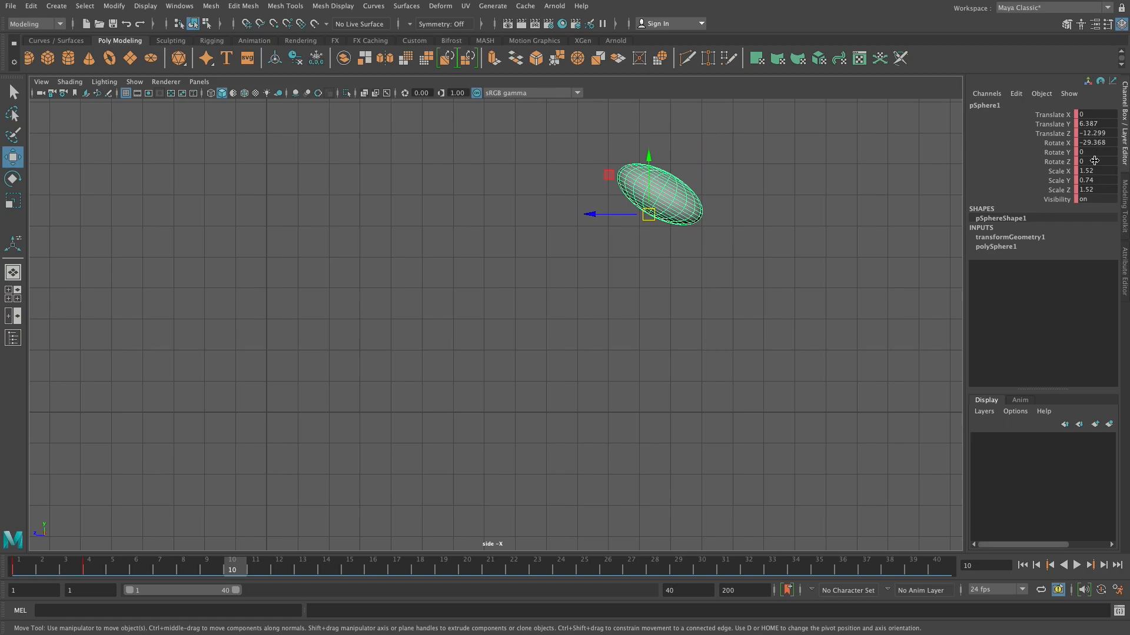
Step: Reset the sphere's Scale X, Y and Z to 1 at frame 10 and key the pose
drag(1092, 170, 1093, 189)
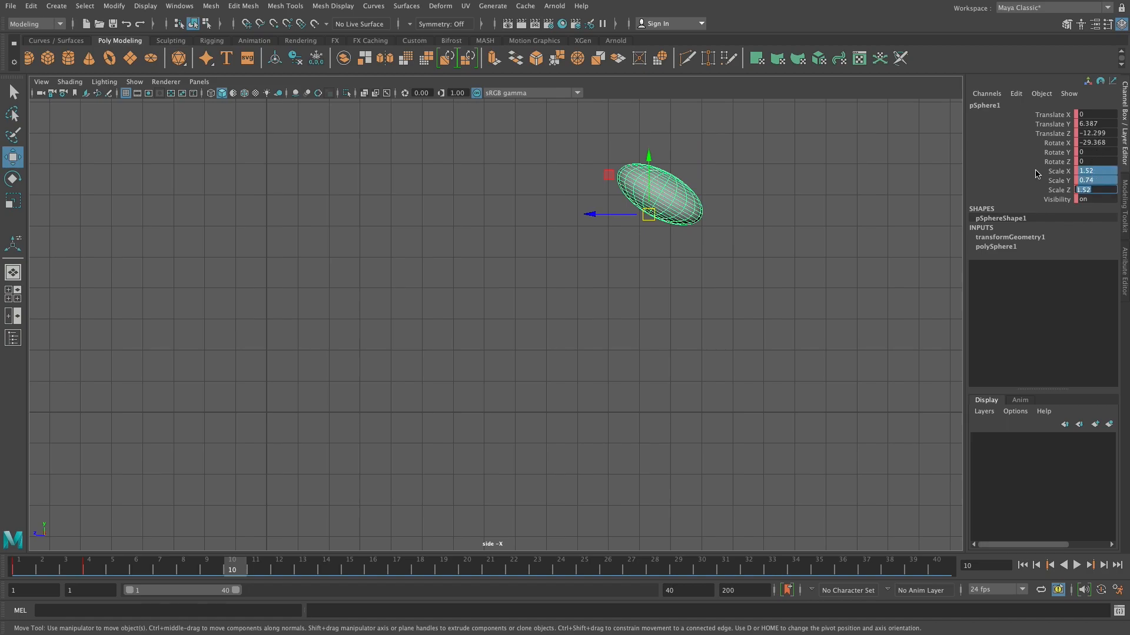
key(Return)
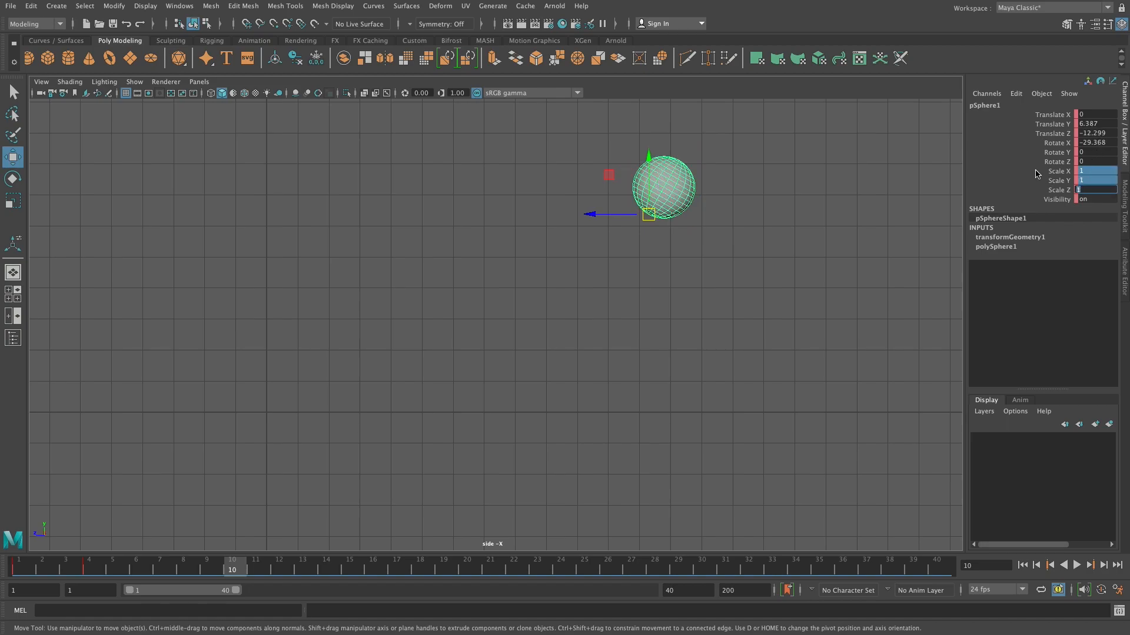
click(809, 215)
click(672, 197)
key(s)
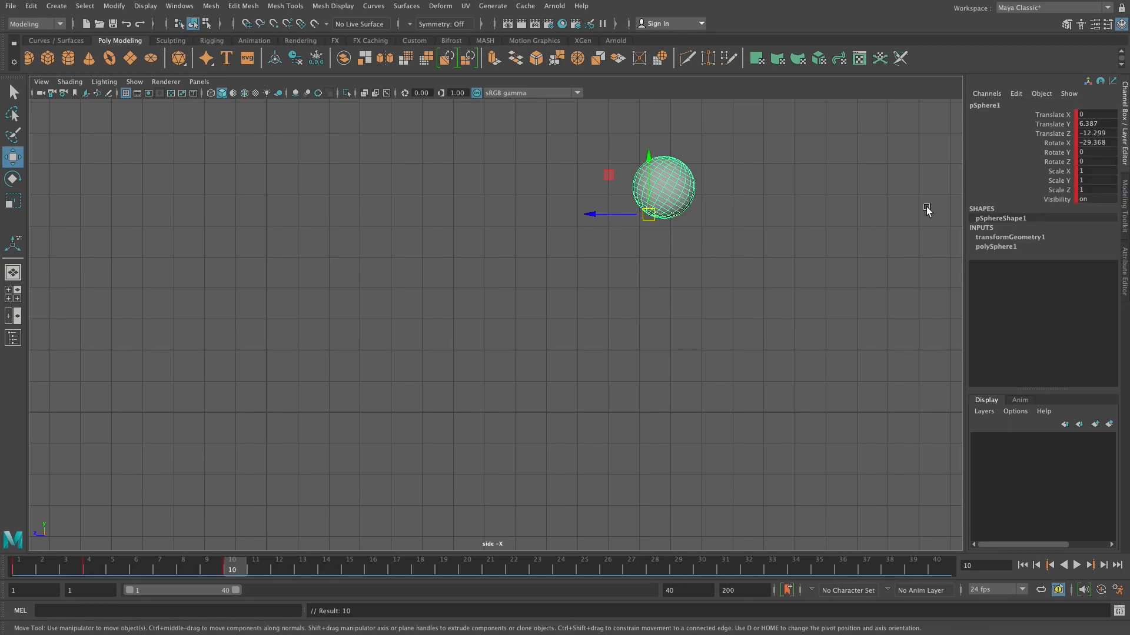
Step: Set the sphere's Rotate X to 0 at frame 10 and key the upright pose
click(1097, 144)
text(0)
key(Return)
click(822, 171)
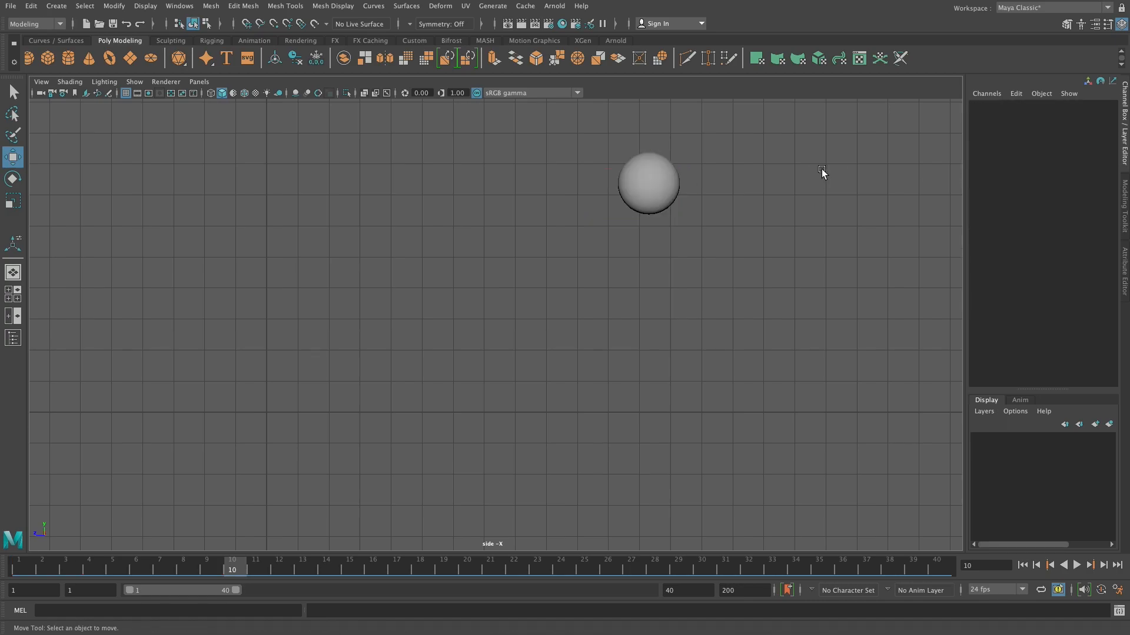
click(642, 181)
key(s)
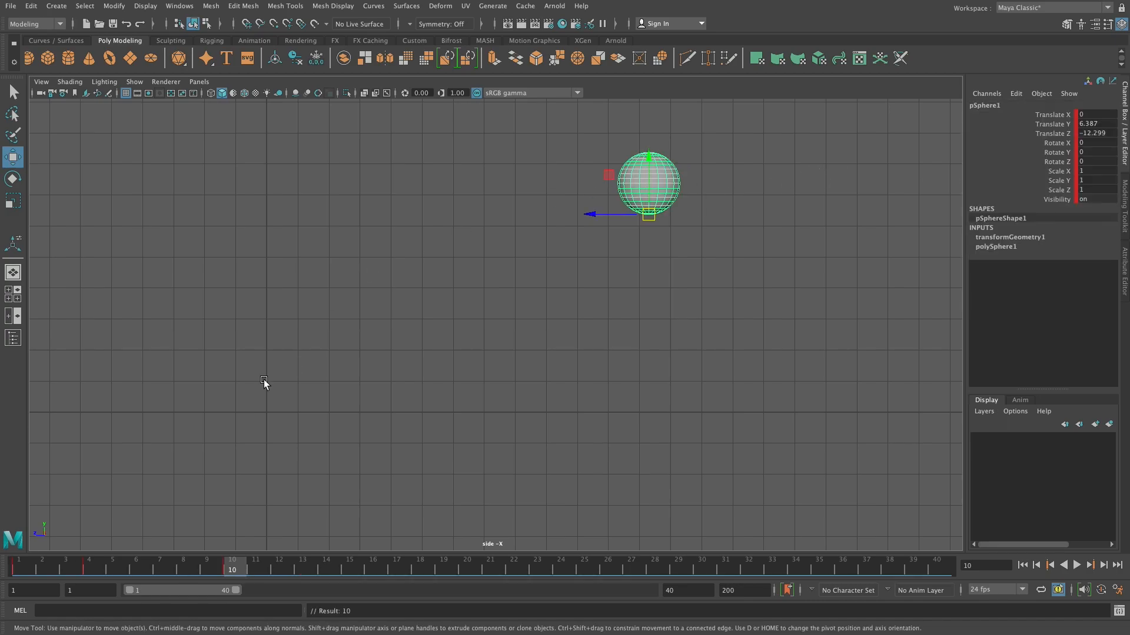
Step: At frame 14, bring the sphere down to Translate Y 0 and Translate Z -20.032, and key the landing position
key(alt+v)
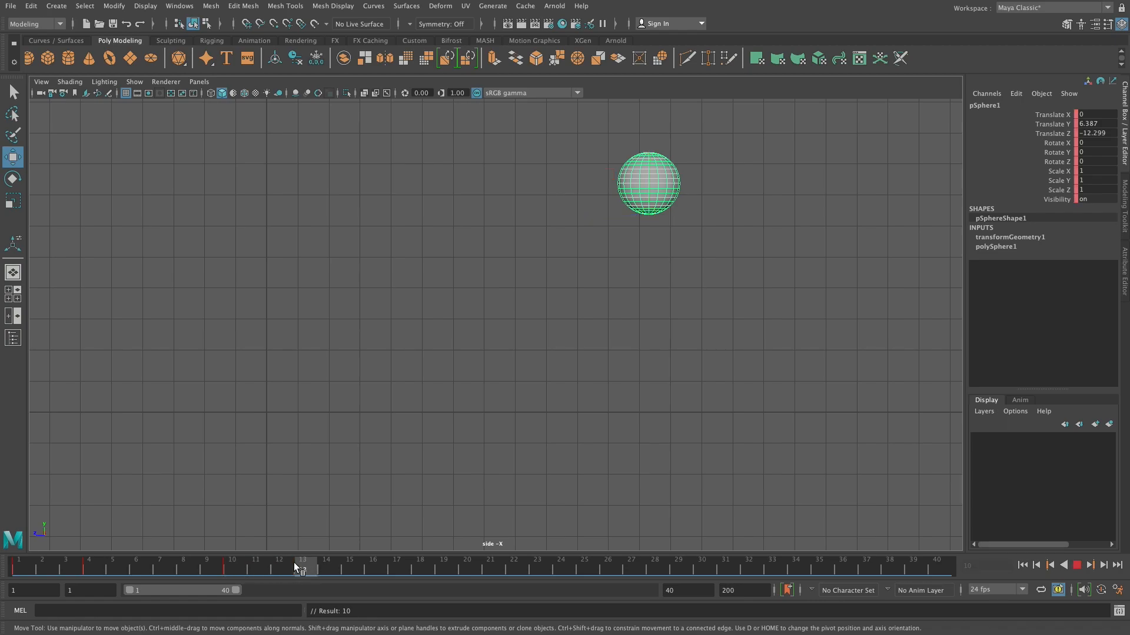
double_click(336, 566)
click(329, 565)
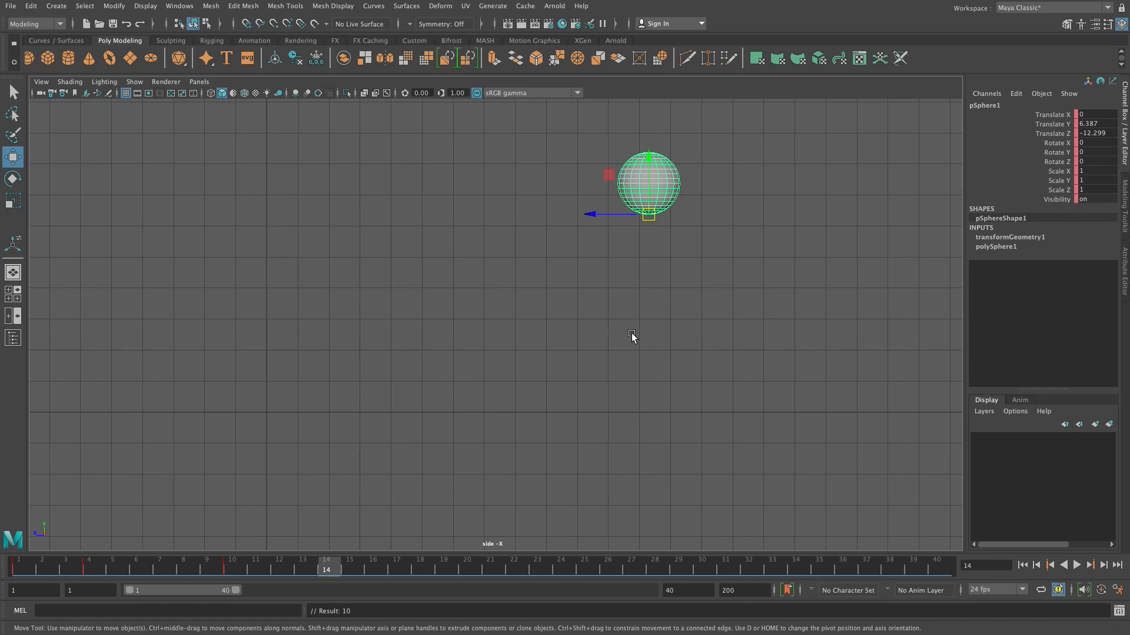
drag(651, 214, 889, 411)
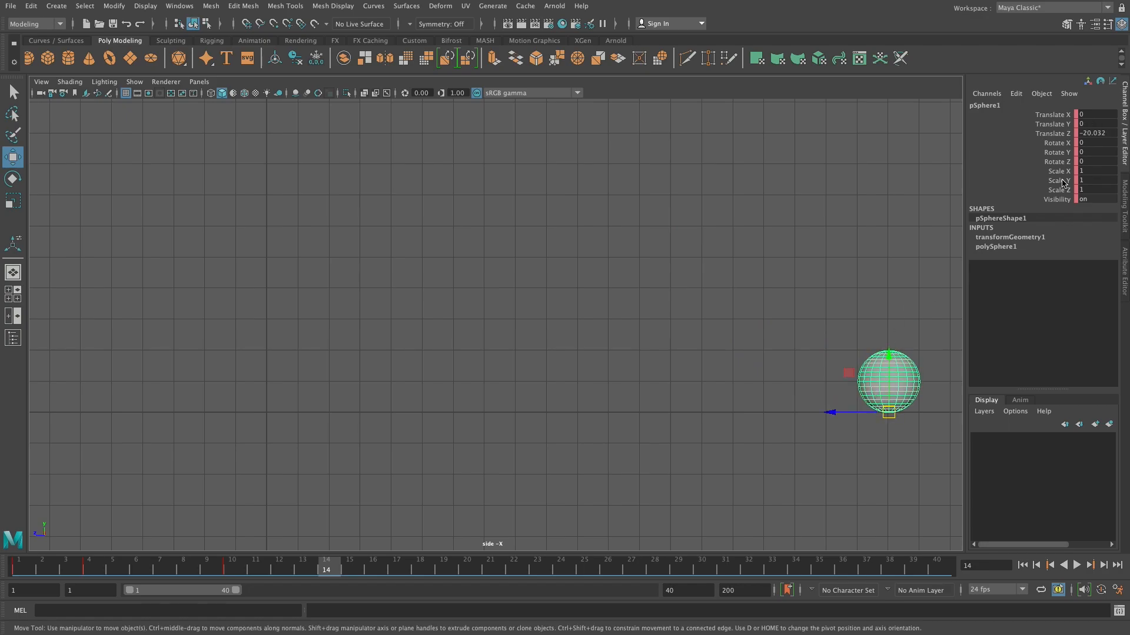
click(1098, 123)
click(839, 226)
click(876, 376)
click(837, 297)
click(888, 372)
Step: Tilt the sphere at frame 14 to Rotate X 29.918 and stretch it to Scale Y 2.047
key(e)
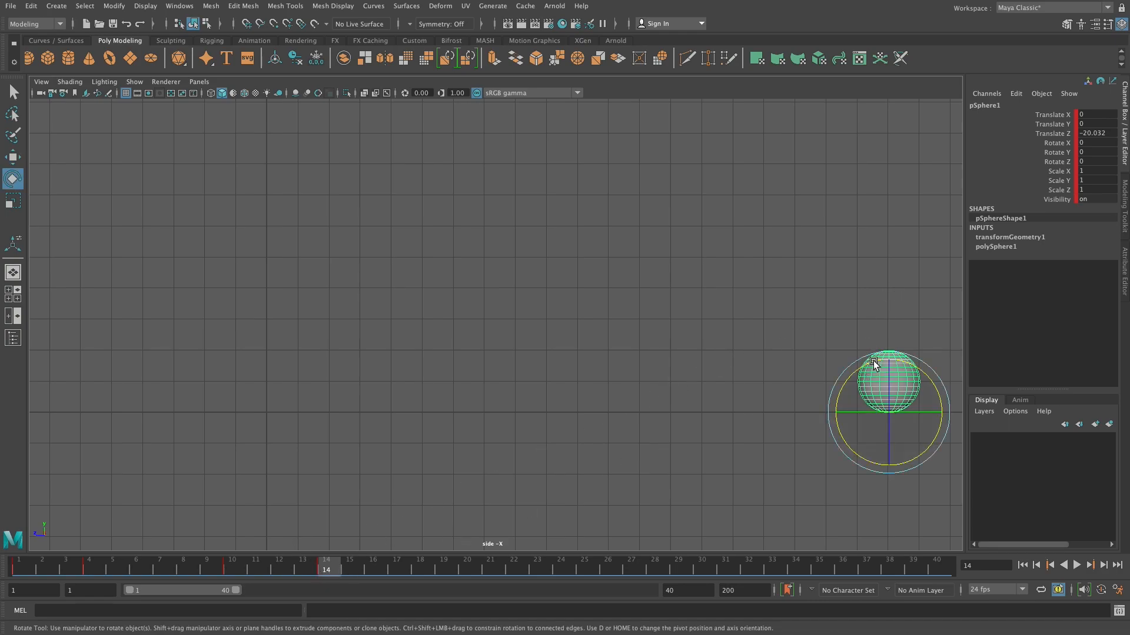
drag(873, 366, 847, 378)
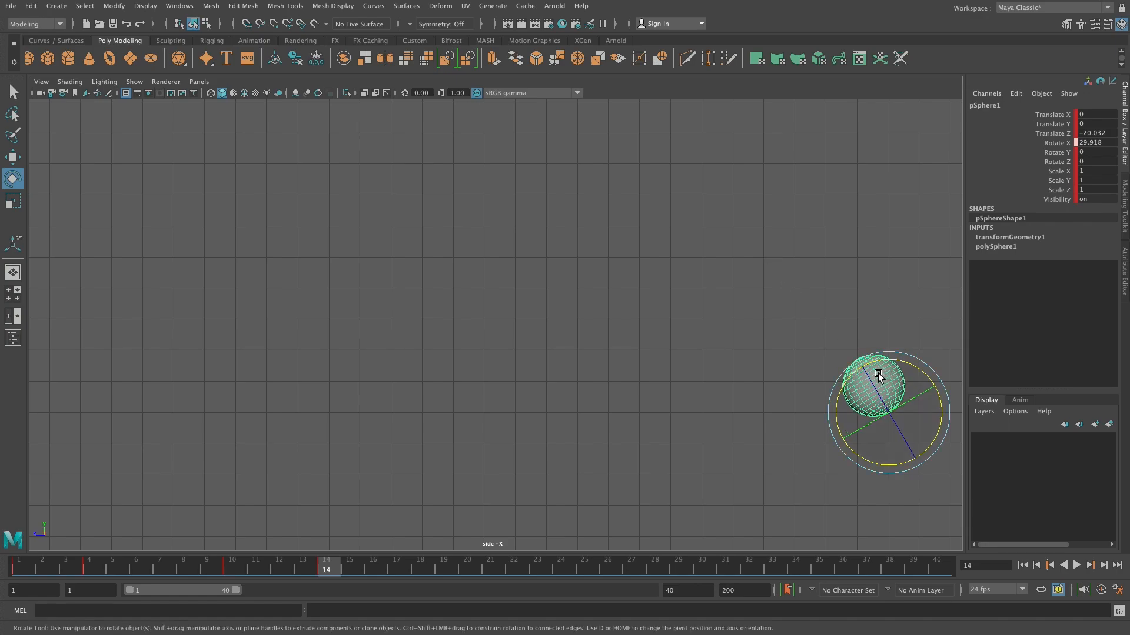
key(r)
drag(863, 368, 836, 321)
Step: Narrow the stretched sphere at frame 14 to Scale X 0.669 and Scale Z 0.684, and key the pose
key(space)
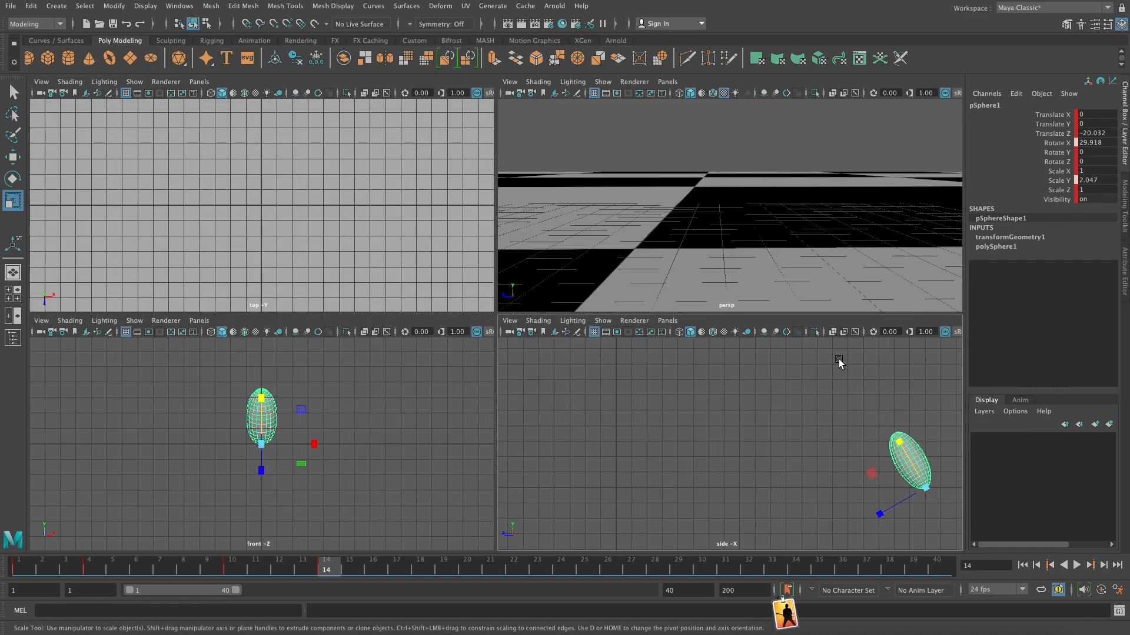
key(space)
key(f)
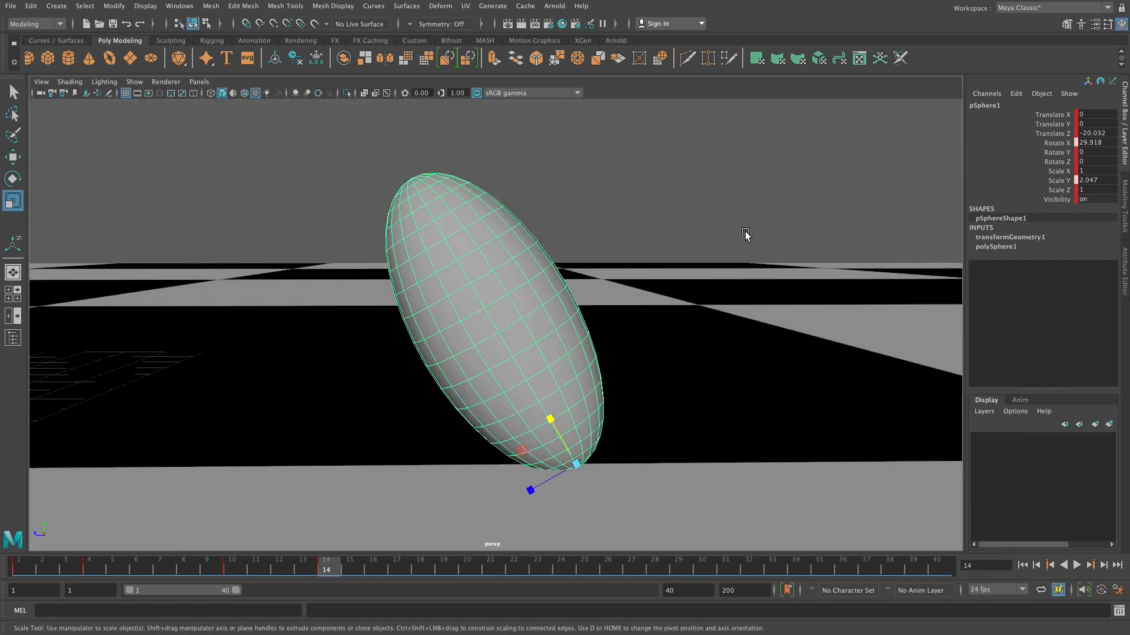
alt+drag(631, 292, 713, 335)
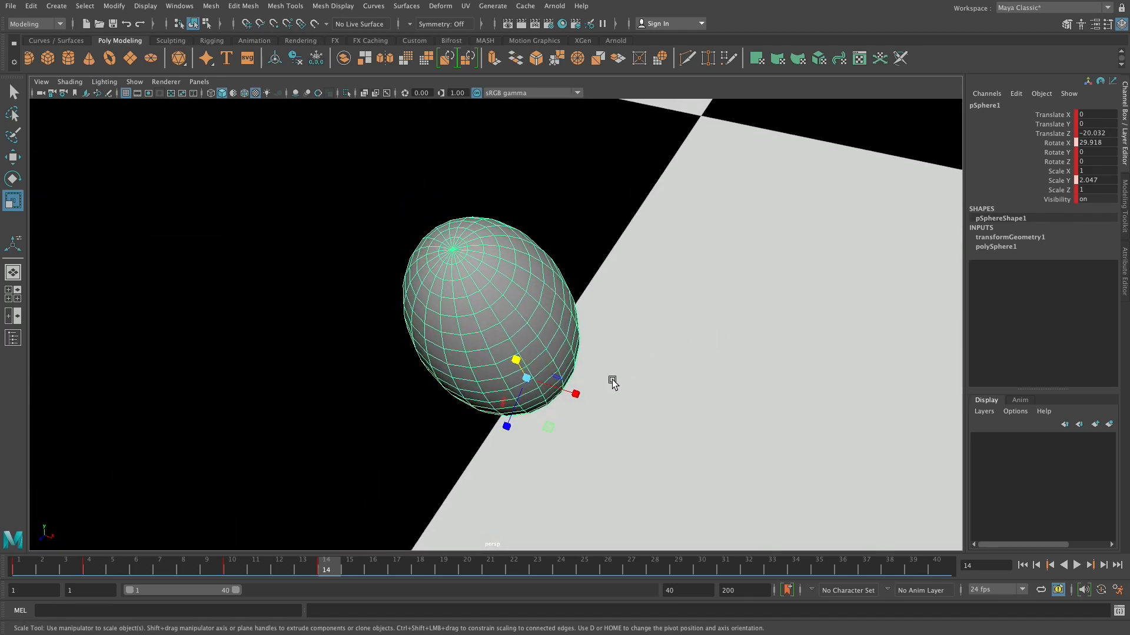
drag(576, 394, 561, 388)
drag(507, 422, 530, 406)
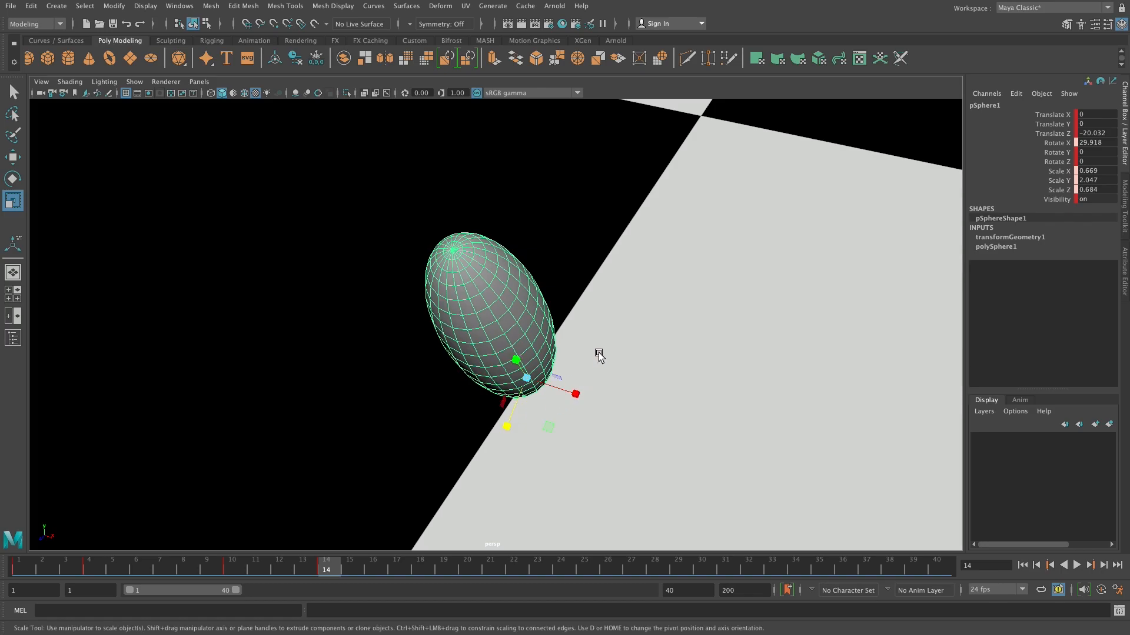
alt+drag(598, 356, 639, 304)
key(space)
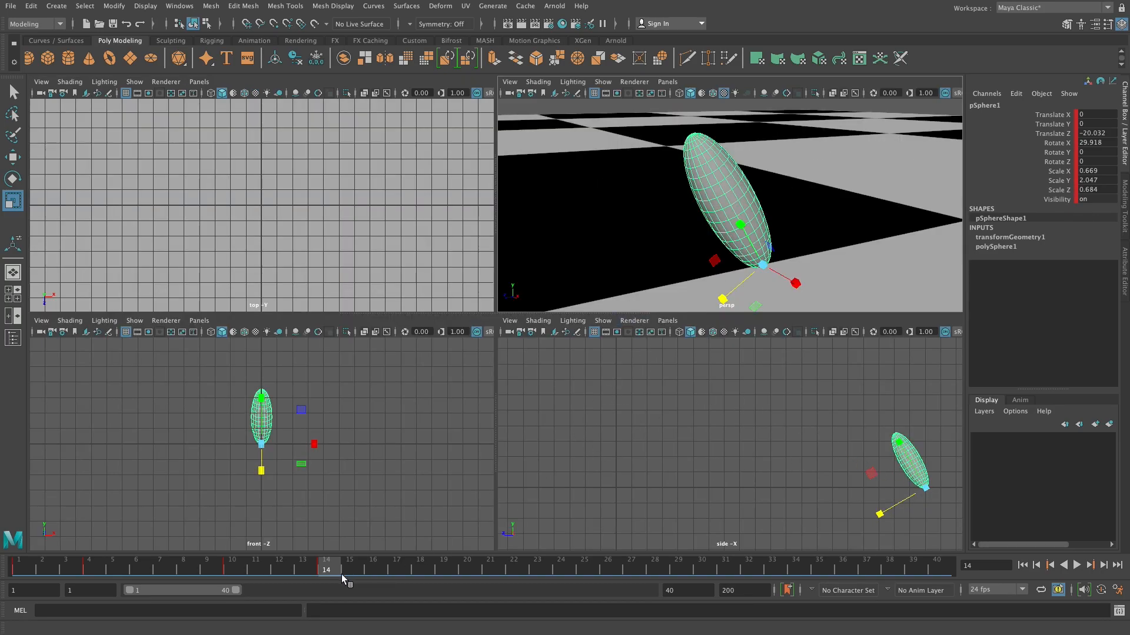
Step: Scrub the timeline between frames 1 and 16 to review the sphere's jump and stretched landing pose
drag(324, 574, 384, 568)
click(555, 449)
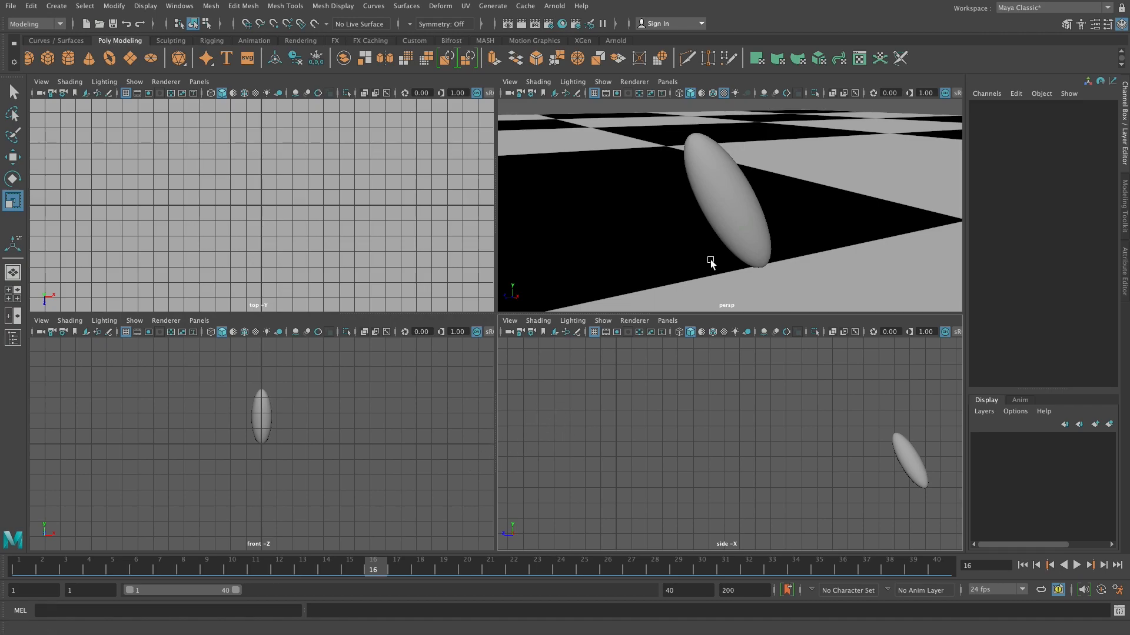
click(731, 228)
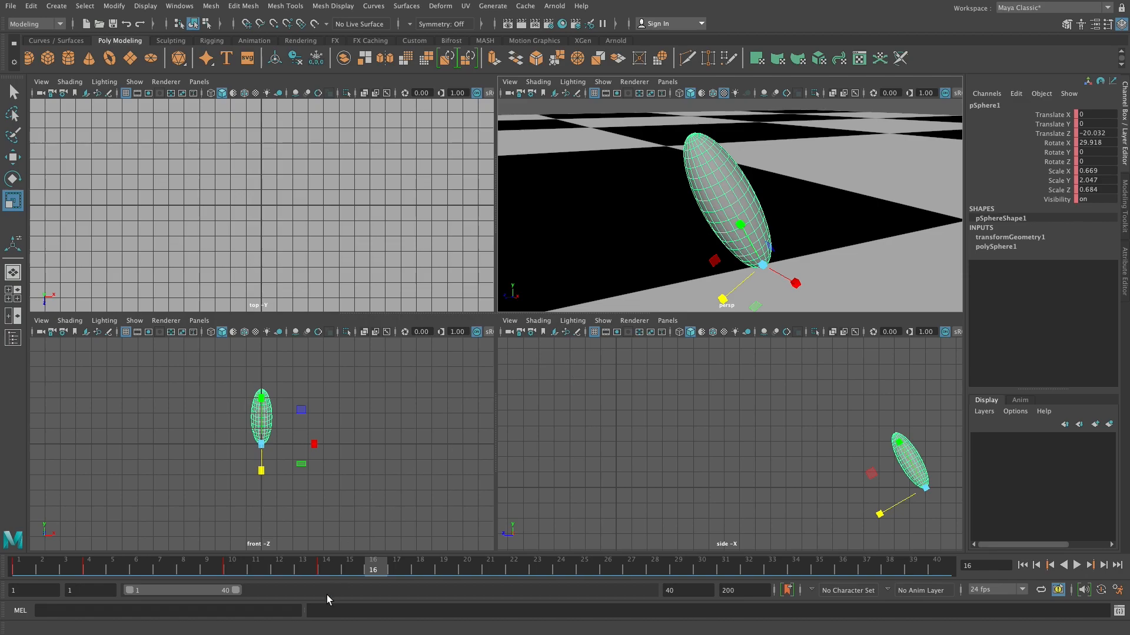
drag(339, 564, 365, 562)
drag(21, 566, 192, 567)
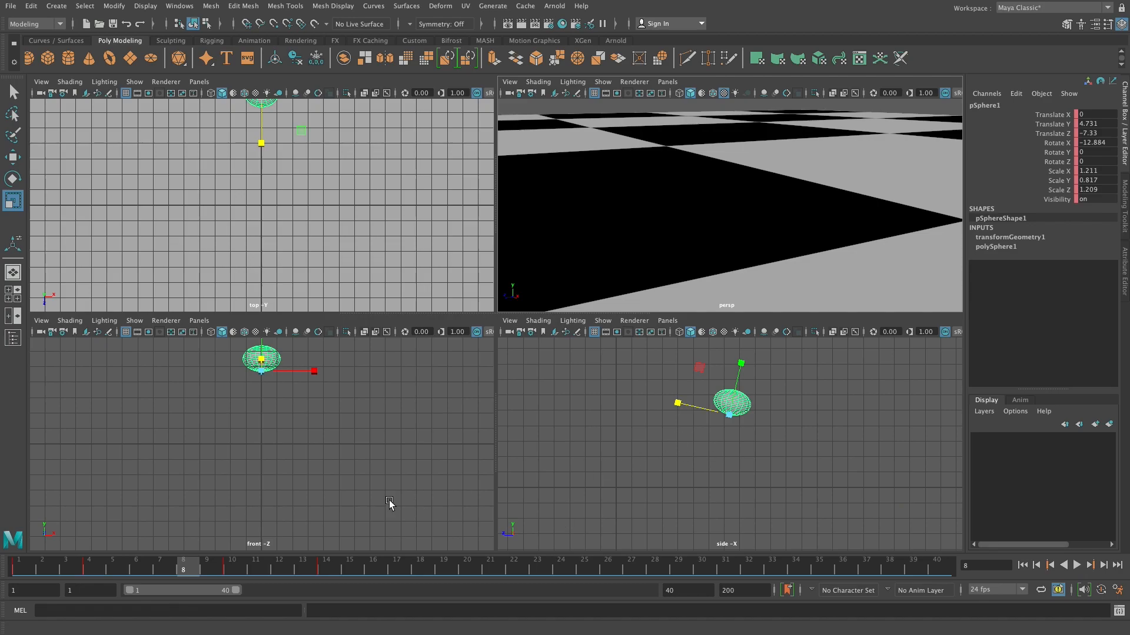
click(329, 570)
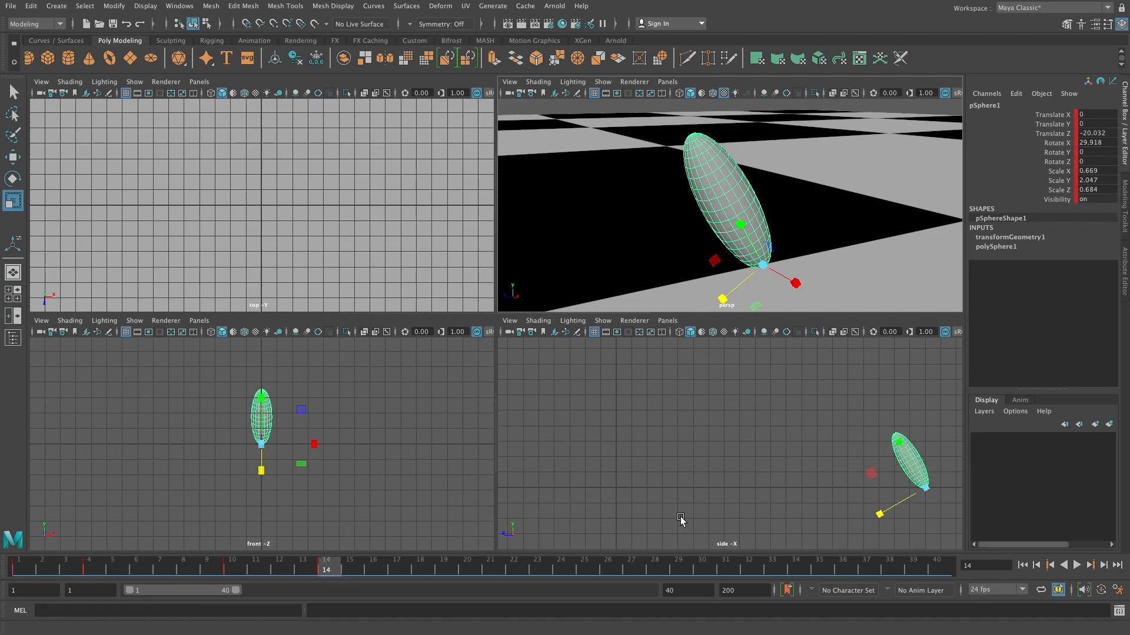
alt+middle_drag(708, 506, 530, 500)
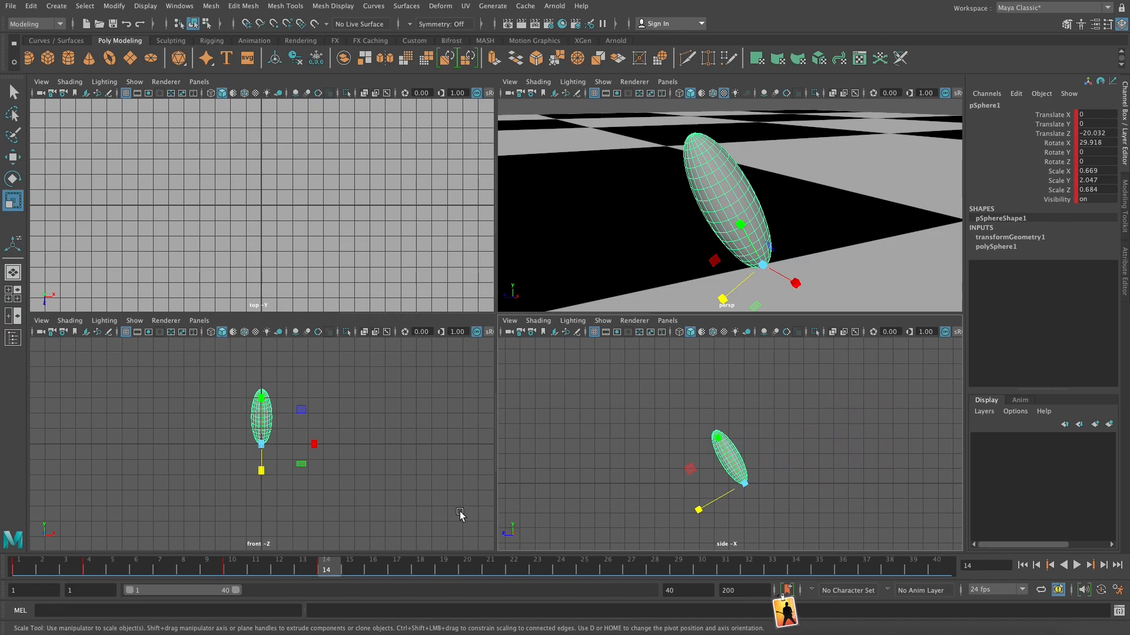
Step: At frame 16, squash the sphere to Scale X 1.434, Y 0.647 and Z 1.307, tilt it to Rotate X -18.057, and key the pose
click(373, 569)
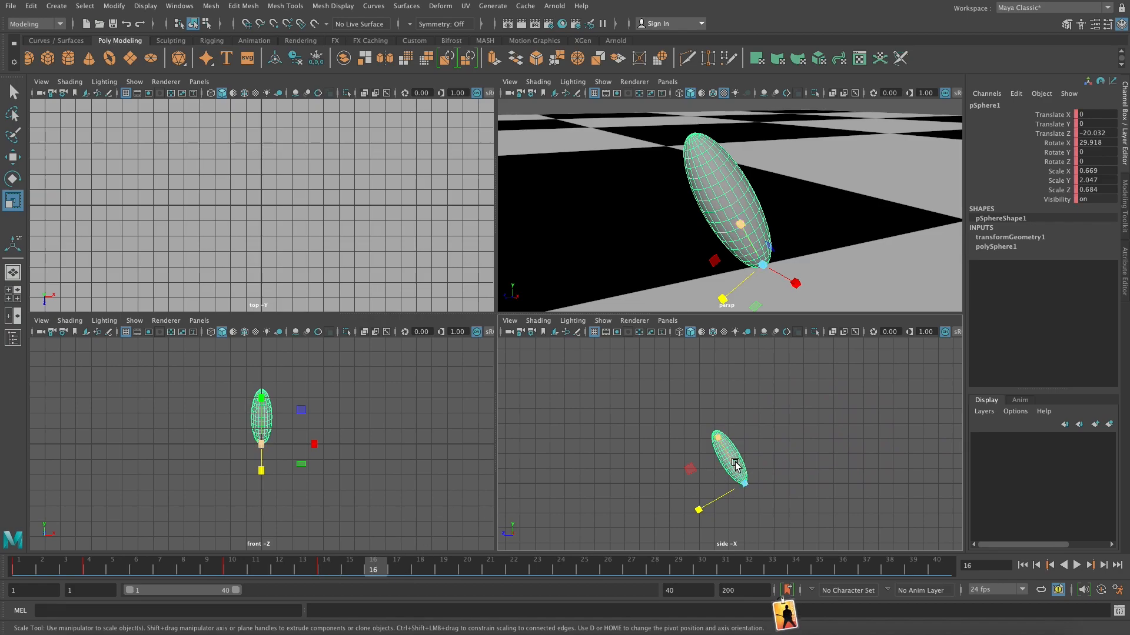
drag(719, 435, 738, 465)
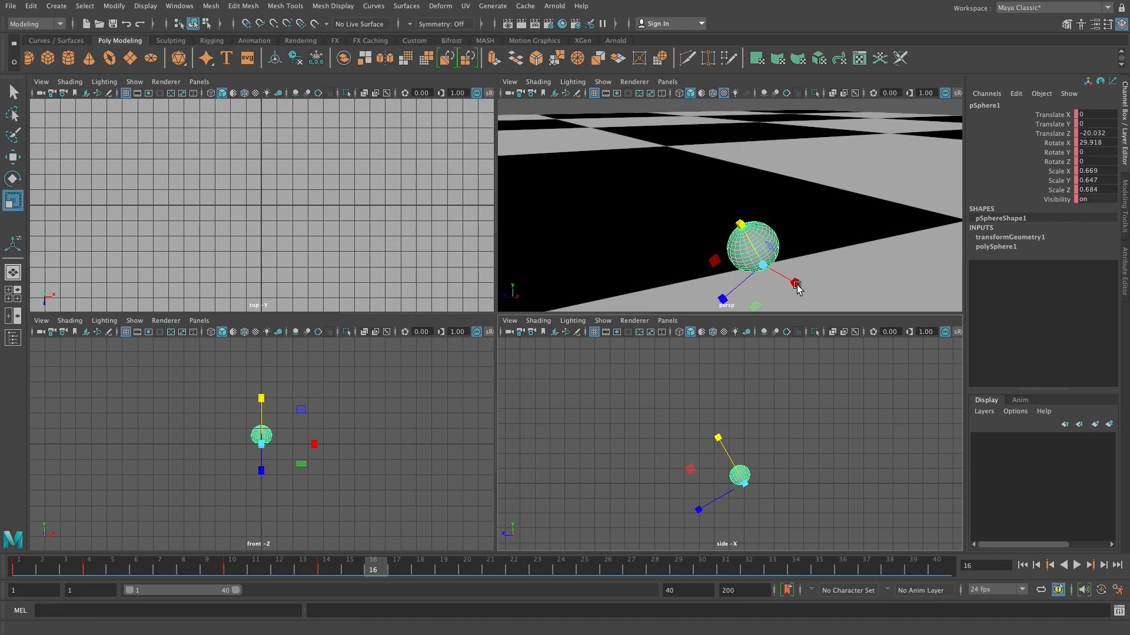
drag(801, 285, 677, 312)
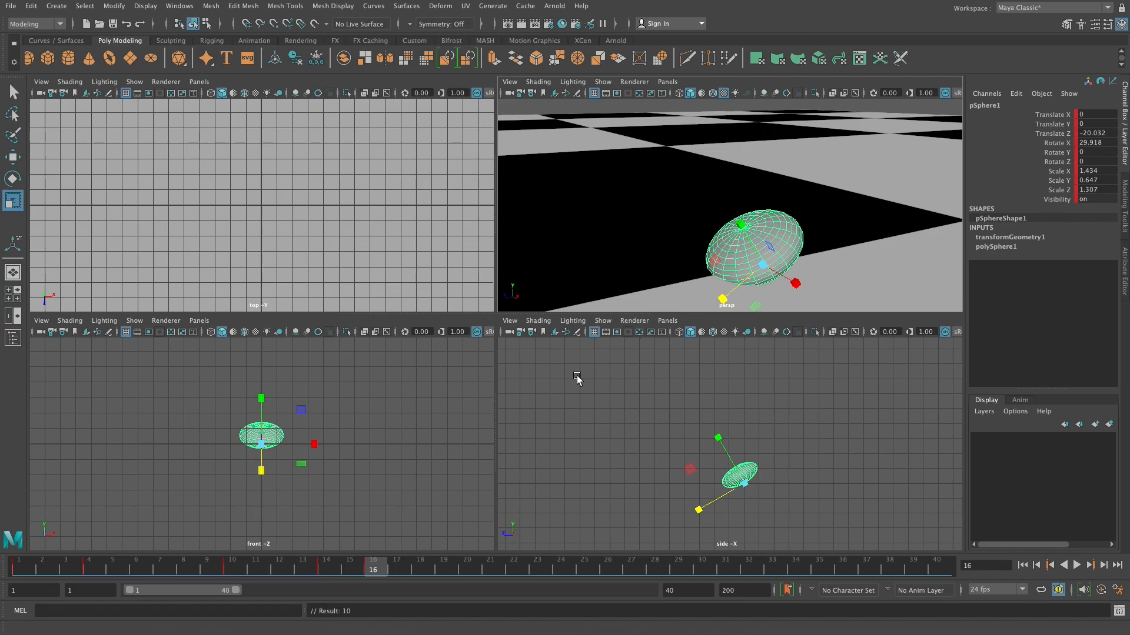
key(e)
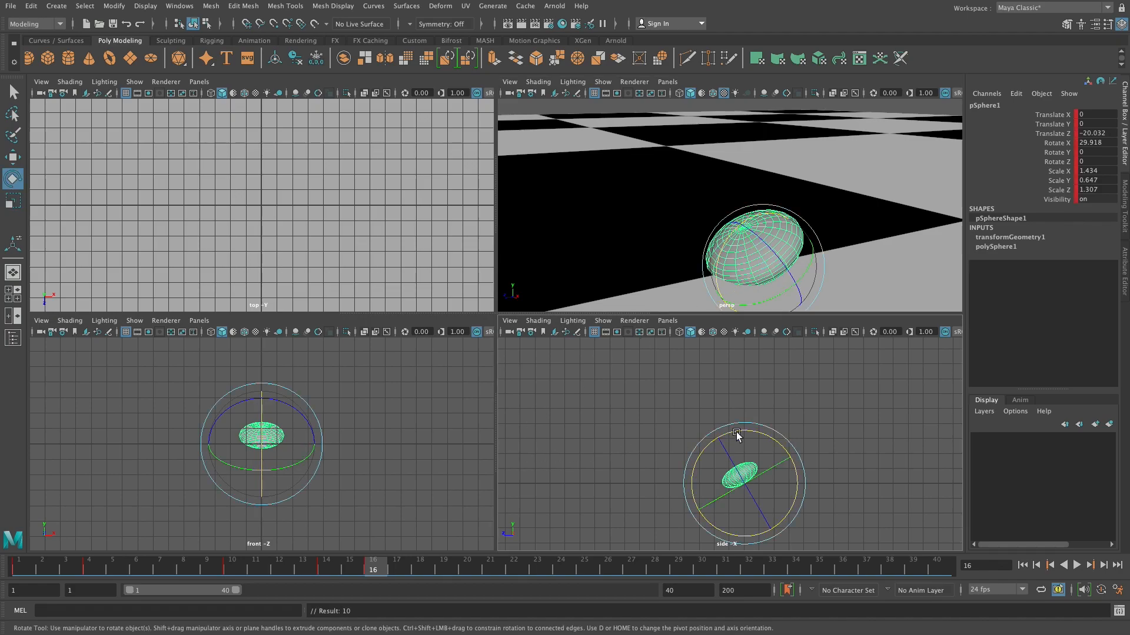
drag(740, 431, 779, 446)
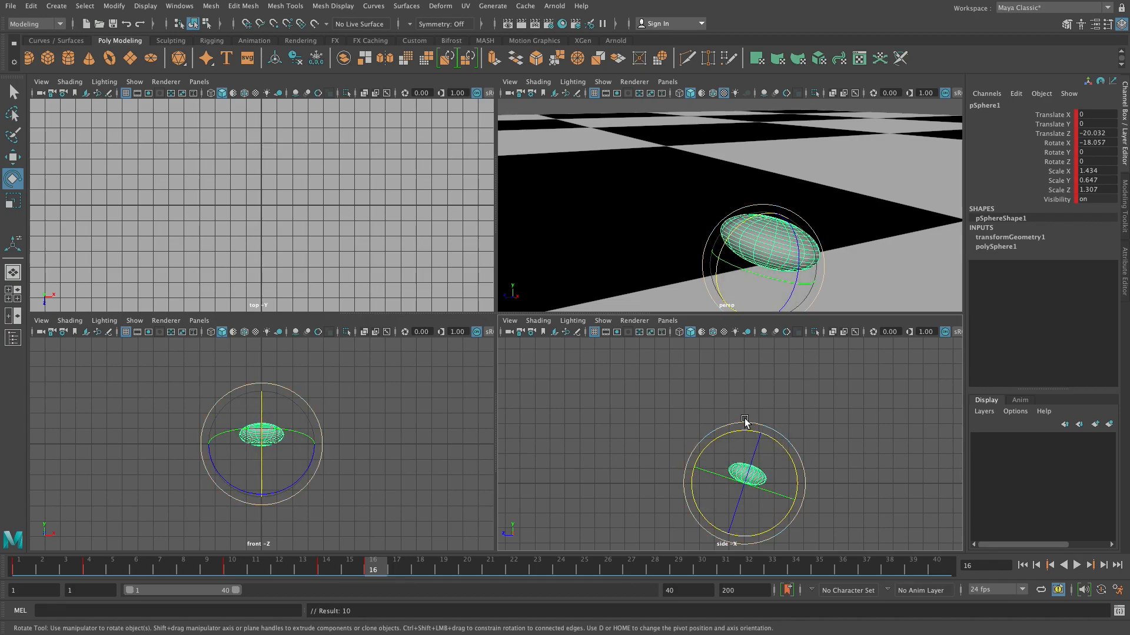
Step: Flatten the sphere further at frame 16 to Scale Y 0.456 with Scale X 1.977 and Scale Z 1.743, and key the pose
key(r)
drag(760, 434, 756, 449)
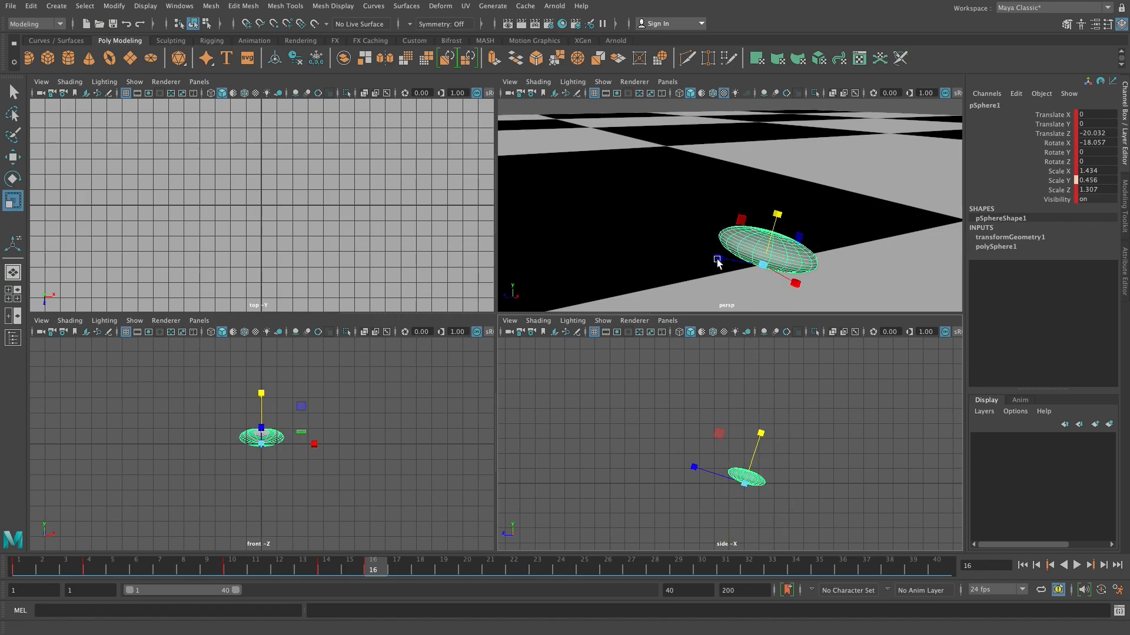
drag(717, 262, 701, 257)
mouse_move(794, 283)
mouse_down()
mouse_move(862, 290)
mouse_move(802, 290)
mouse_up()
key(s)
Step: At frame 18, stretch the sphere to Scale Y 1.476 with Scale X 0.863 and Scale Z 0.669, and key the pose
click(424, 568)
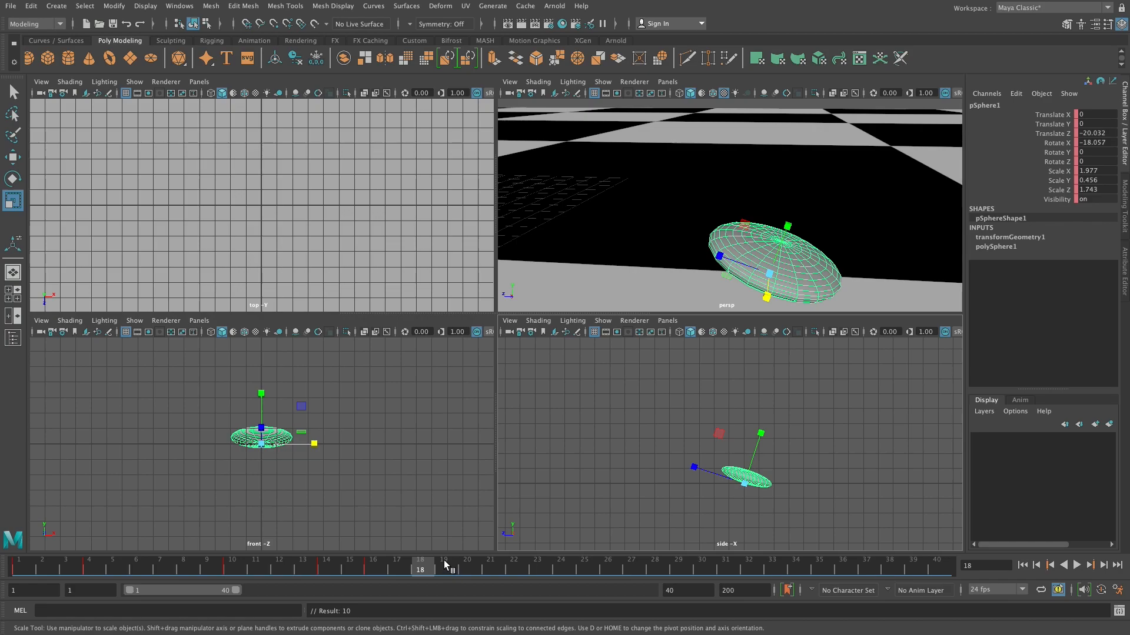
key(e)
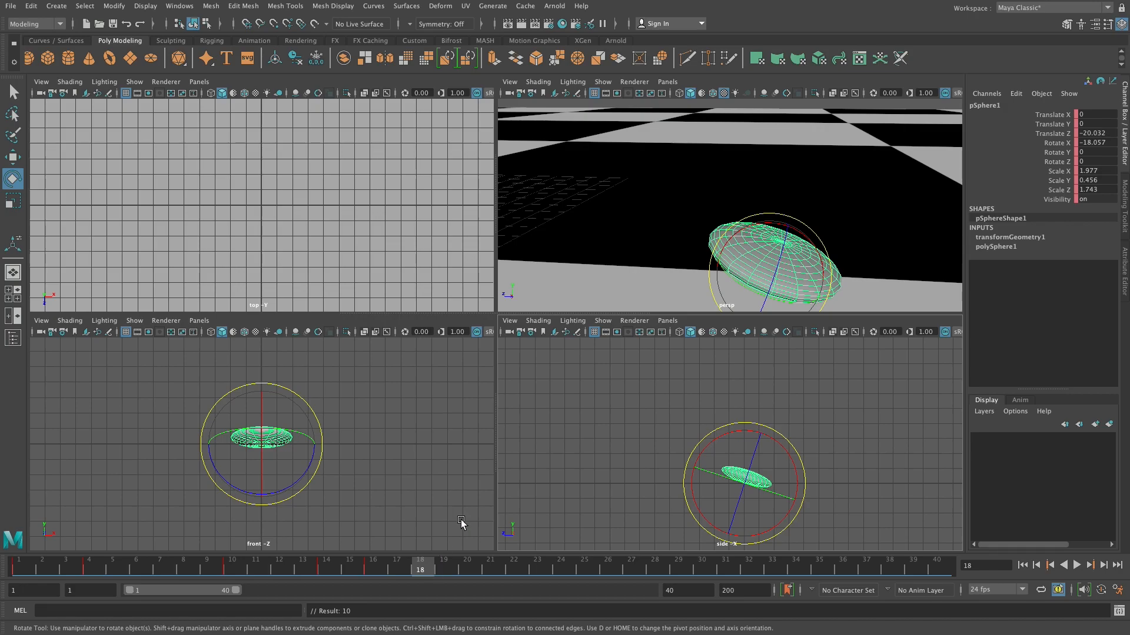
key(r)
key(e)
key(r)
mouse_move(767, 297)
mouse_down()
mouse_move(772, 267)
mouse_move(727, 261)
mouse_move(751, 269)
mouse_move(767, 295)
mouse_up()
drag(789, 224, 864, 121)
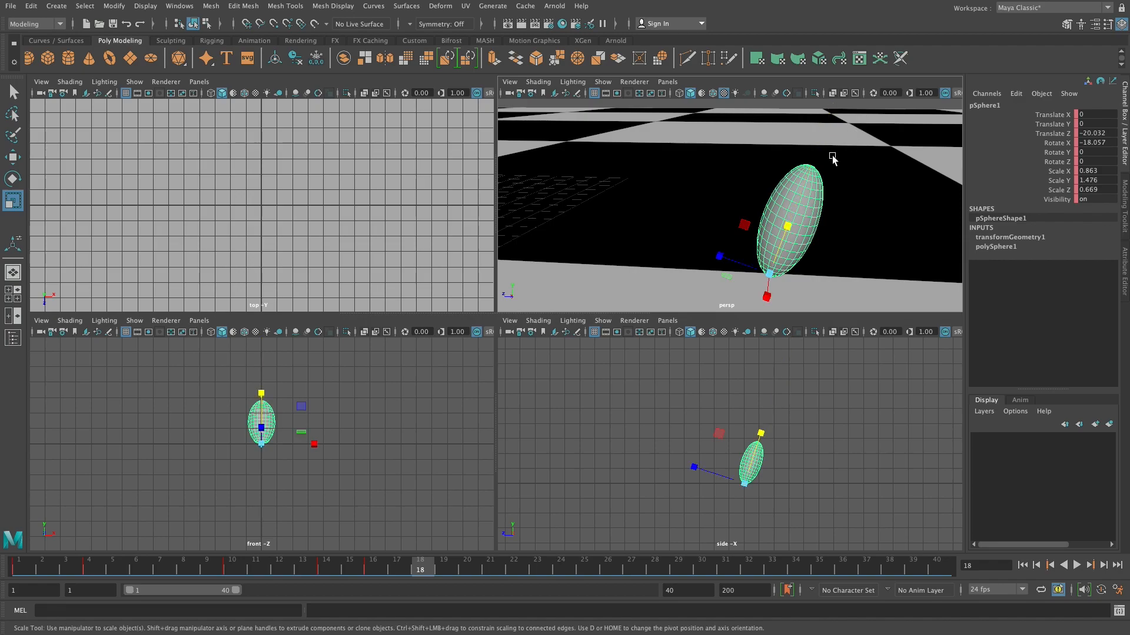
key(s)
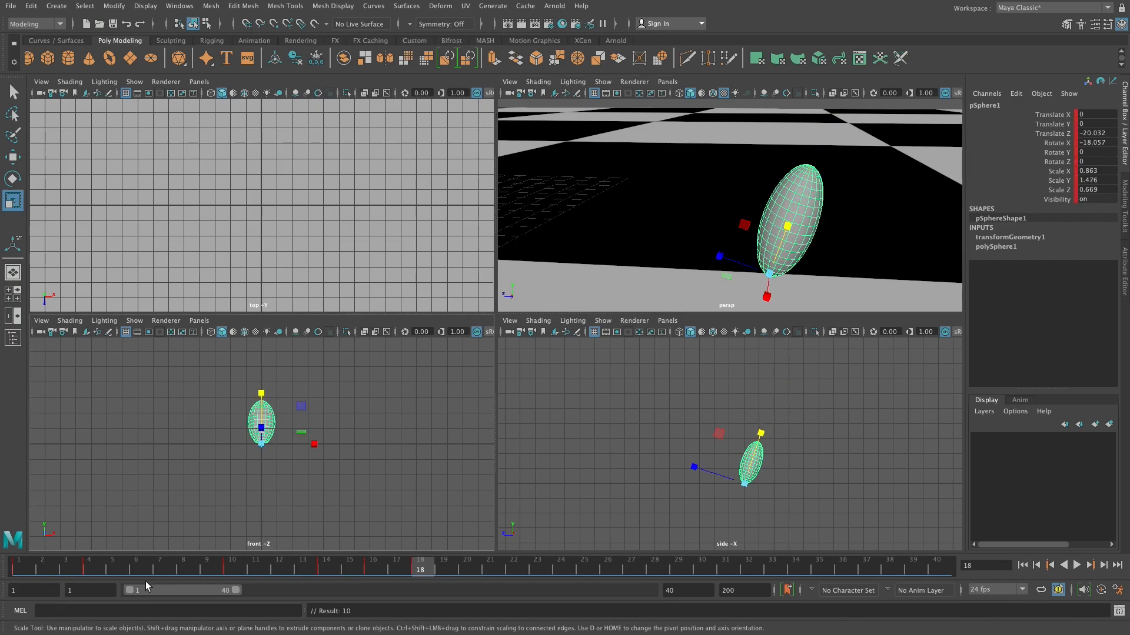
Step: Scrub the timeline to review the keyed jump, ending at frame 24
drag(93, 567, 232, 566)
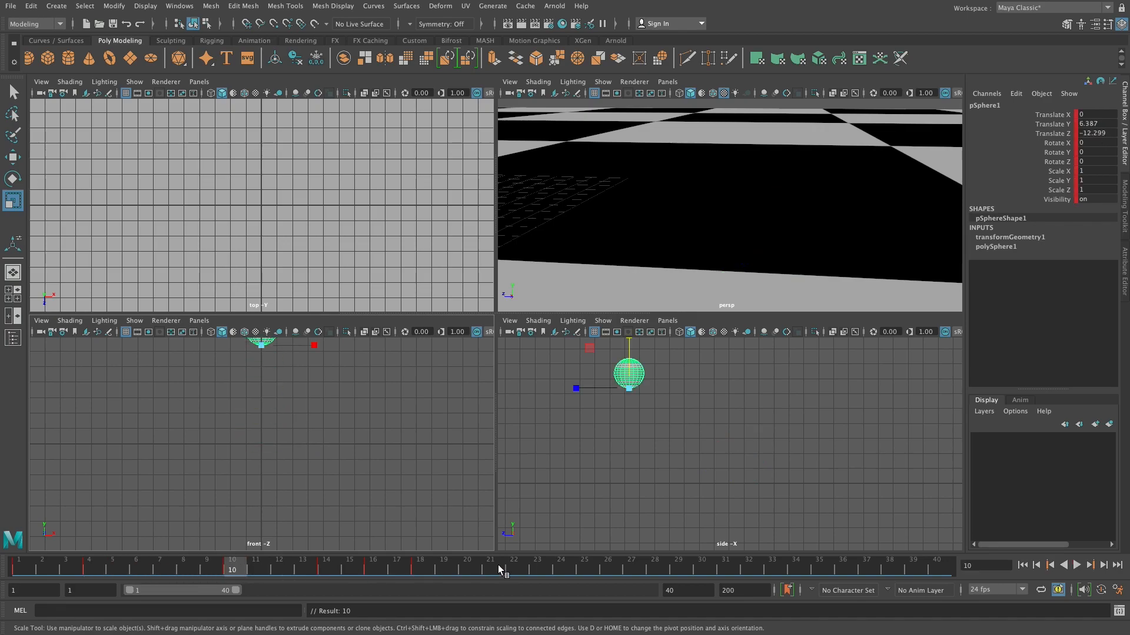
drag(427, 562, 560, 568)
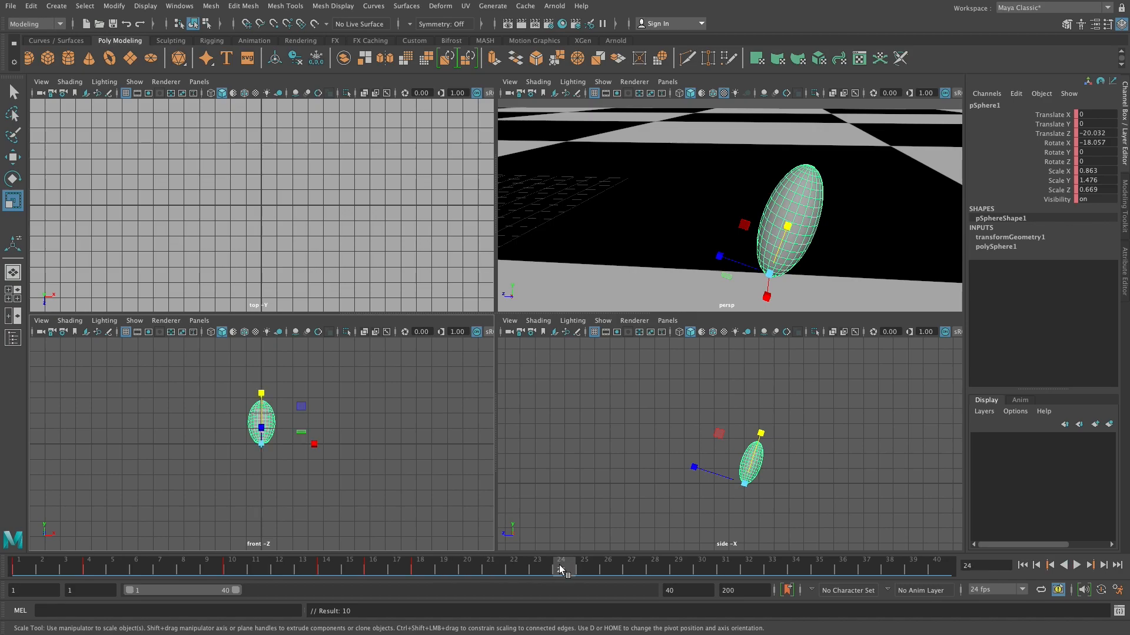
Step: At frame 24, move the sphere up and forward in the side view to Translate Y 7.412 and Translate Z -30.44
alt+middle_drag(843, 428, 654, 469)
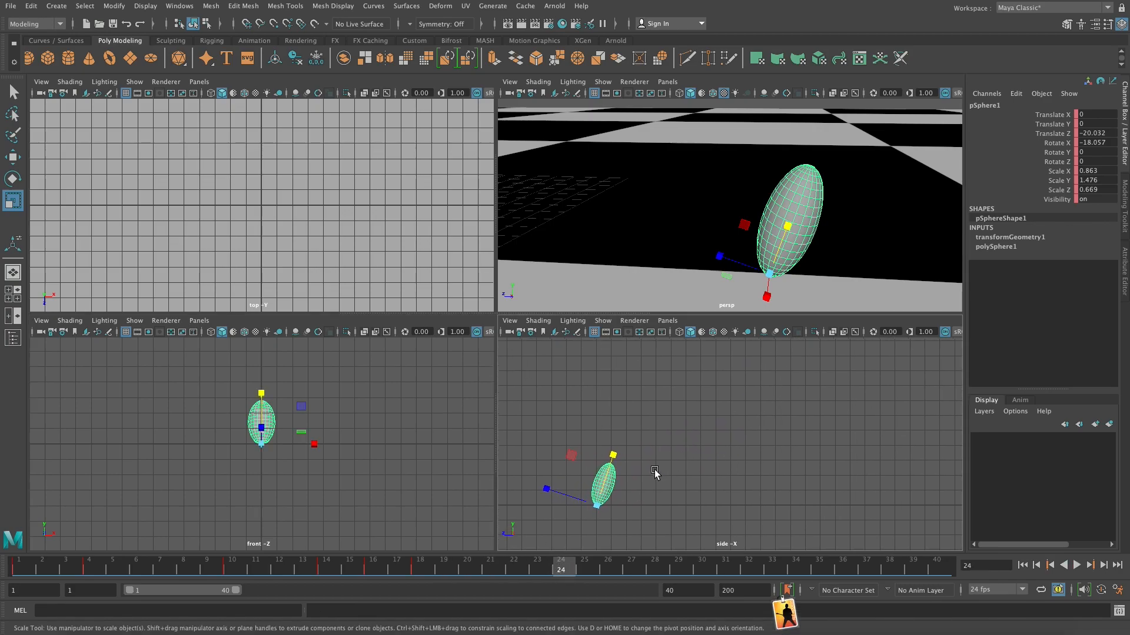
key(w)
drag(596, 505, 752, 394)
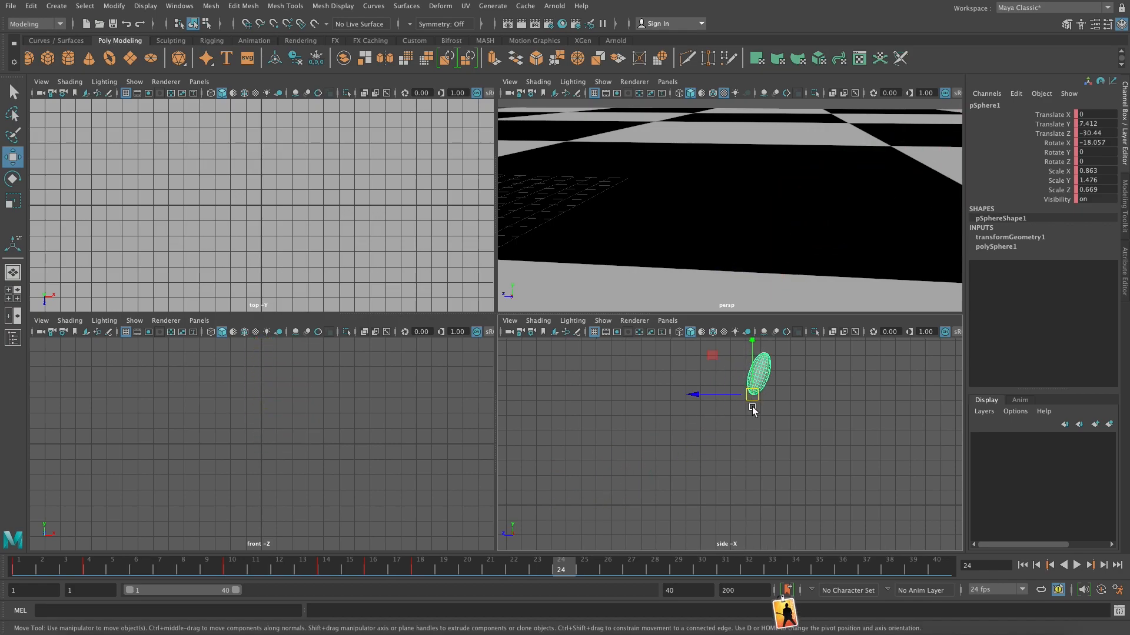
Step: Reset the sphere's Scale X, Y and Z to 1 at frame 24 and key the airborne pose
drag(1099, 170, 1084, 198)
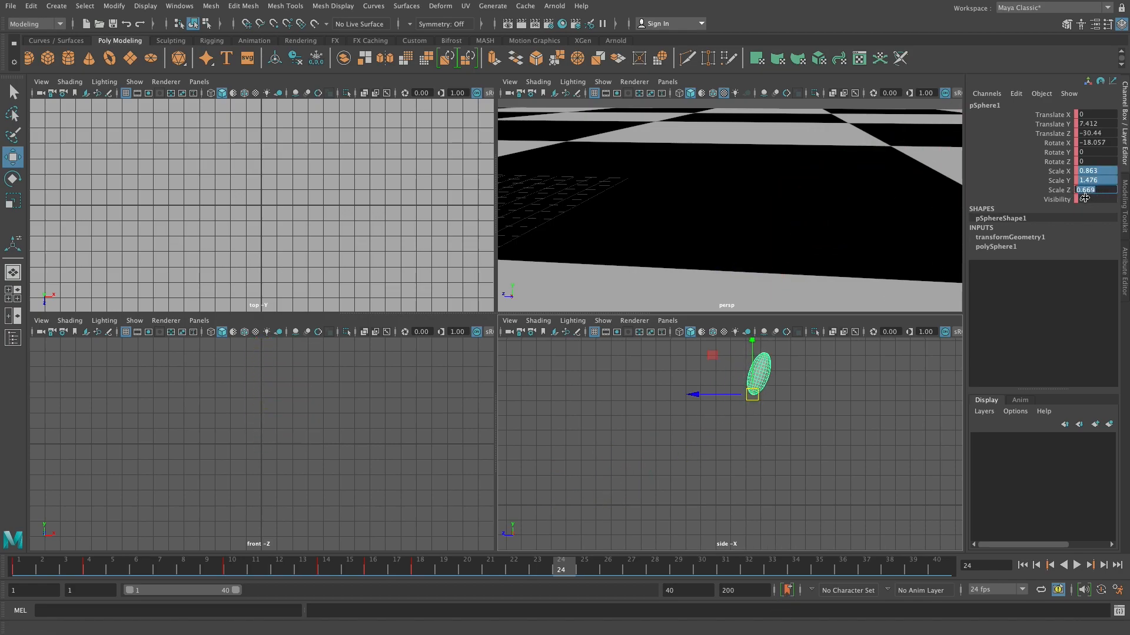
text(1)
key(Return)
click(786, 390)
click(765, 382)
key(s)
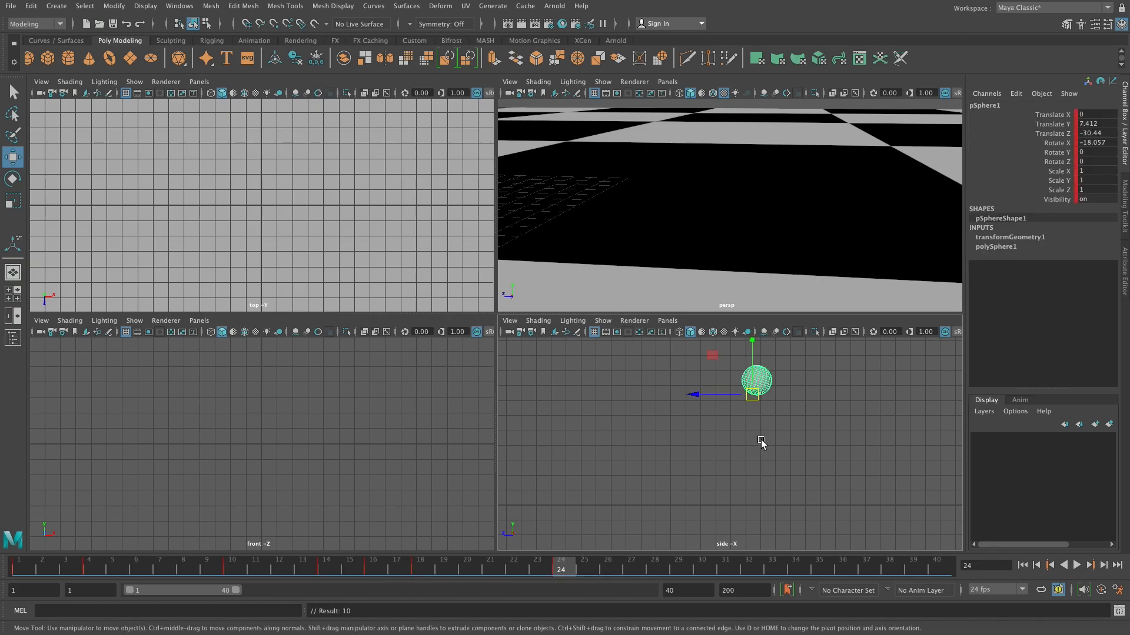
Step: At frame 28, bring the sphere down to the ground at Translate Z -38.973 and tilt it to Rotate X 22.259
mouse_move(561, 566)
mouse_down()
mouse_move(370, 567)
mouse_move(270, 545)
mouse_move(552, 549)
mouse_up()
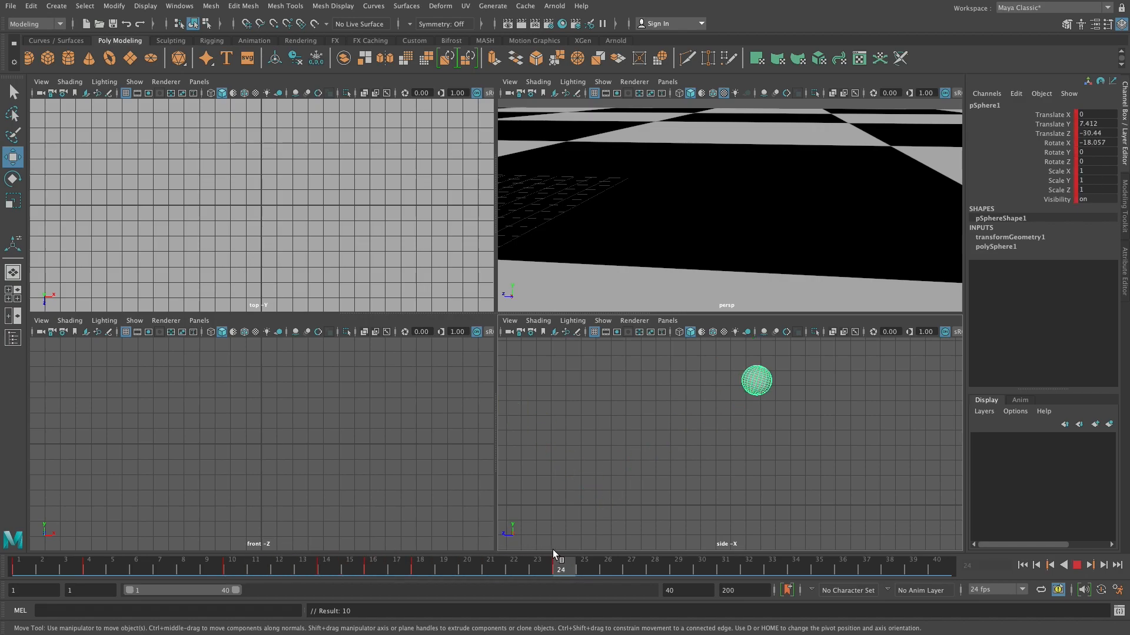
click(588, 566)
key(e)
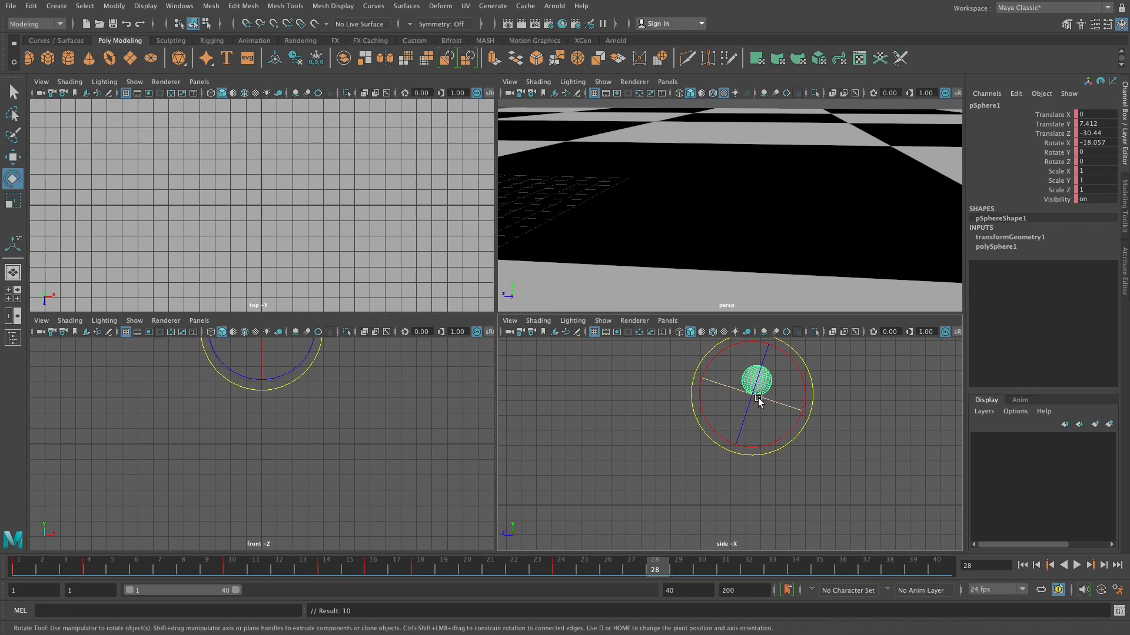
key(w)
drag(758, 401, 877, 500)
key(e)
drag(868, 455, 834, 476)
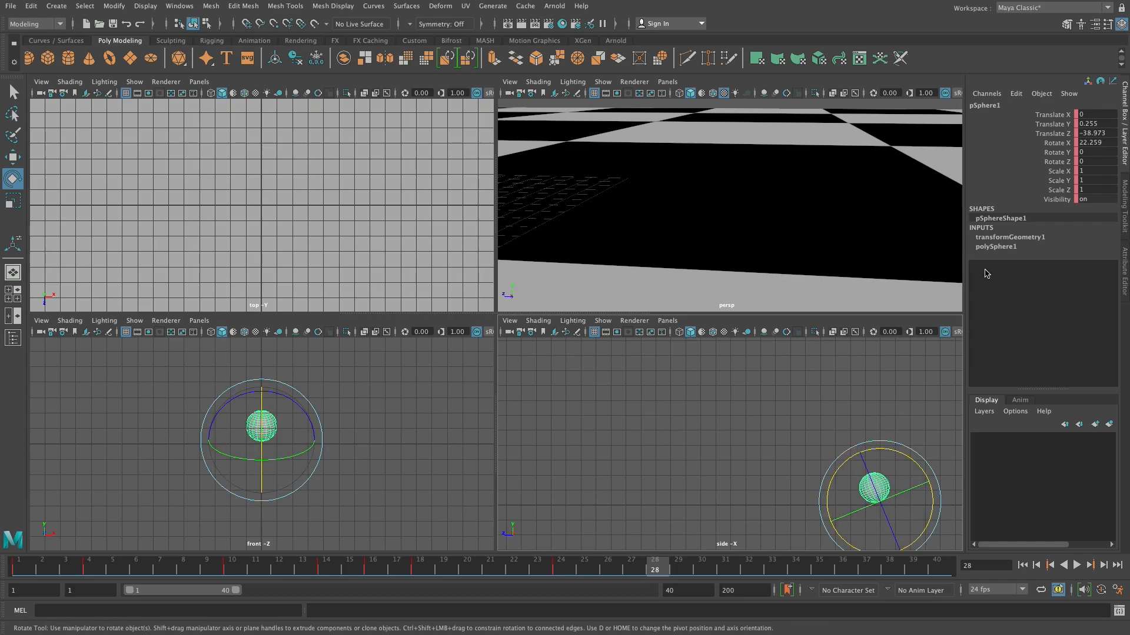
Step: Set the sphere's Translate Y to 0 at frame 28 and key the landing pose
double_click(1098, 125)
key(Return)
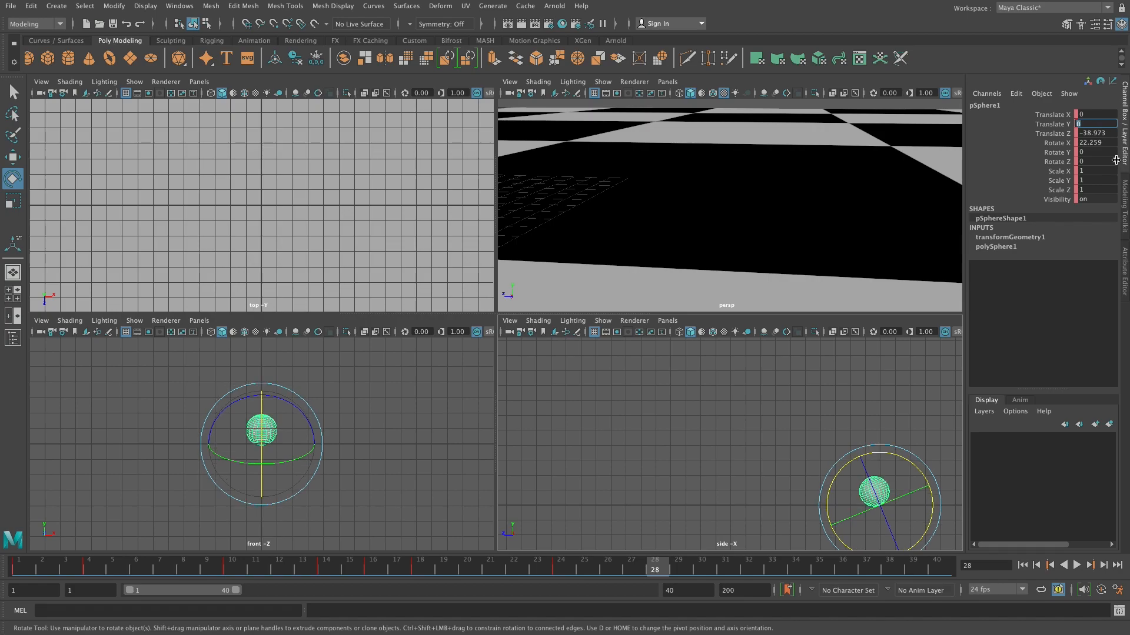
click(886, 398)
click(876, 495)
key(s)
click(888, 441)
click(873, 492)
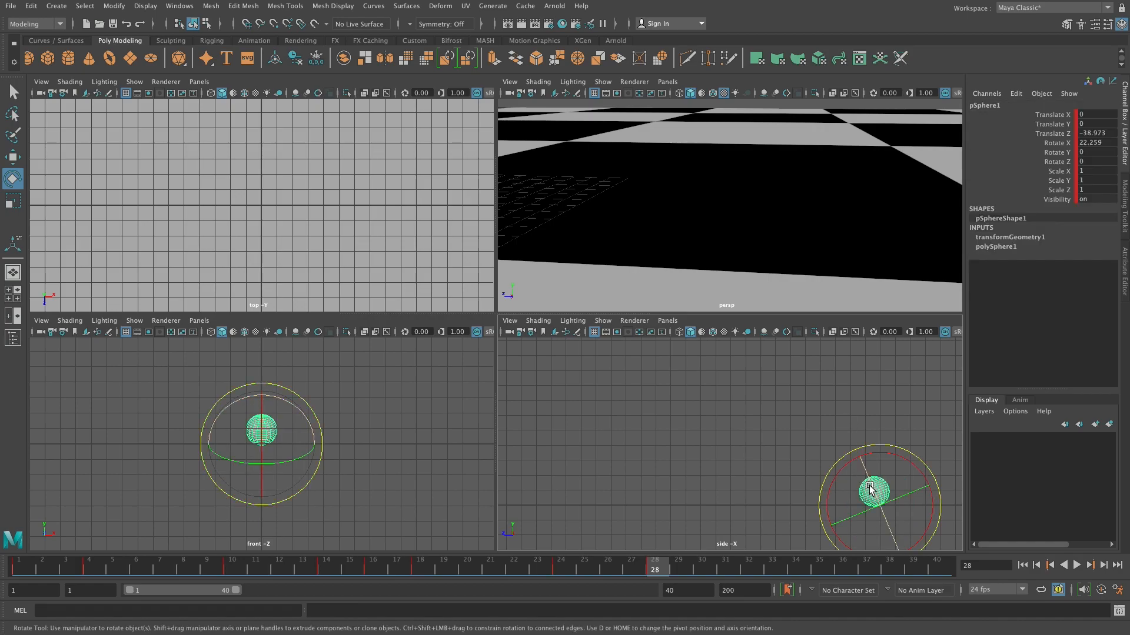
Step: Stretch the sphere at frame 28 to Scale Y 2.359 with Scale X 0.593 and Scale Z 0.721, and key the pose
key(r)
drag(859, 457, 830, 386)
key(space)
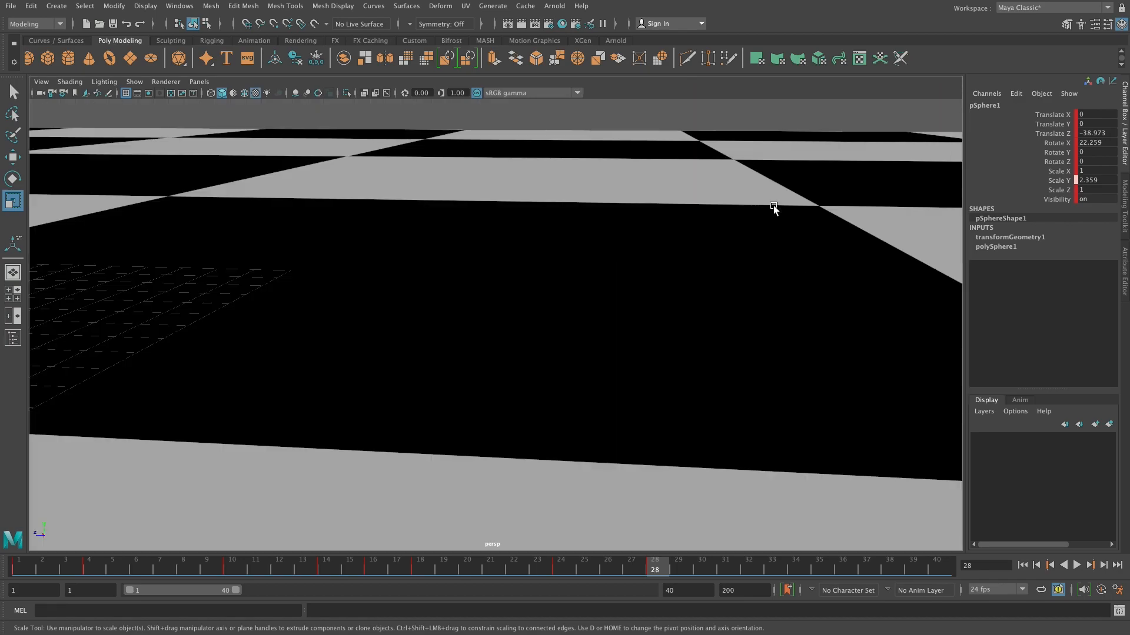
key(f)
alt+drag(582, 315, 652, 307)
alt+middle_drag(734, 316, 2, 265)
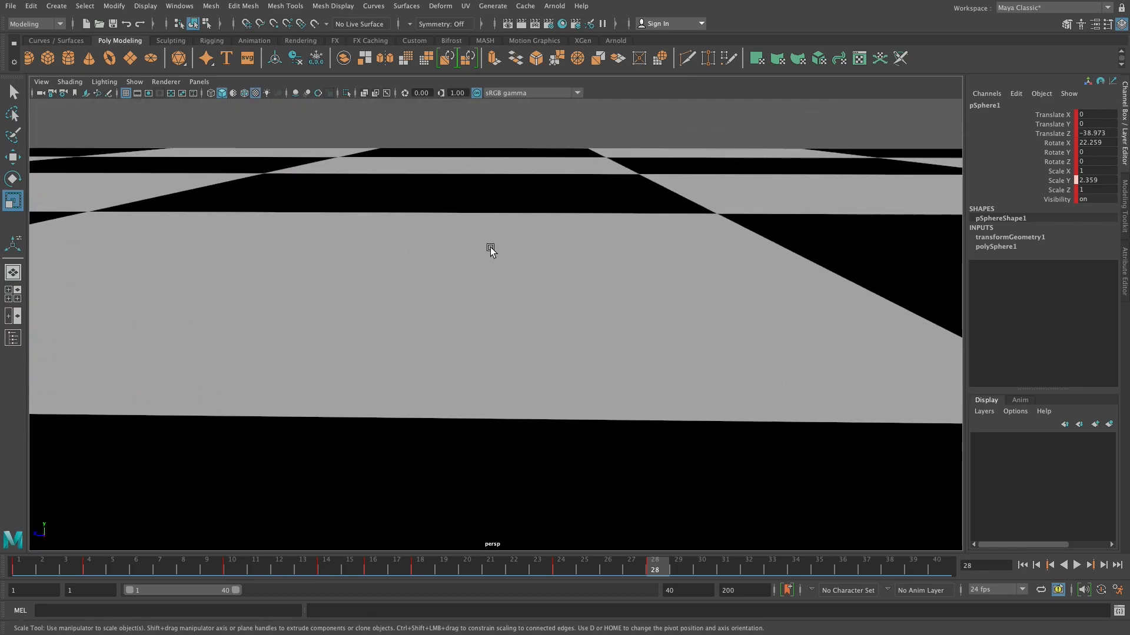
mouse_move(507, 283)
alt+right_down()
mouse_move(486, 267)
mouse_move(439, 278)
mouse_move(504, 278)
mouse_move(496, 266)
alt+right_up()
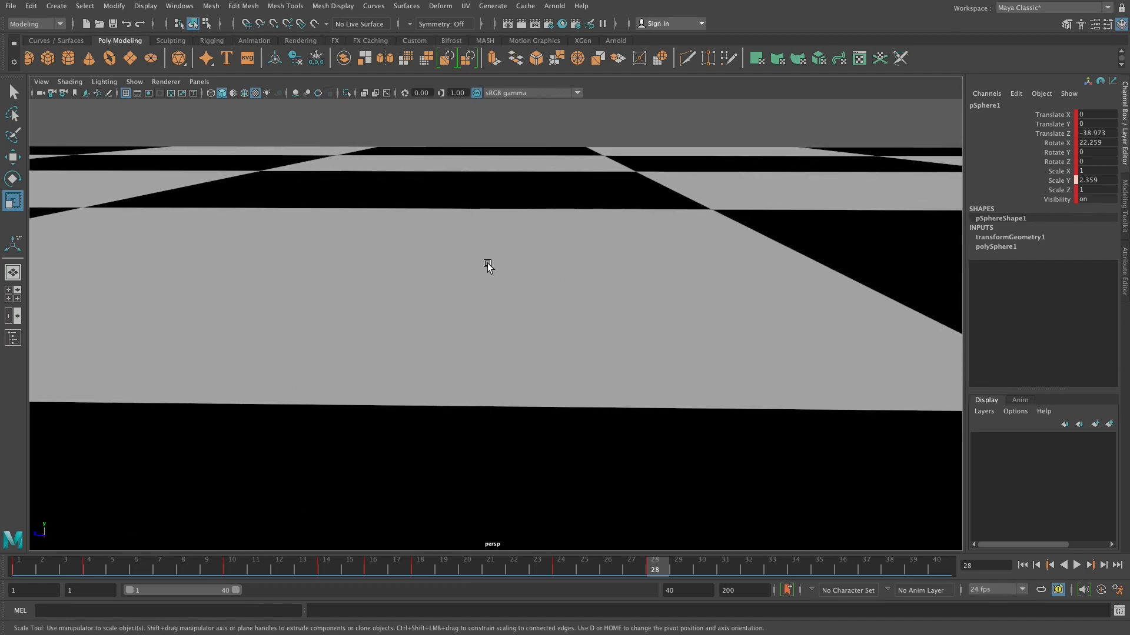
key(f)
alt+drag(453, 290, 519, 303)
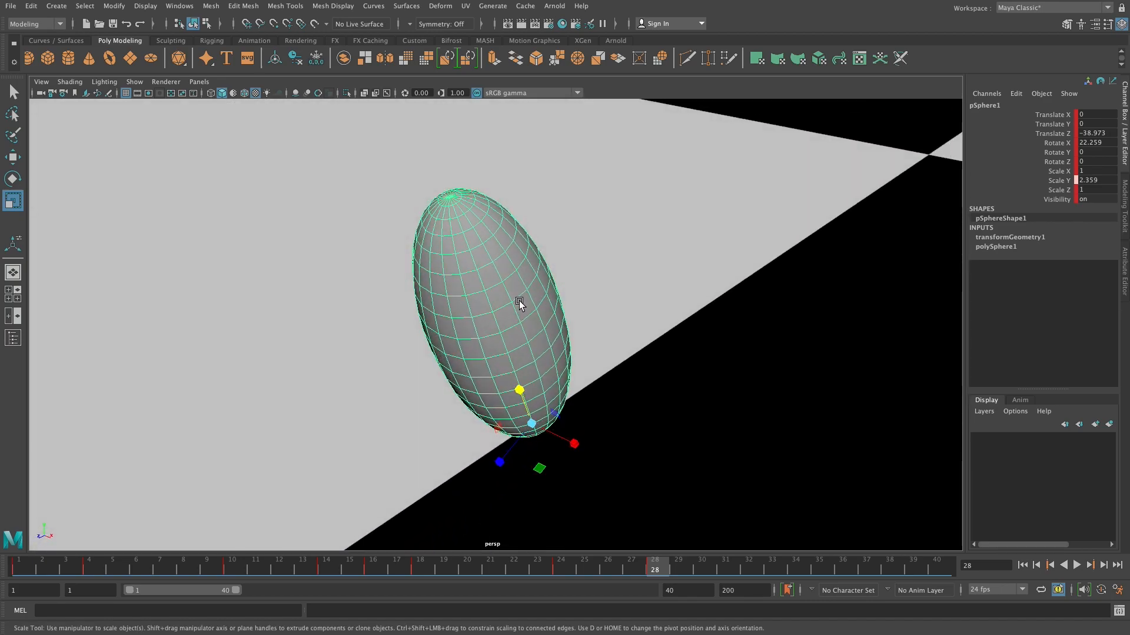
drag(574, 445, 554, 436)
drag(499, 460, 508, 447)
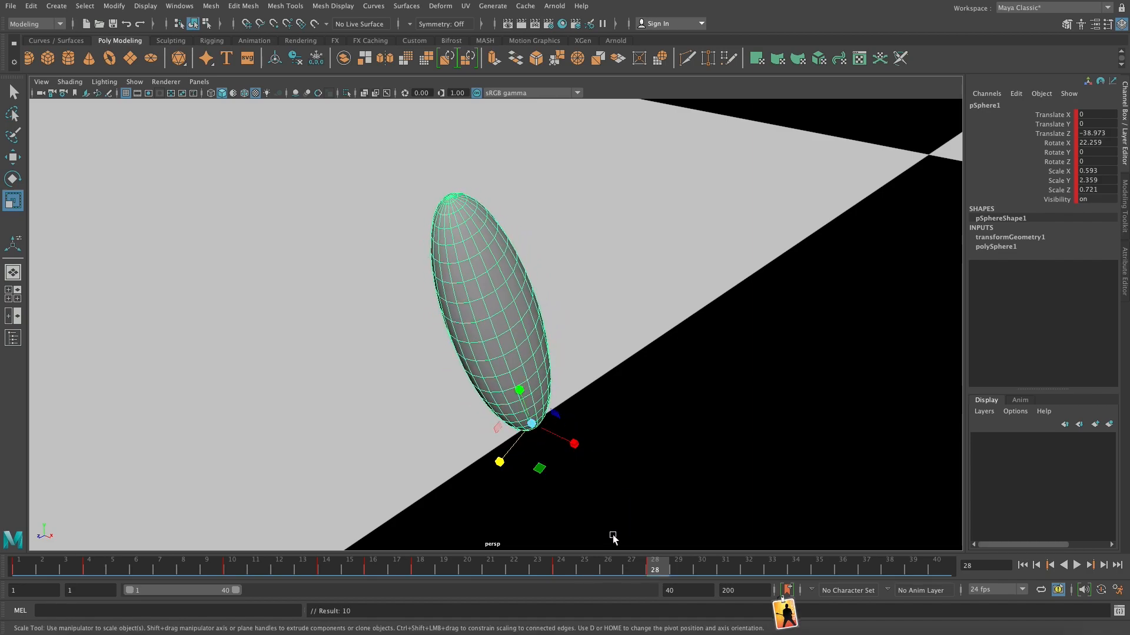
Step: Review the second jump's landing between frames 24 and 28, returning to frame 28 with the sphere selected
key(space)
drag(655, 565, 560, 570)
click(607, 506)
key(alt+v)
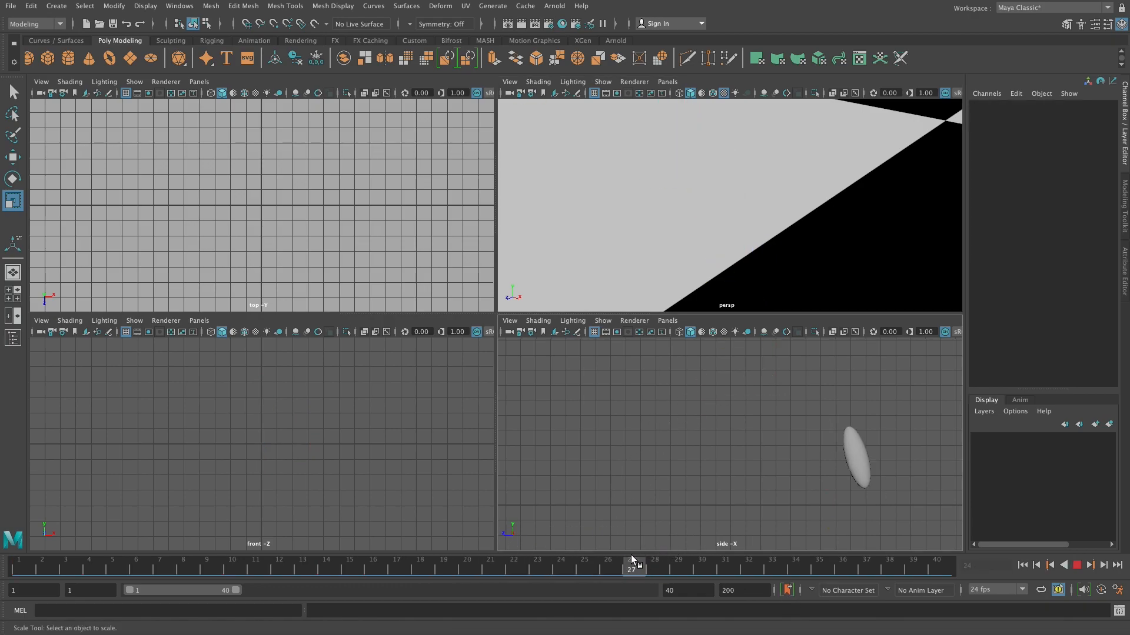
key(alt+v)
click(855, 469)
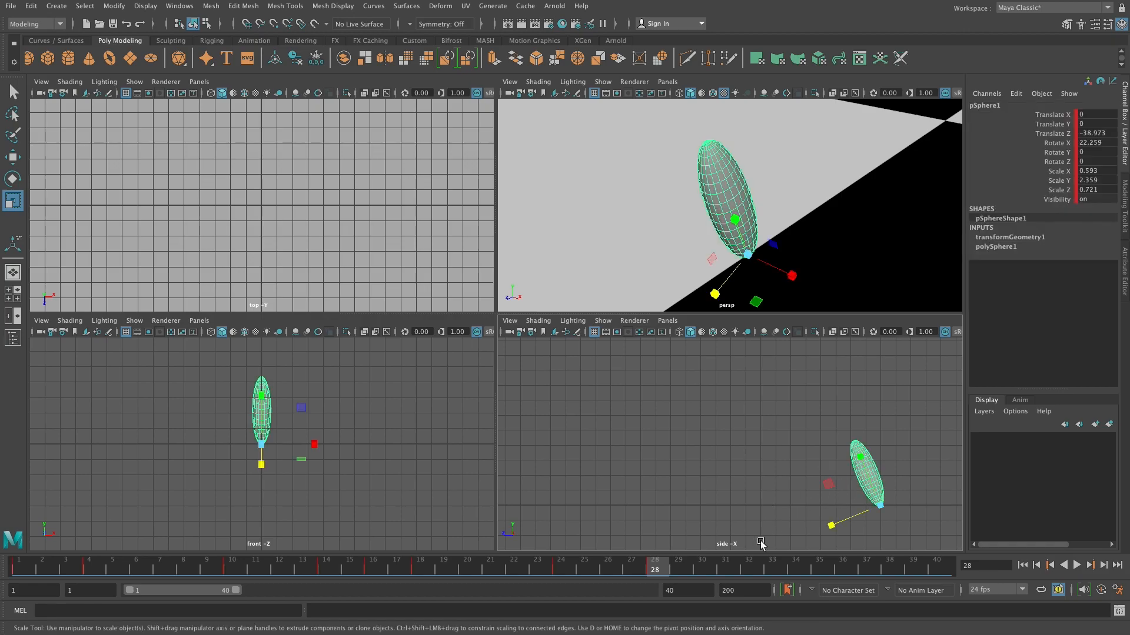
Step: At frame 30, squash the sphere to Scale Y 0.644 with Scale X 2.058 and Scale Z 1.786, and key the pose
drag(662, 566, 703, 566)
drag(735, 220, 888, 293)
drag(714, 293, 687, 330)
drag(801, 276, 812, 282)
drag(715, 295, 705, 303)
key(s)
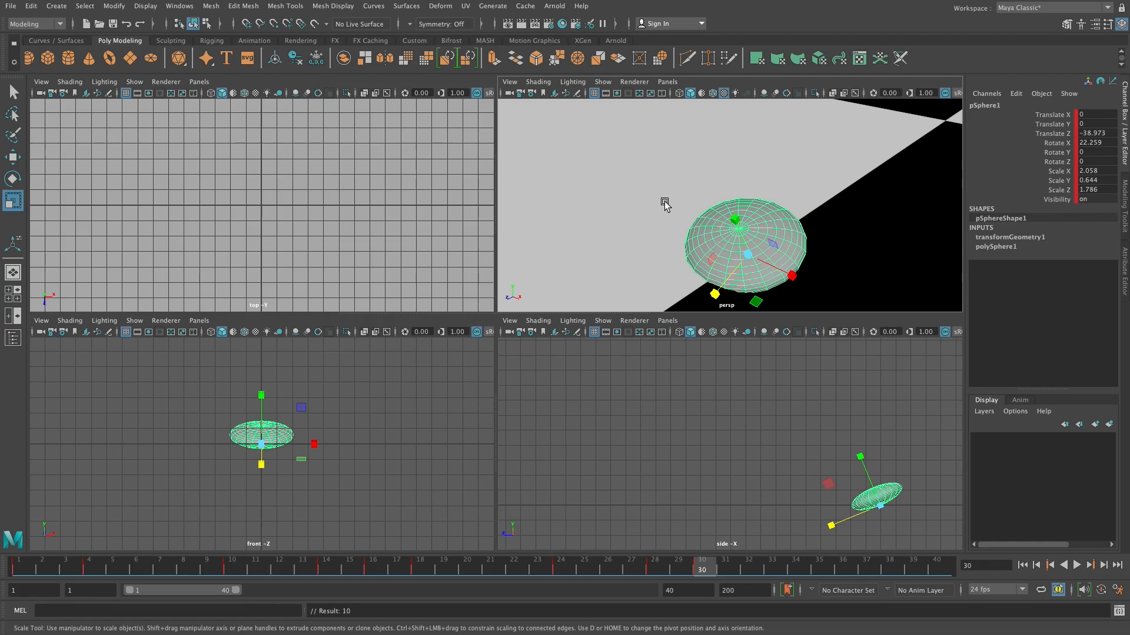
Step: Frame the checker ground from a wider perspective and play the whole animation
key(space)
alt+drag(641, 281, 626, 277)
scroll(562, 270, down, 10)
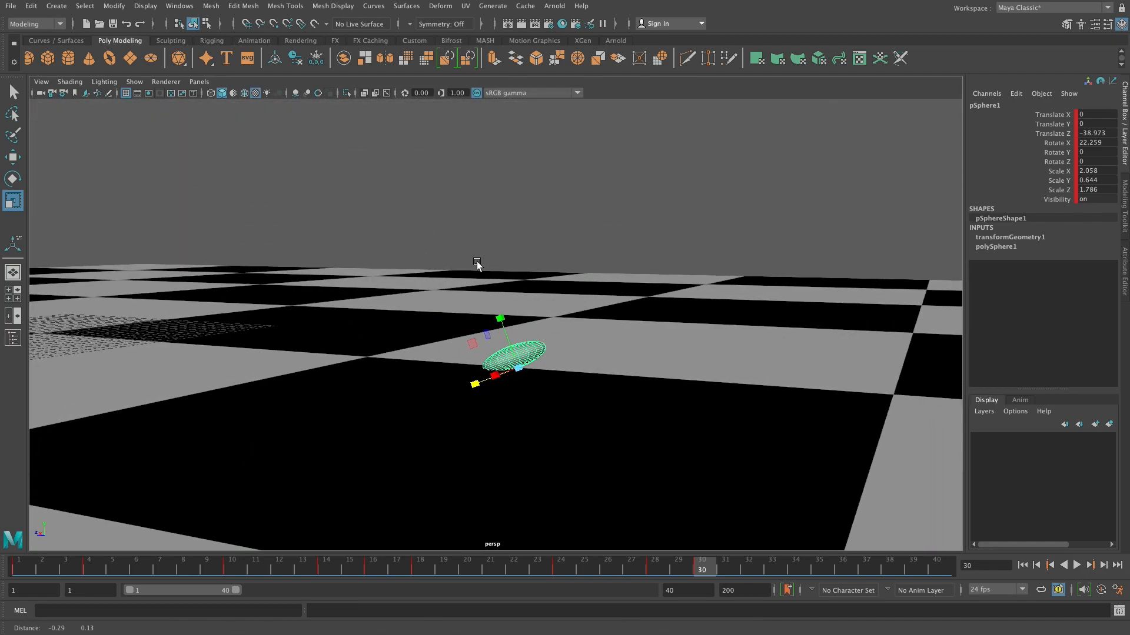
alt+middle_drag(477, 261, 593, 292)
click(1076, 565)
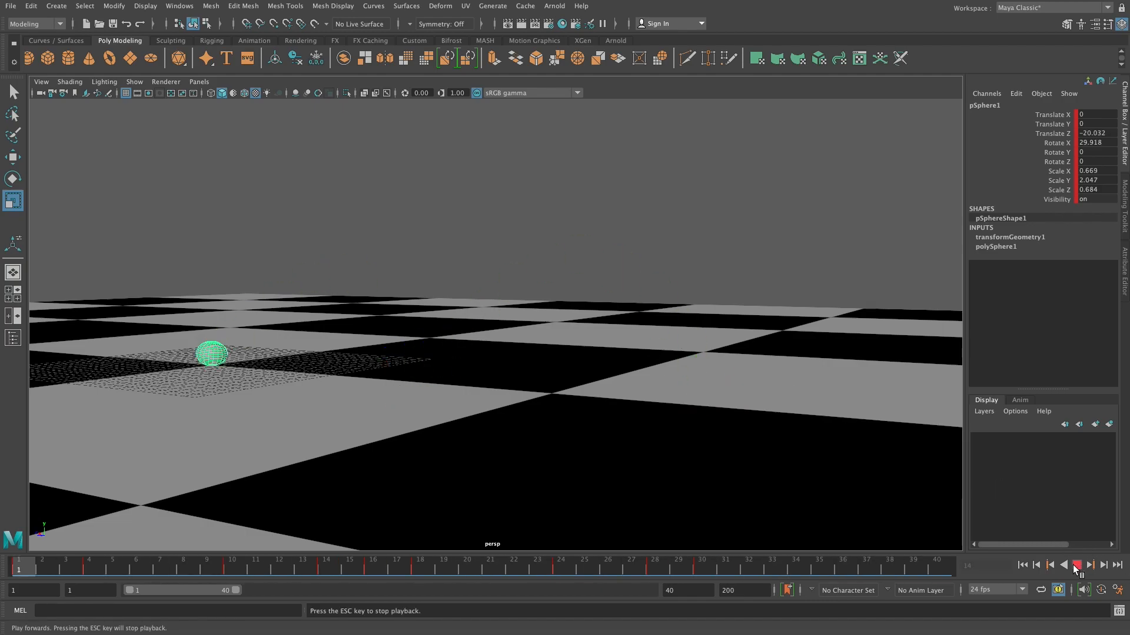
click(1076, 566)
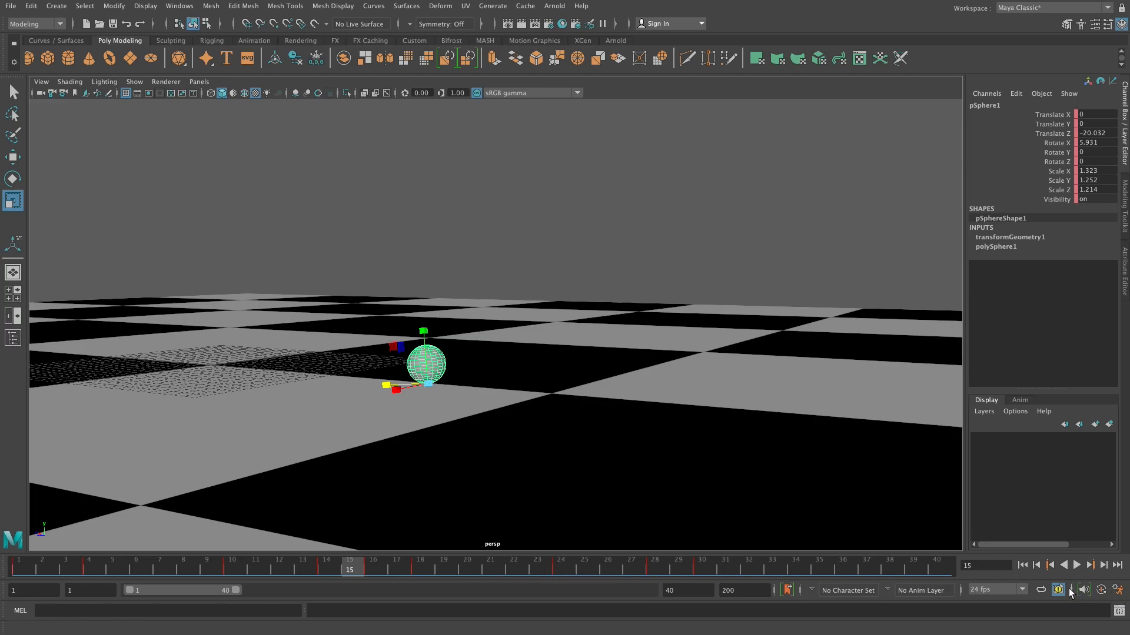
Step: Set the playback speed to 24 fps x 1 in the Time Slider preferences, save, and play the animation
click(1118, 591)
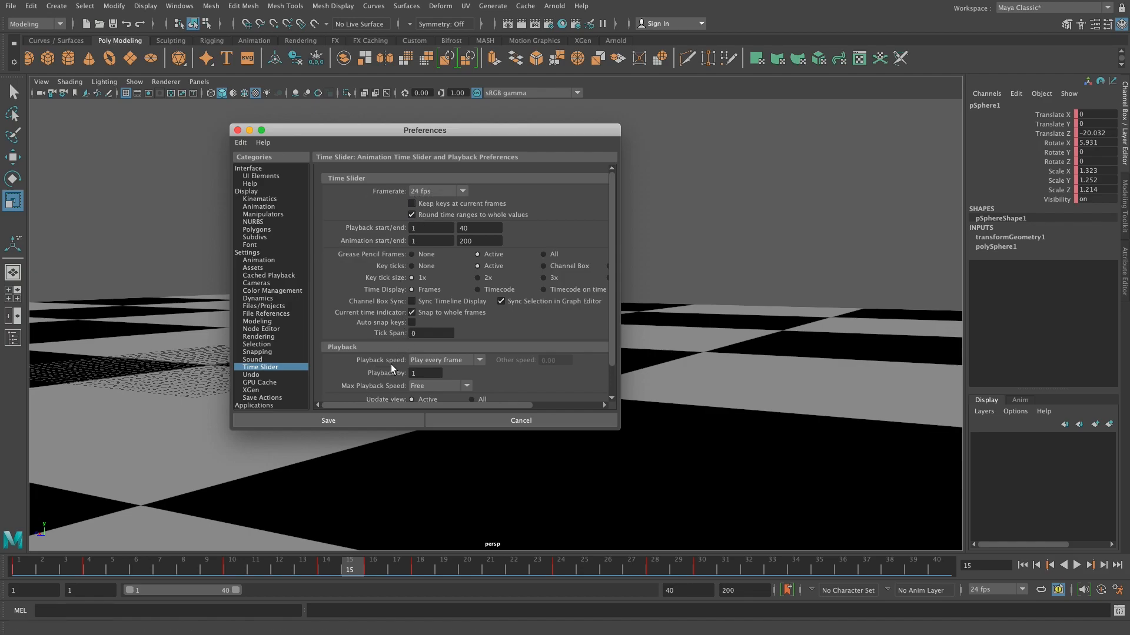
click(425, 361)
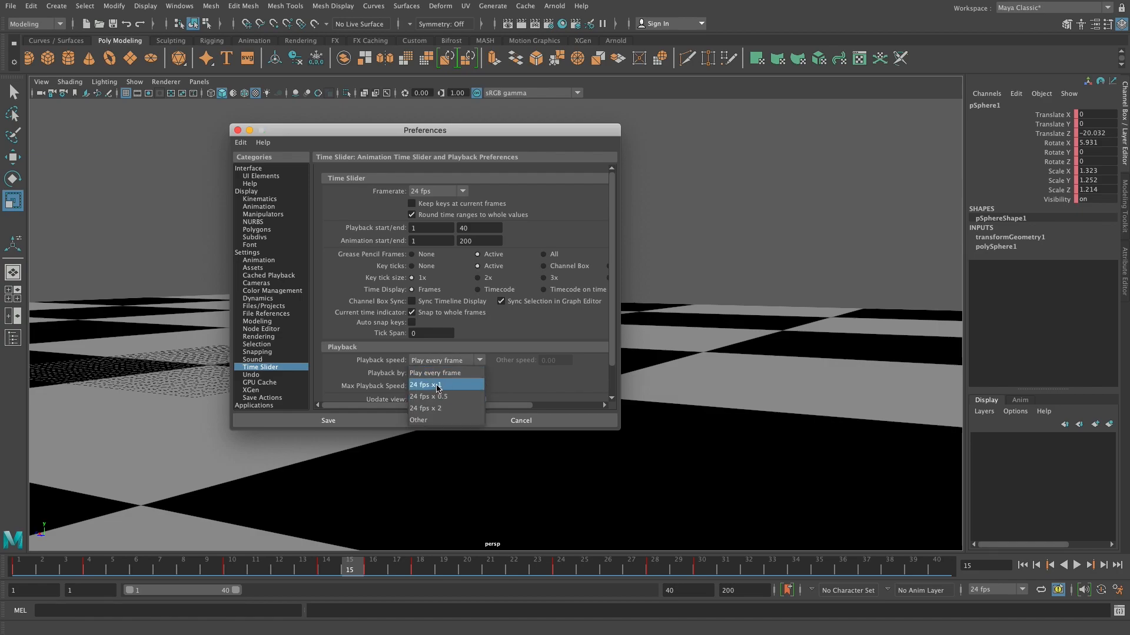
click(439, 386)
click(369, 419)
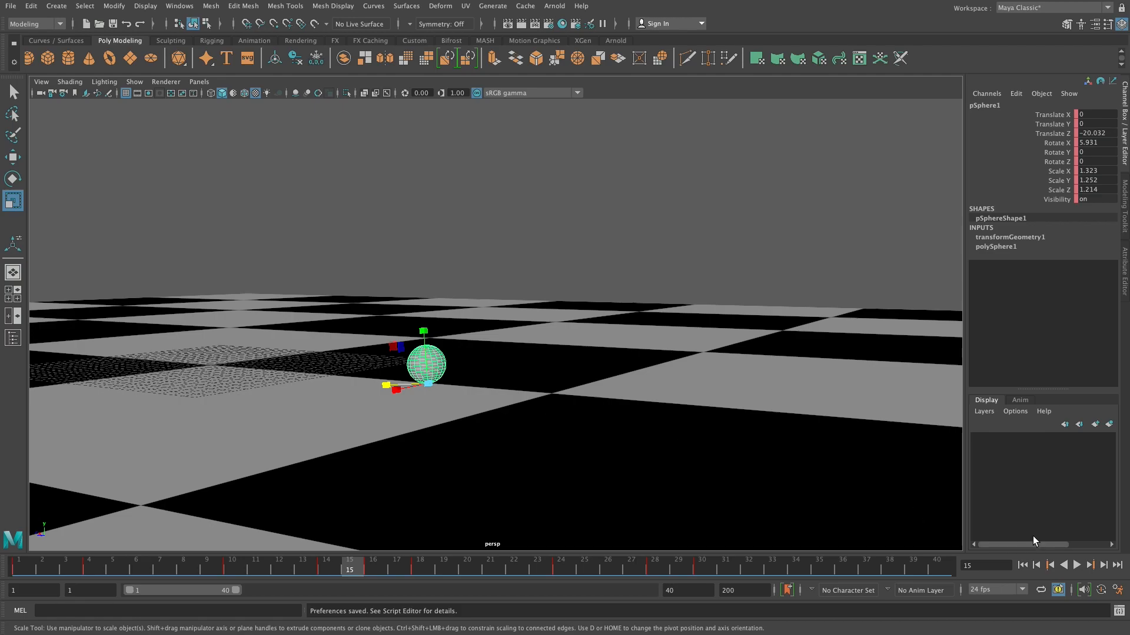
click(1074, 565)
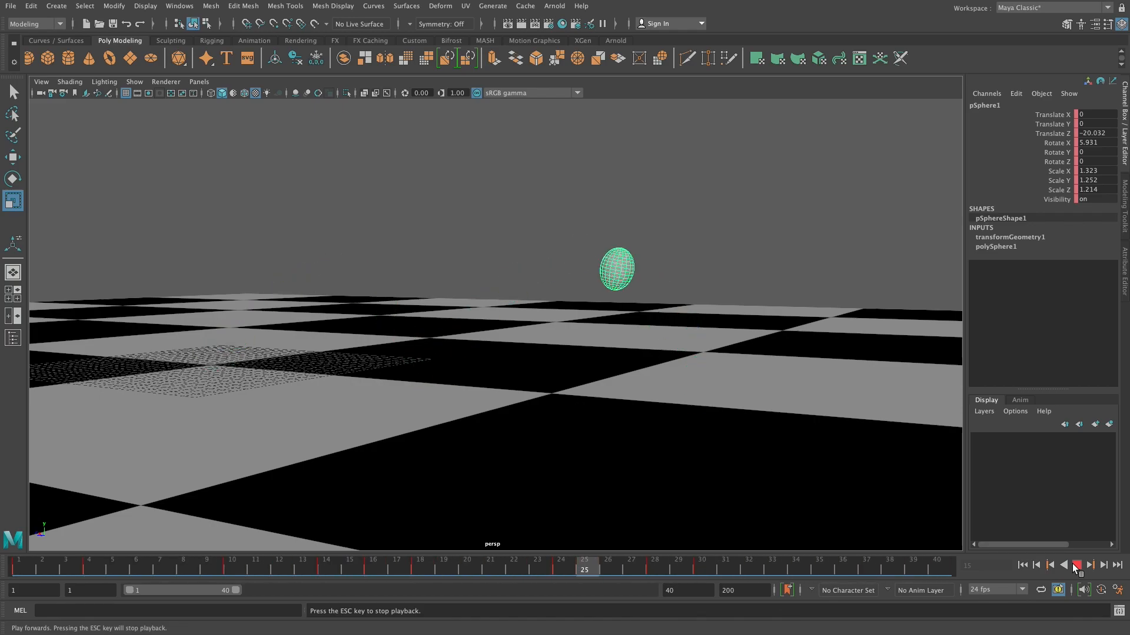
click(1076, 566)
Step: At frame 30, level the squashed sphere to Rotate X 4.506 and key the pose
drag(782, 570, 711, 563)
alt+drag(678, 440, 707, 444)
scroll(711, 451, up, 3)
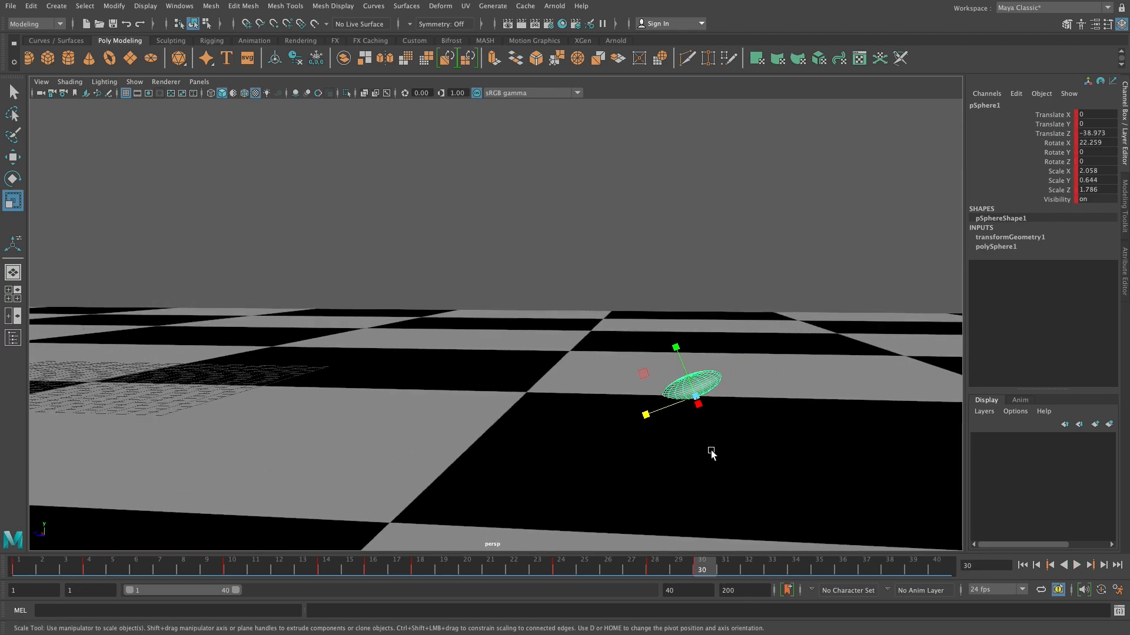
scroll(711, 451, up, 2)
alt+drag(756, 468, 671, 485)
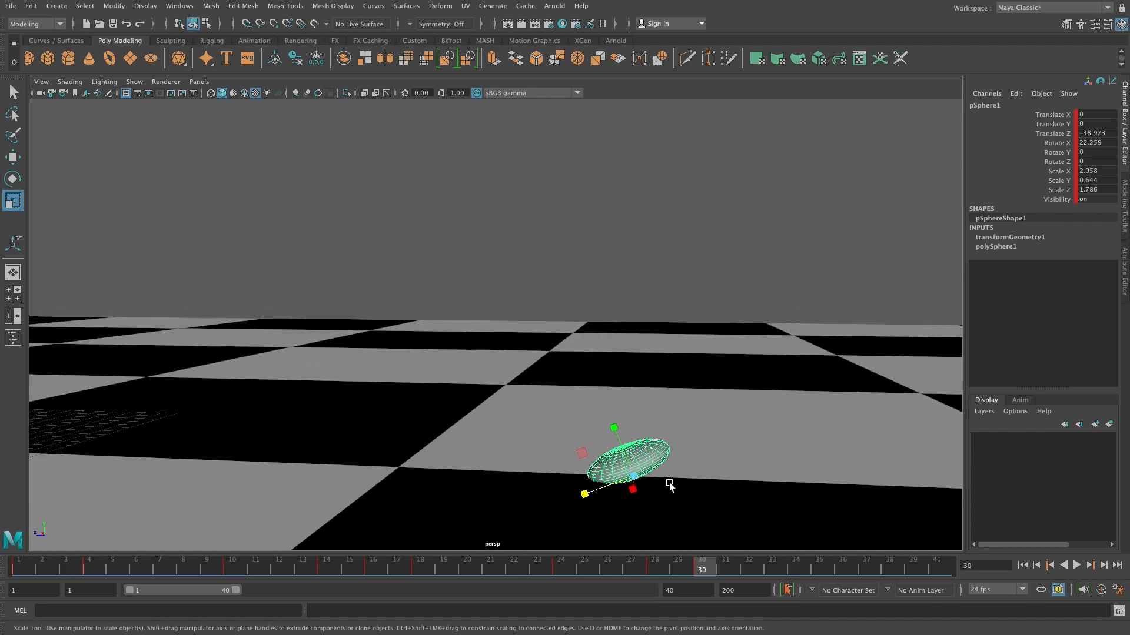
key(e)
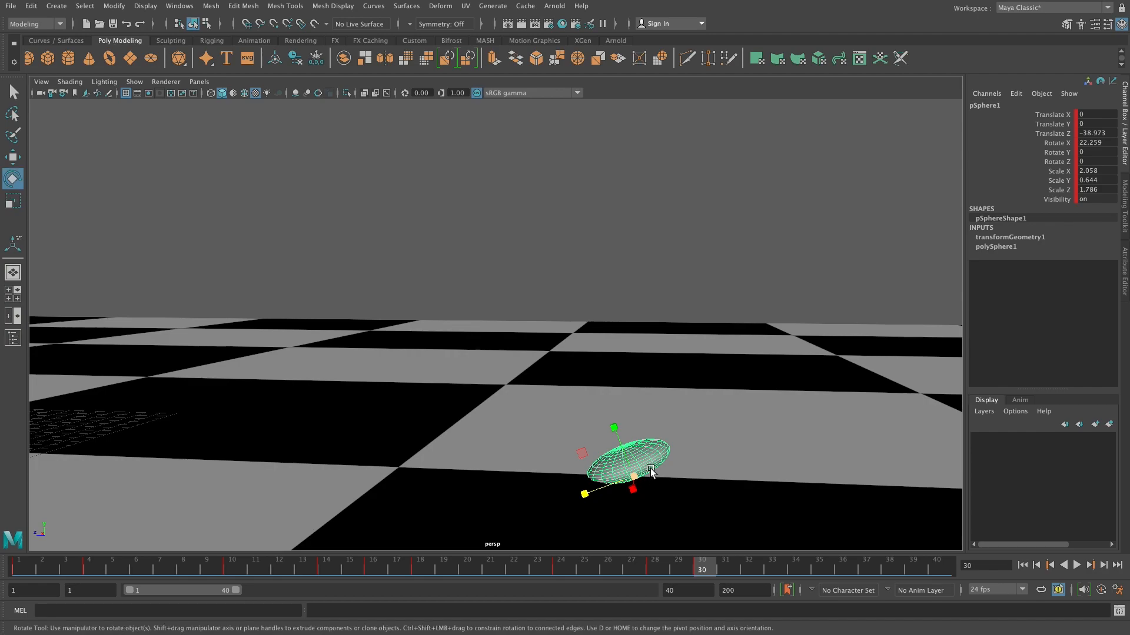
drag(655, 433, 669, 441)
key(s)
Step: Copy the squashed pose from frame 30 to frames 34 and 38 and key it there
drag(699, 566, 798, 564)
double_click(707, 566)
click(709, 567)
click(889, 565)
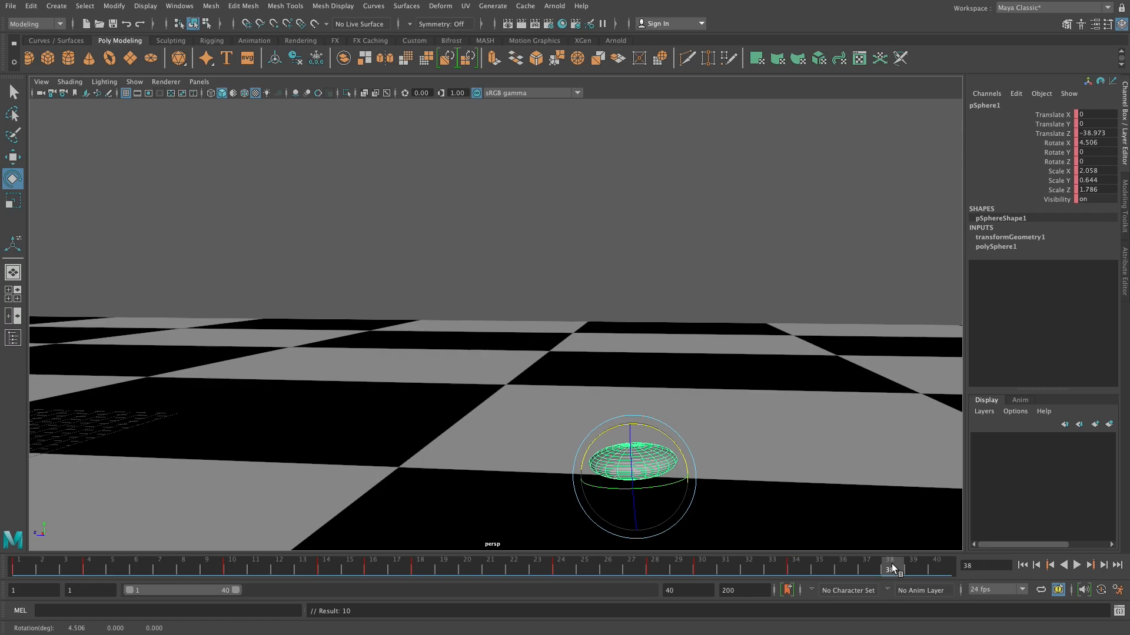
Step: At frame 32, stretch the sphere to Scale Y 1.545 with Scale X 0.909 and Scale Z 0.682
click(742, 567)
key(r)
drag(581, 478, 704, 537)
drag(586, 375, 567, 347)
drag(557, 303, 565, 272)
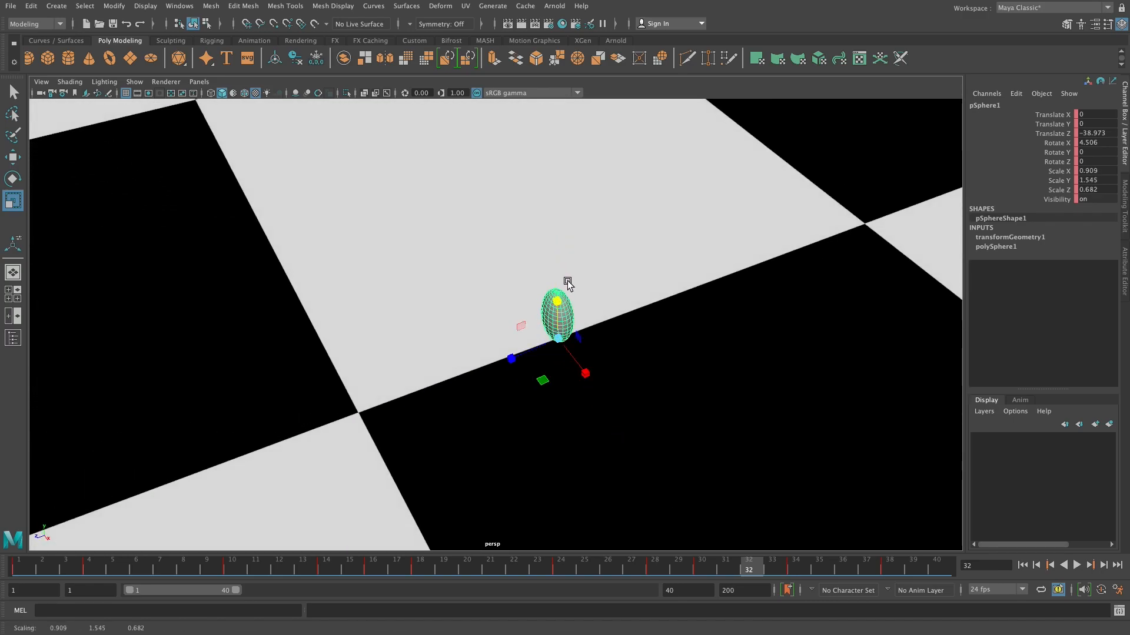
Step: Try stretching the sphere at frame 36 to Scale X 1.06, Y 1.546 and Z 0.968, and check the pose at frame 34
click(832, 566)
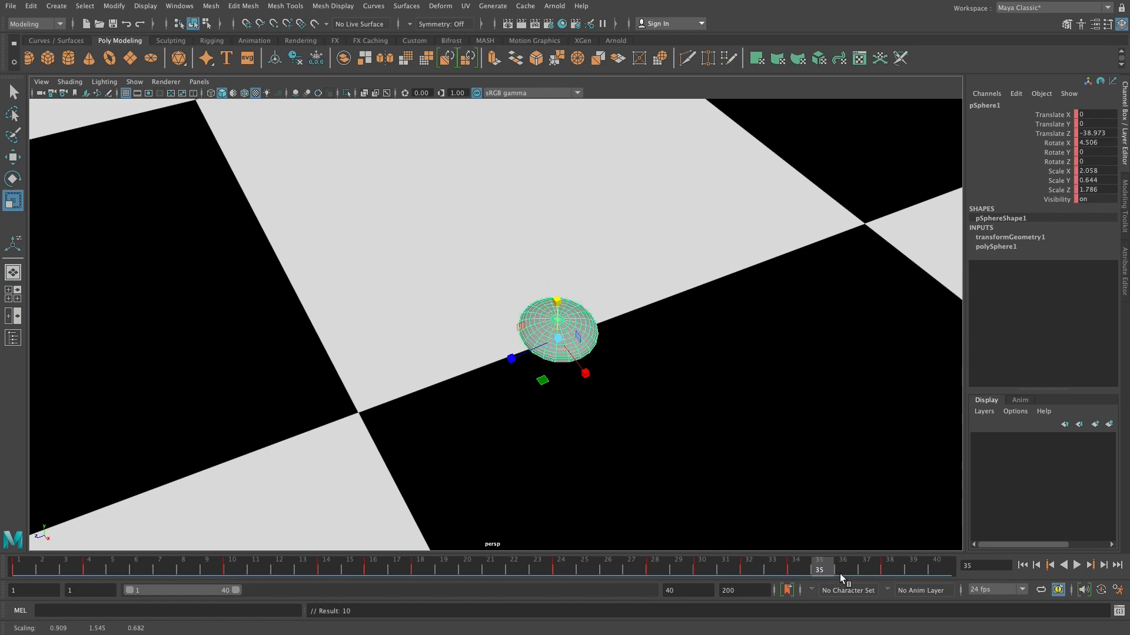
click(842, 565)
drag(586, 372, 522, 354)
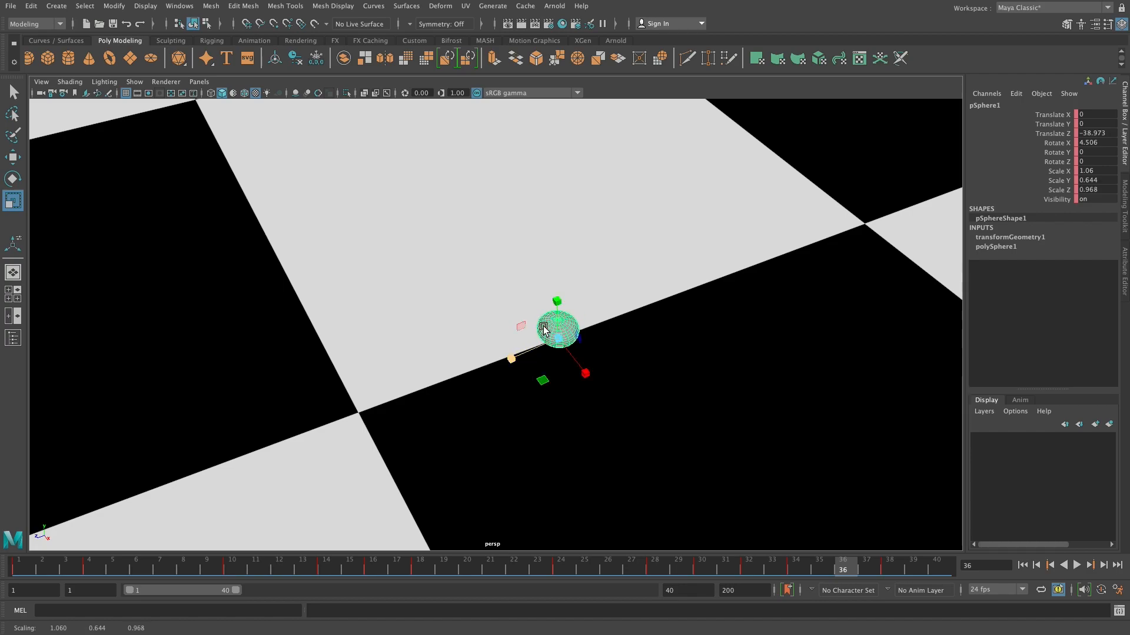
drag(556, 301, 555, 227)
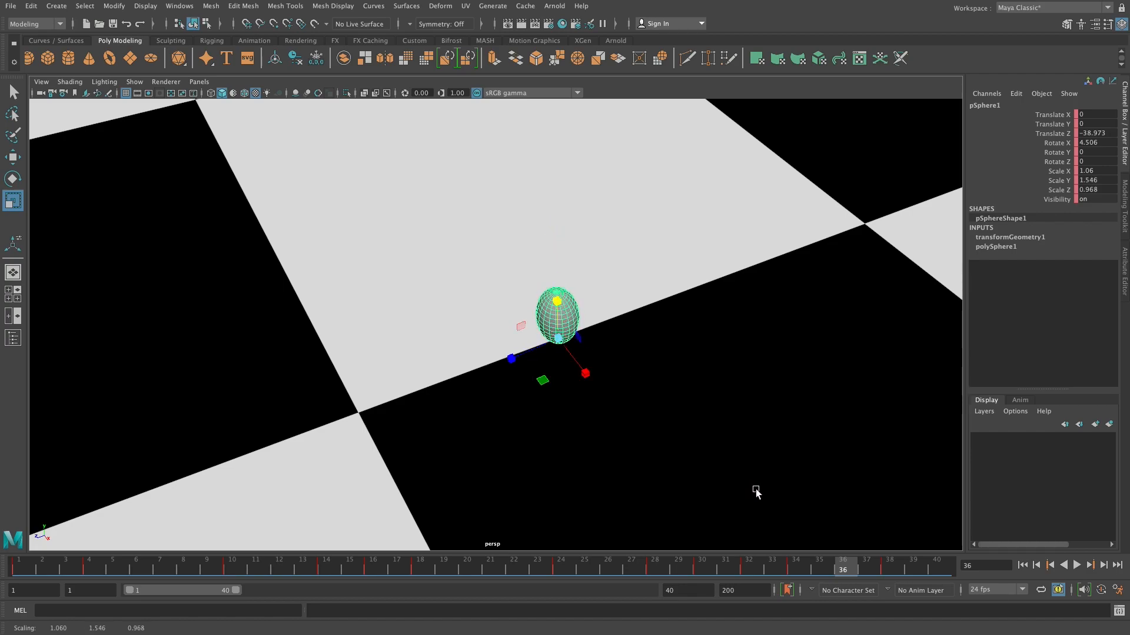
click(799, 567)
alt+drag(688, 479, 636, 442)
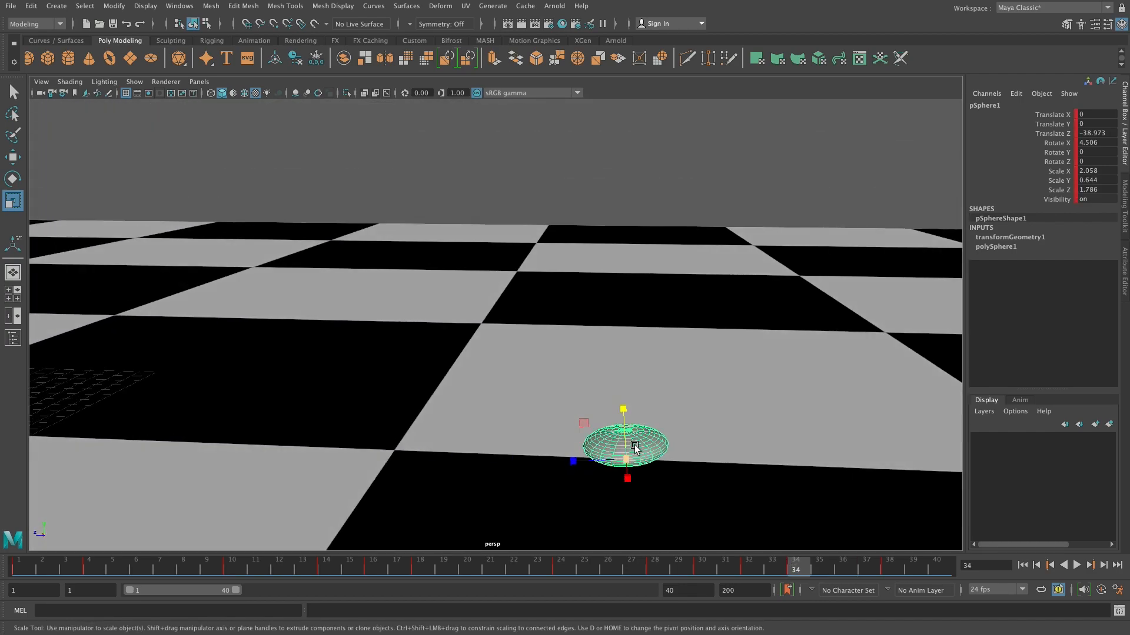
Step: Return to frame 36 and make the squashed sphere taller and narrower in X
drag(851, 561, 828, 566)
click(840, 568)
alt+drag(729, 479, 767, 510)
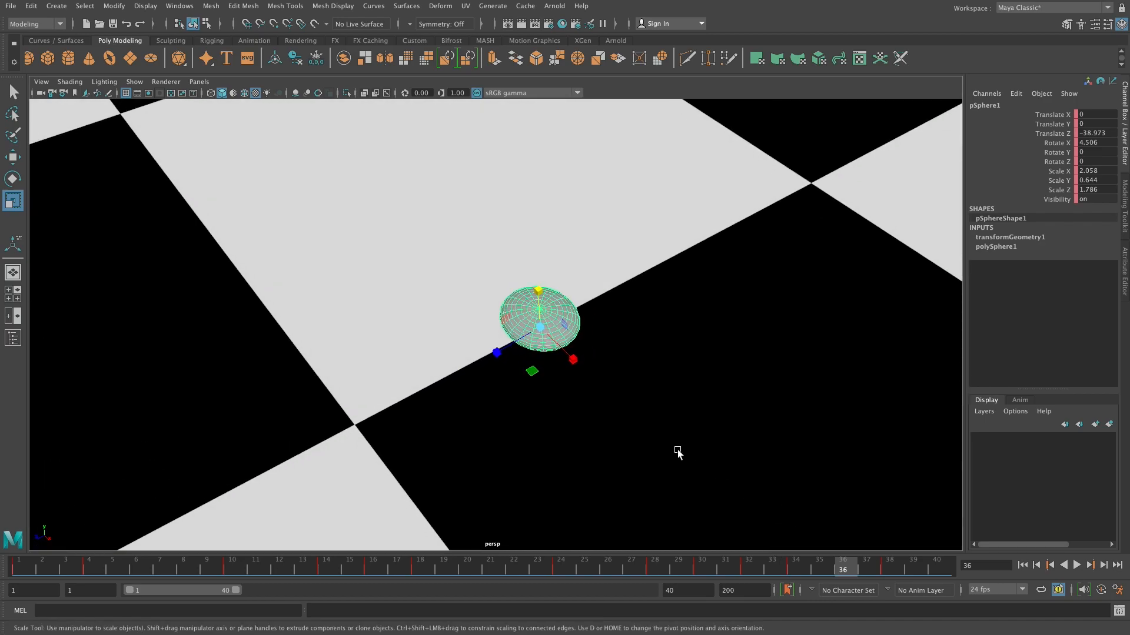
drag(569, 356, 524, 337)
drag(538, 287, 531, 228)
Step: Play back the bouncing settle from a wider view and scrub the timeline to frame 40
alt+drag(712, 421, 664, 415)
alt+middle_drag(541, 426, 669, 391)
key(alt+v)
drag(835, 569, 937, 569)
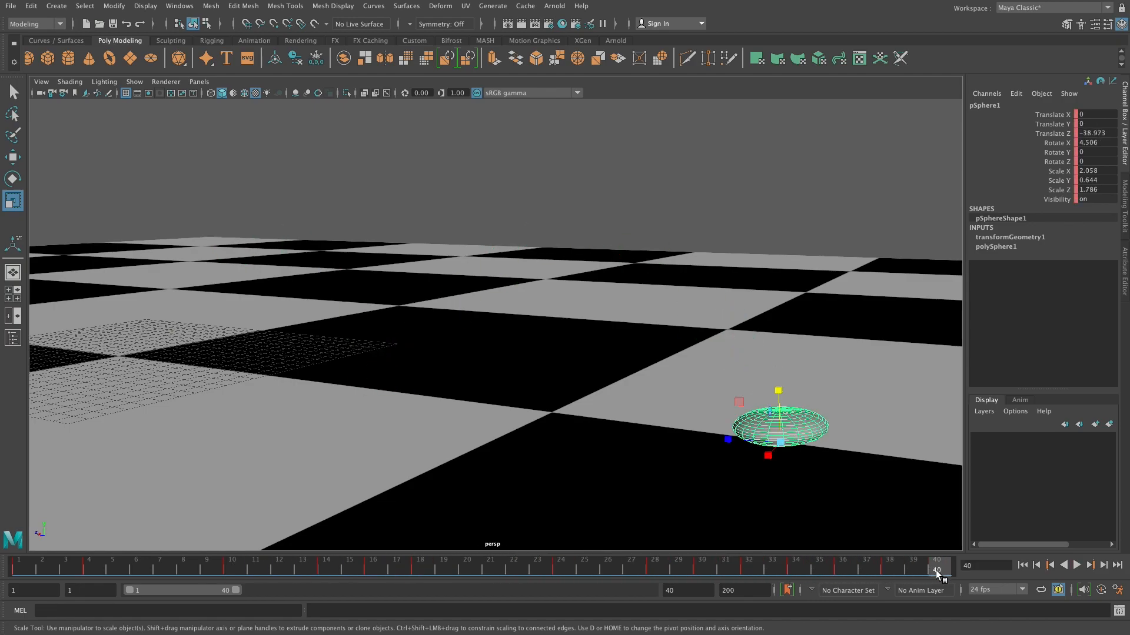
Step: At frame 40, set the sphere's Scale X, Y and Z to 1 and play back the animation
drag(1109, 174, 1102, 187)
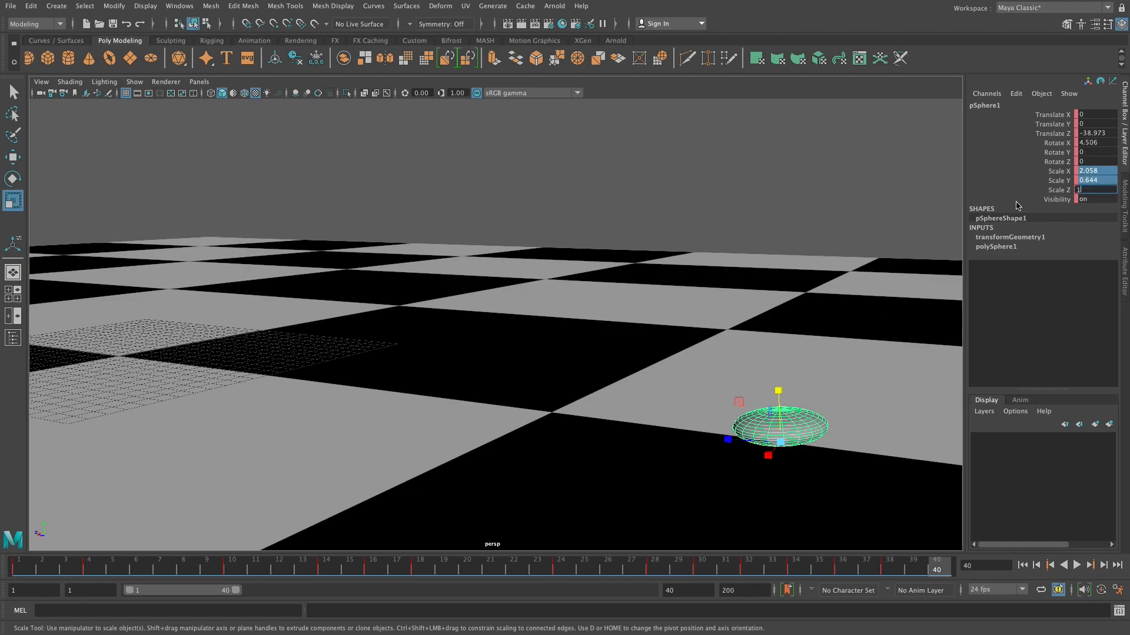
key(Return)
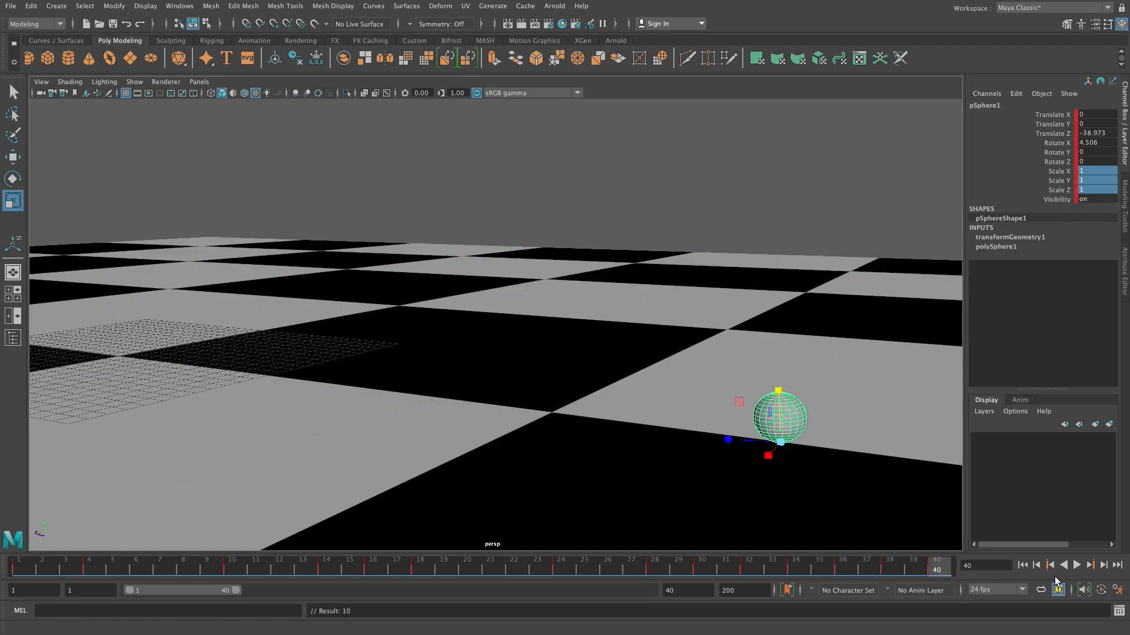
click(1076, 565)
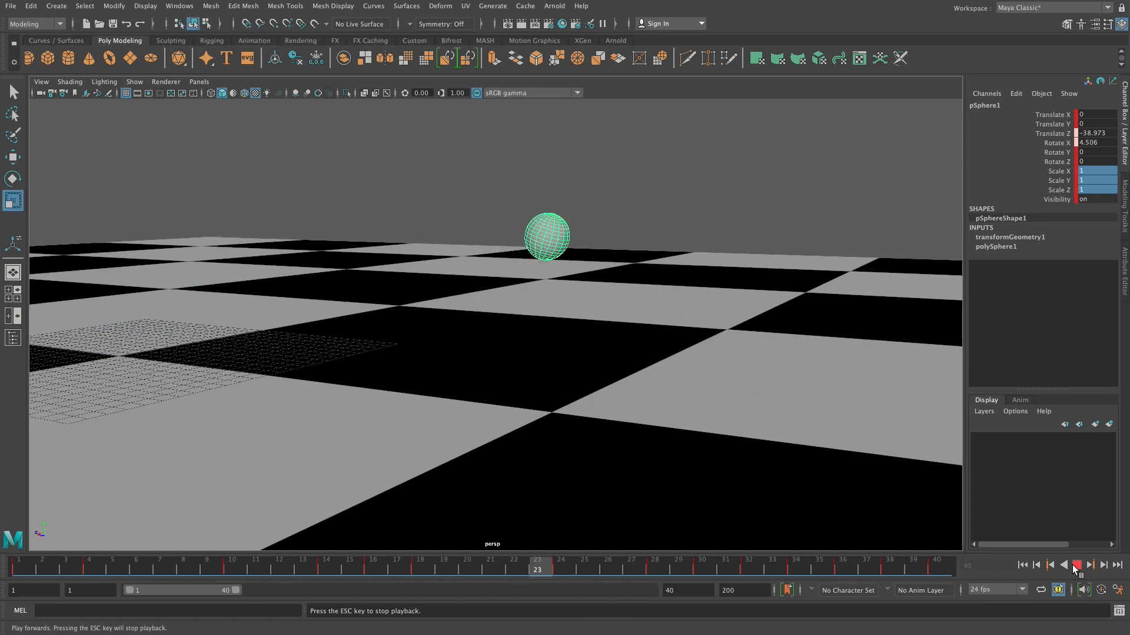
click(1075, 565)
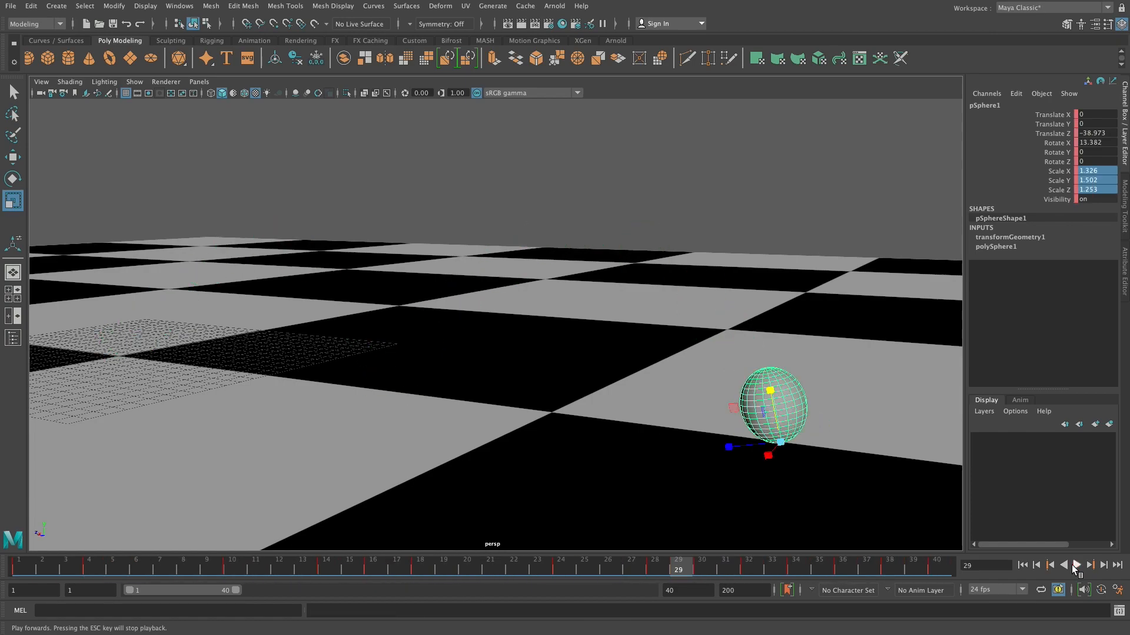
Step: Replay and scrub through the animation to examine the sphere's squash, stretch and jump poses, comparing frames 11, 24, 1 and 40
click(1066, 565)
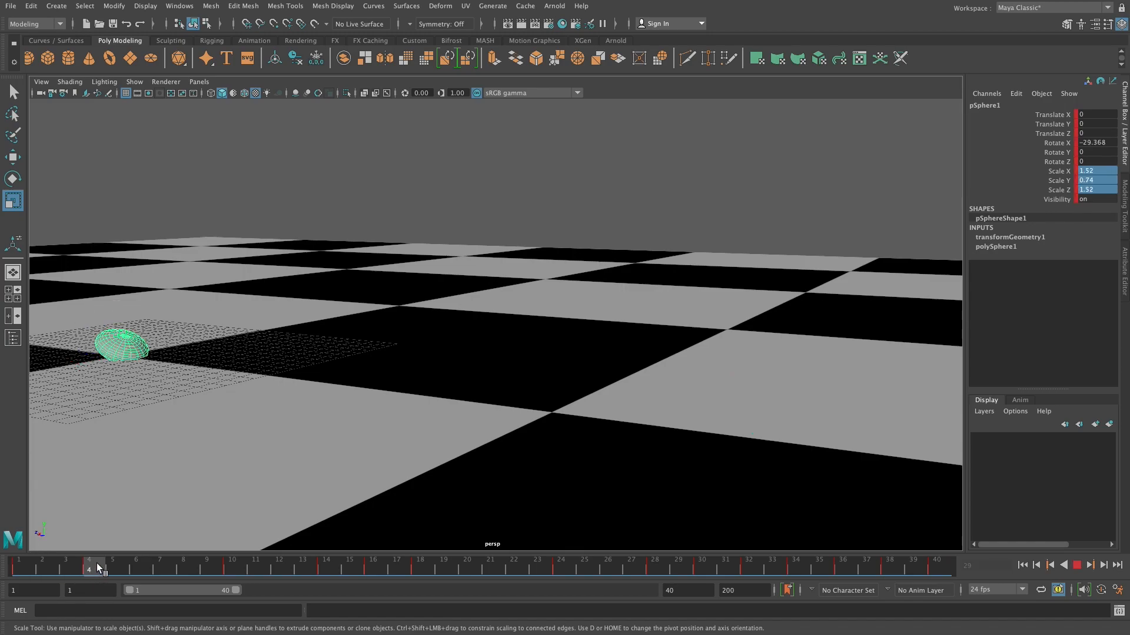
drag(165, 560, 309, 571)
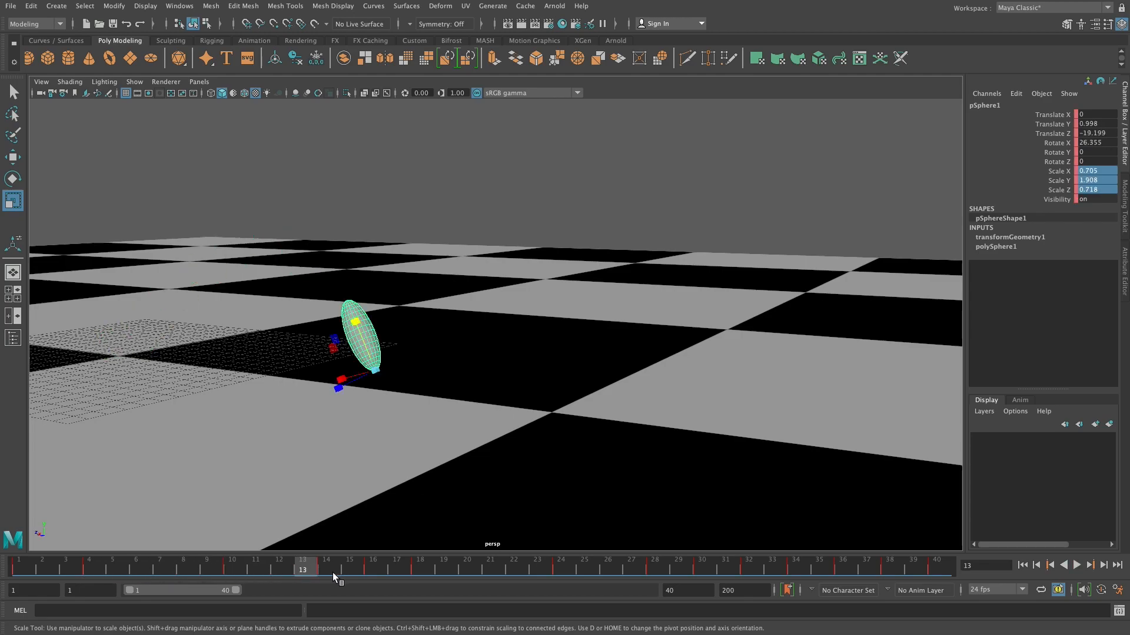
key(alt+v)
drag(328, 569, 142, 558)
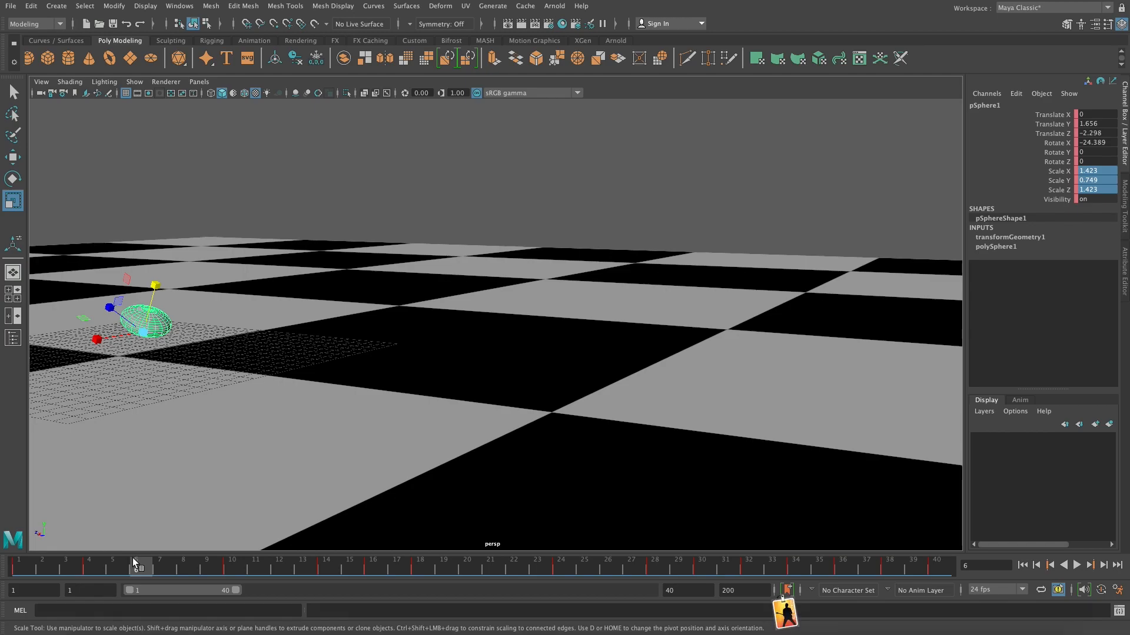
drag(85, 574, 264, 567)
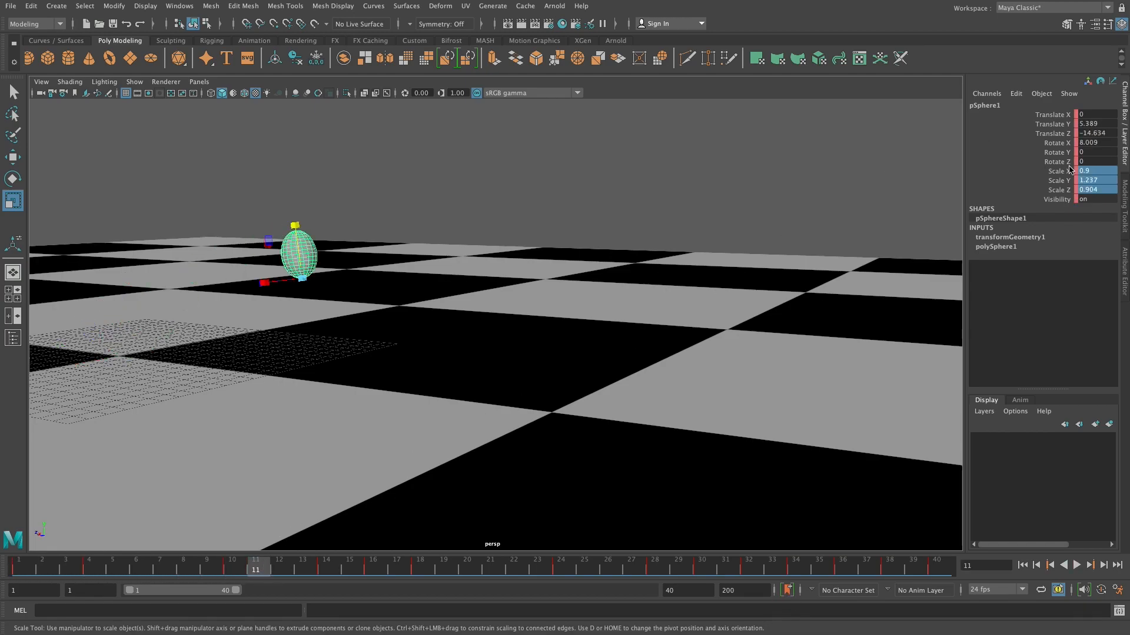
drag(252, 565, 577, 570)
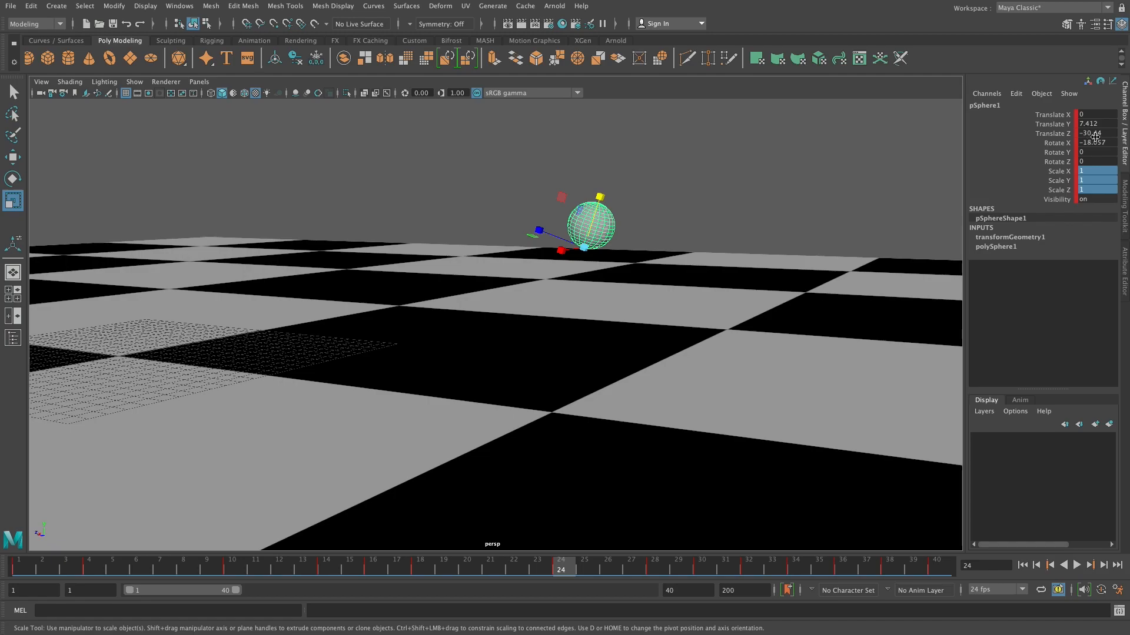
click(28, 566)
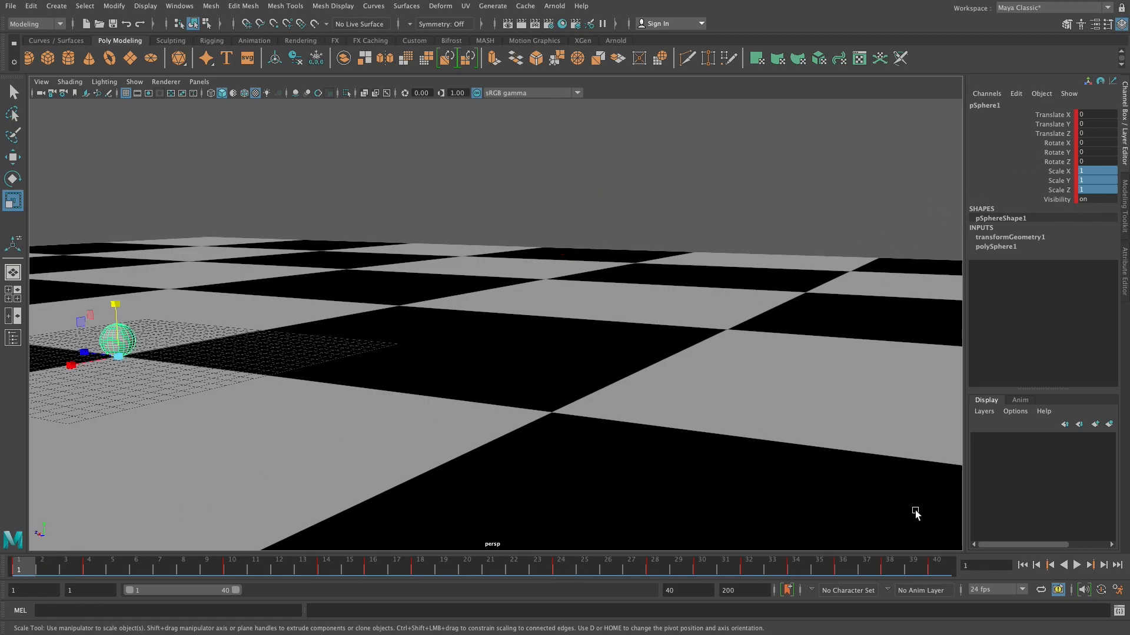
click(942, 571)
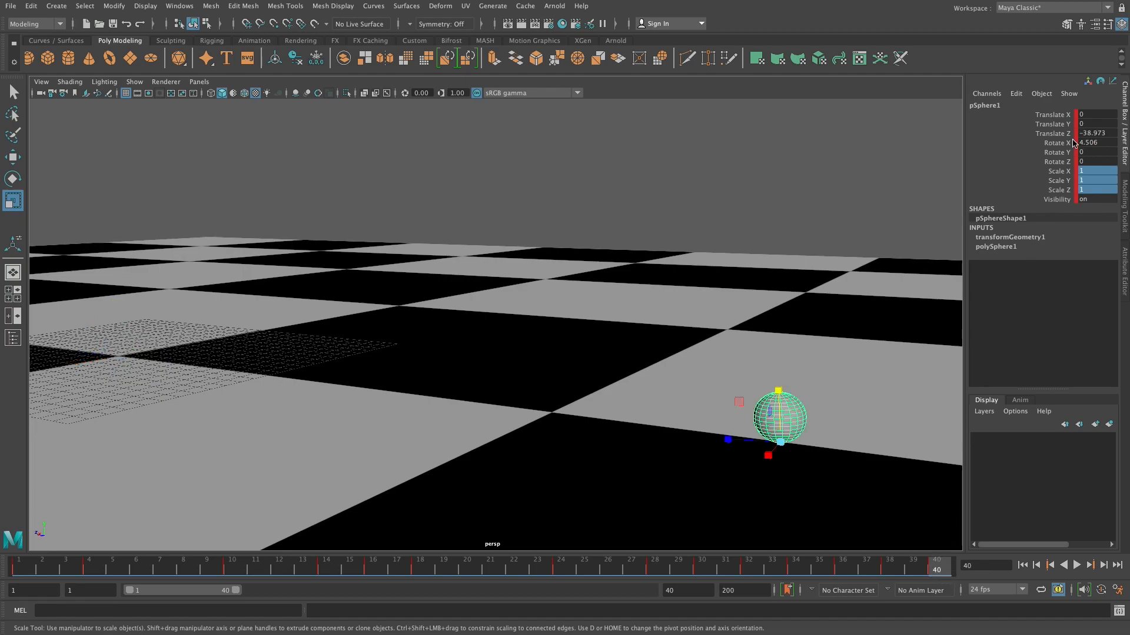
mouse_move(1095, 136)
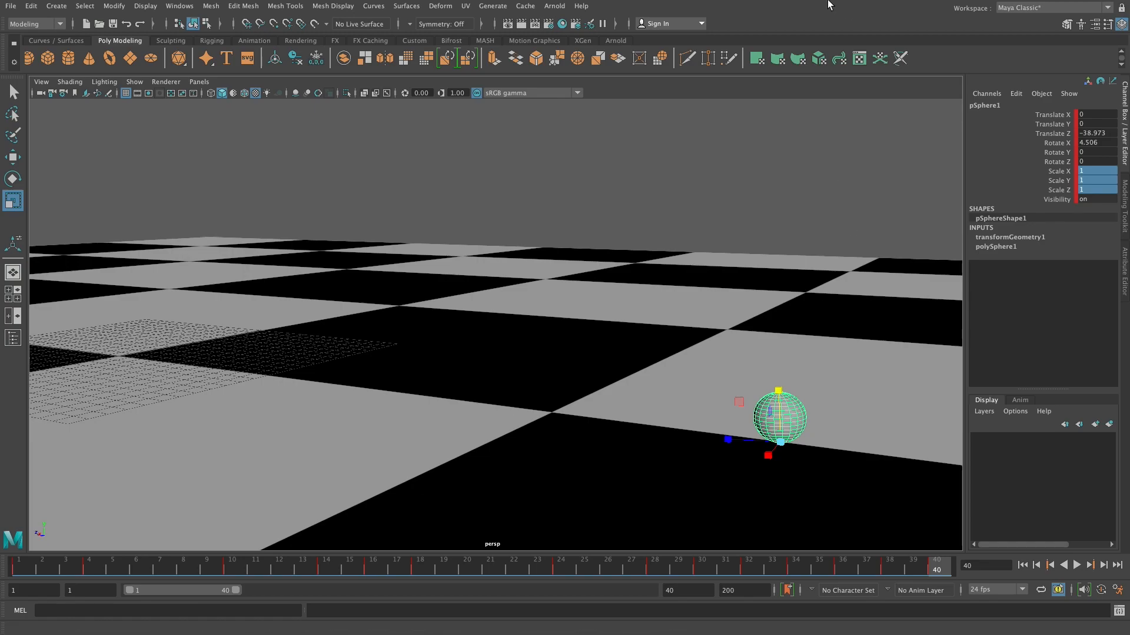
mouse_move(812, 3)
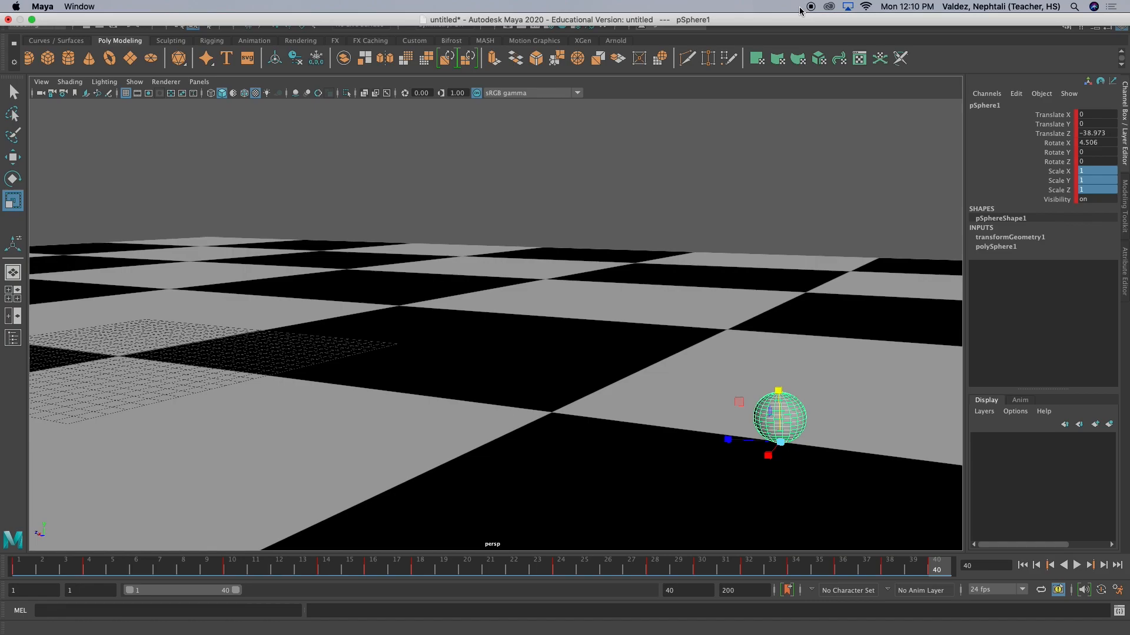